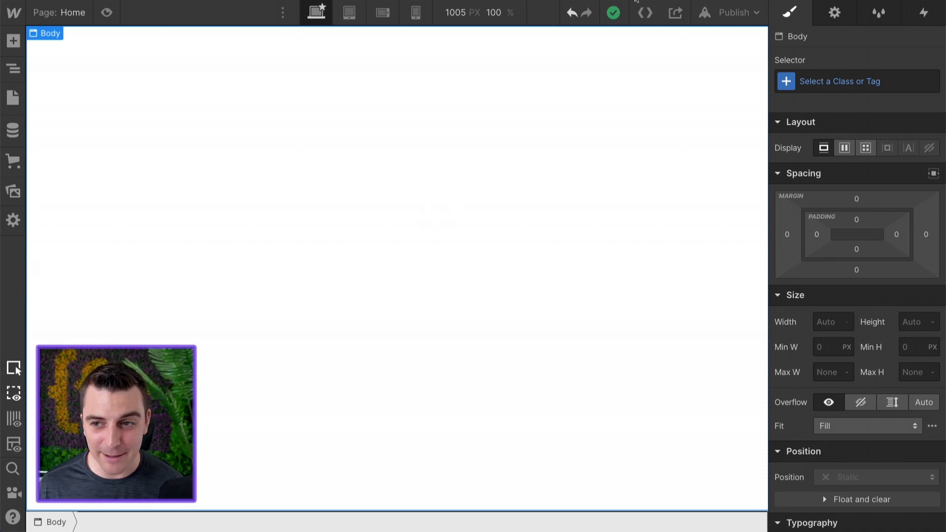
Start a new CMS collection named 'My awesome collection'.
click(729, 12)
click(573, 201)
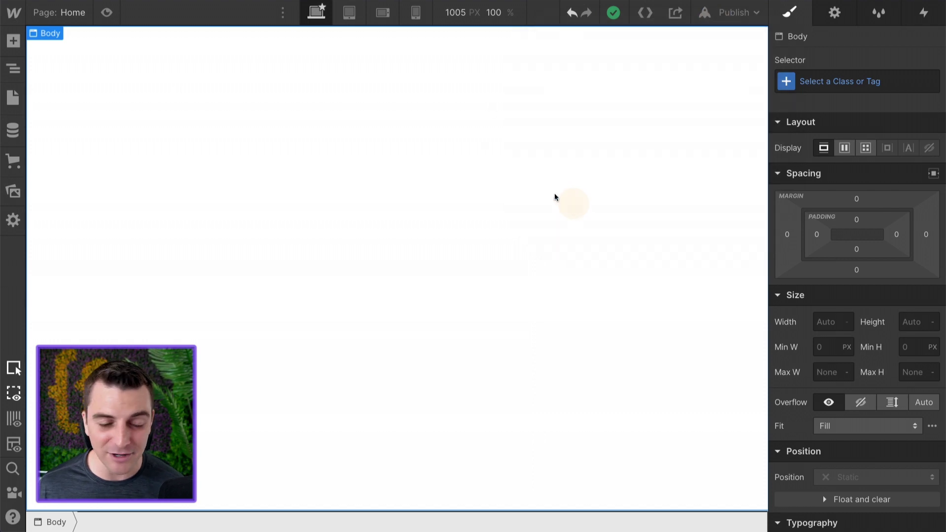
click(11, 133)
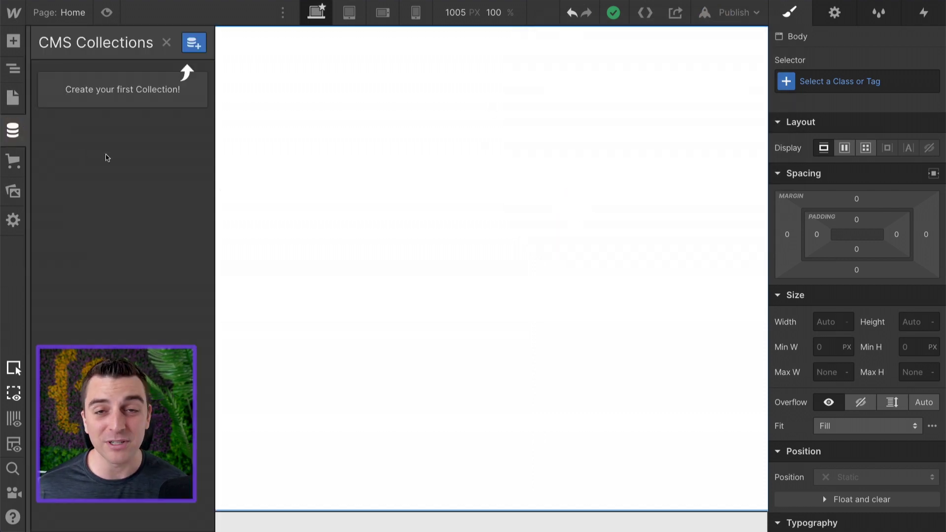
click(290, 211)
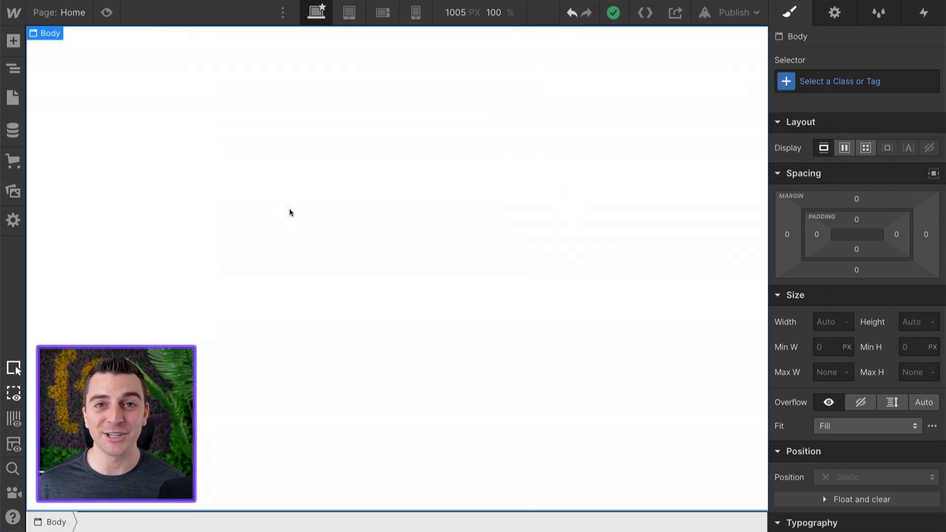
click(12, 131)
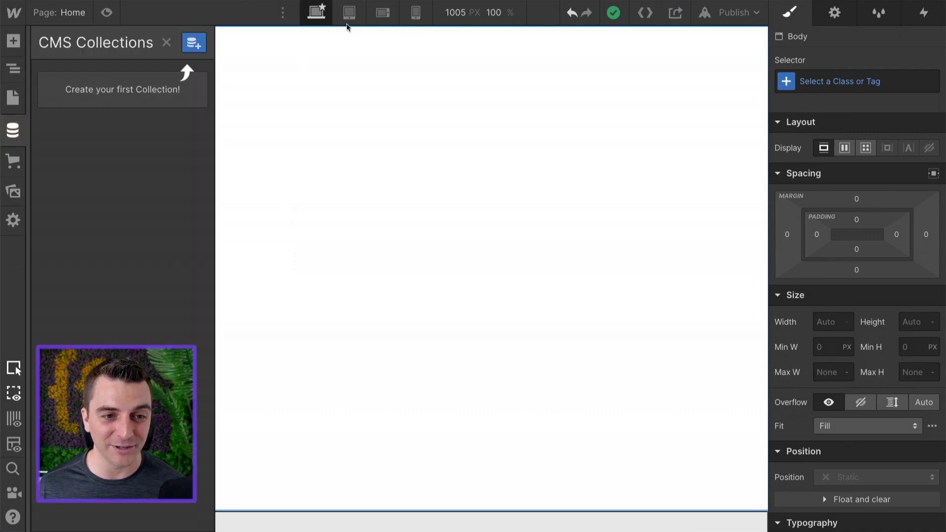
click(193, 43)
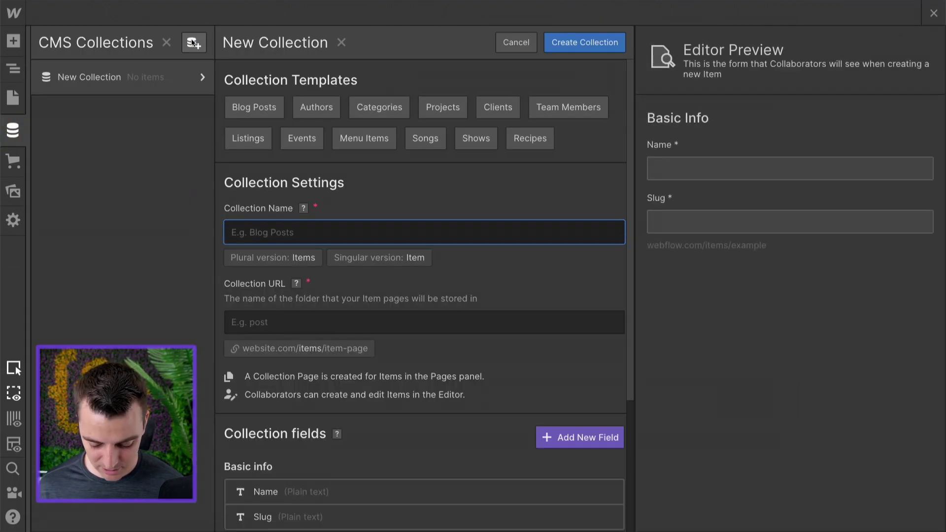
text(My awesome )
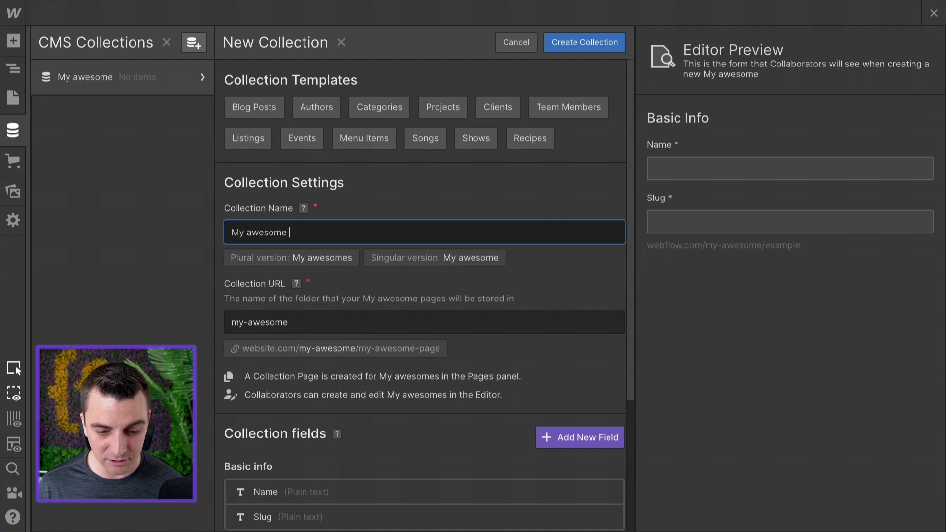
text(collection)
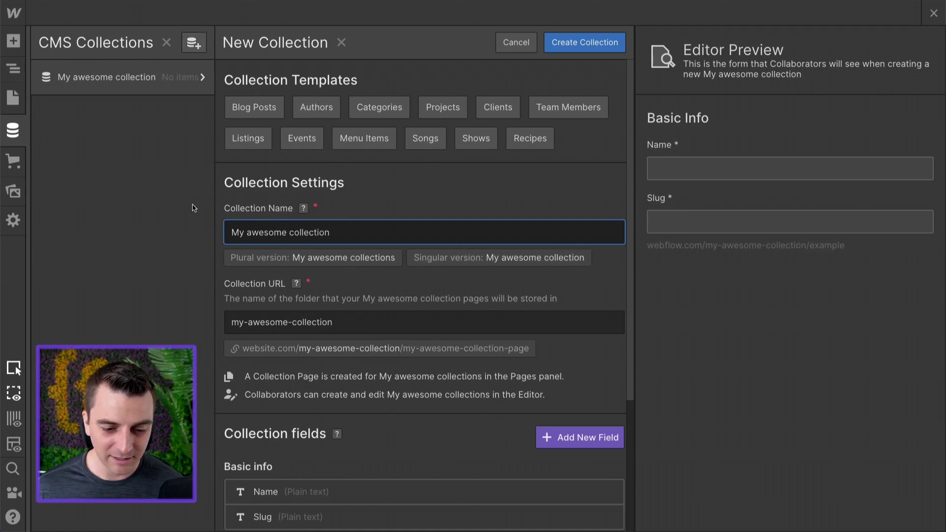
scroll(419, 313, down, 1)
scroll(420, 312, down, 5)
Add a plain-text Description field and an Image field to the collection.
click(269, 387)
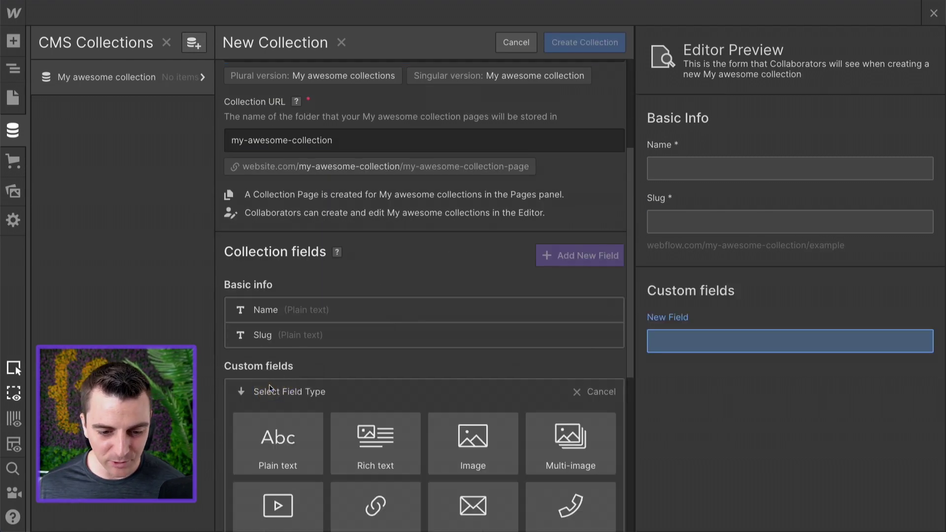
scroll(275, 399, down, 1)
click(274, 400)
text(Descri)
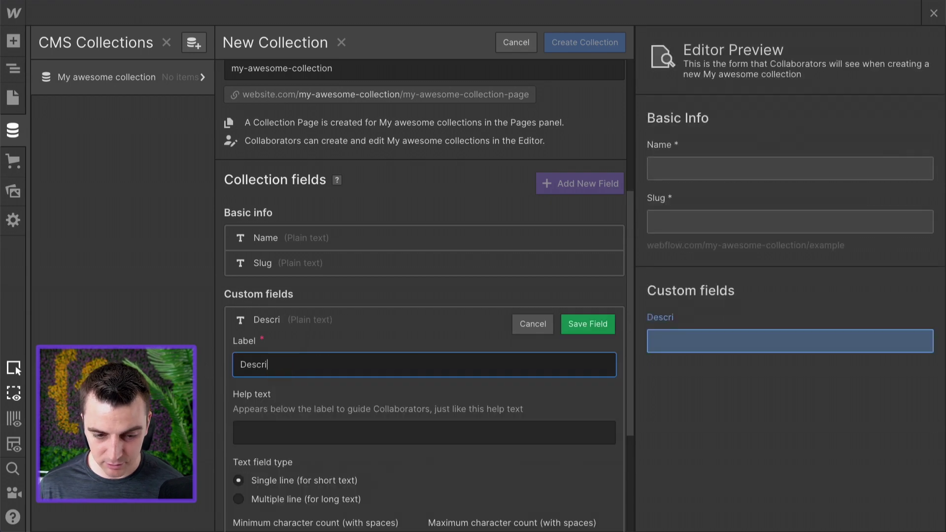
text(ption)
key(Return)
click(291, 388)
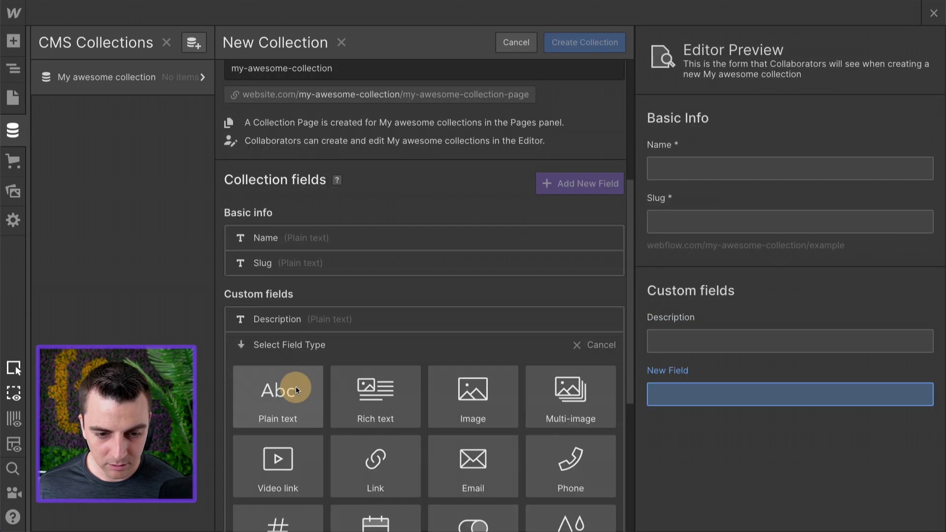
click(497, 375)
key(Return)
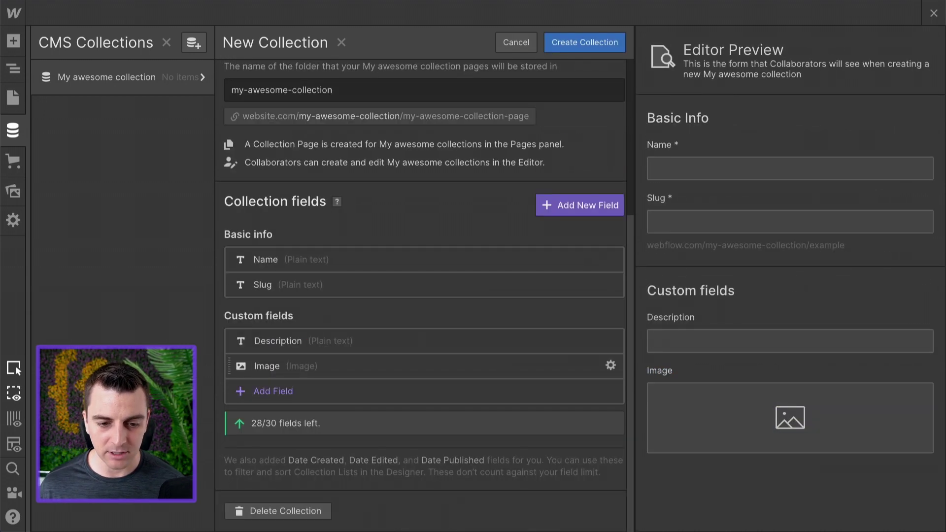
Add a Link field, create the collection, and fill it with 20 dummy items.
click(422, 392)
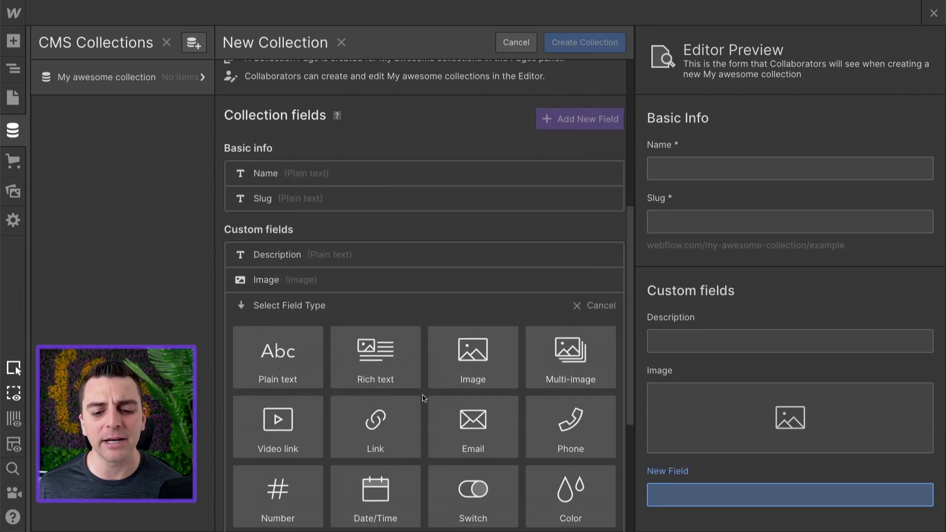
click(382, 401)
text(Link)
key(Return)
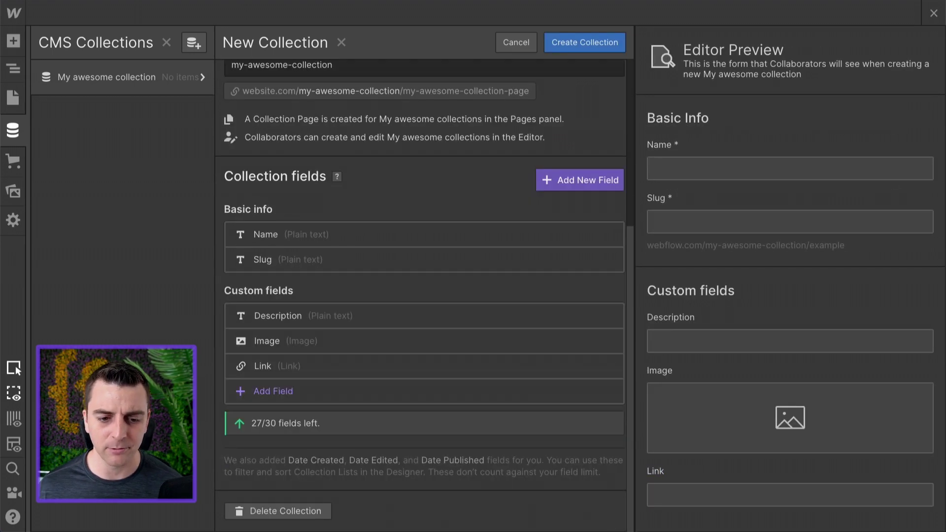
click(558, 44)
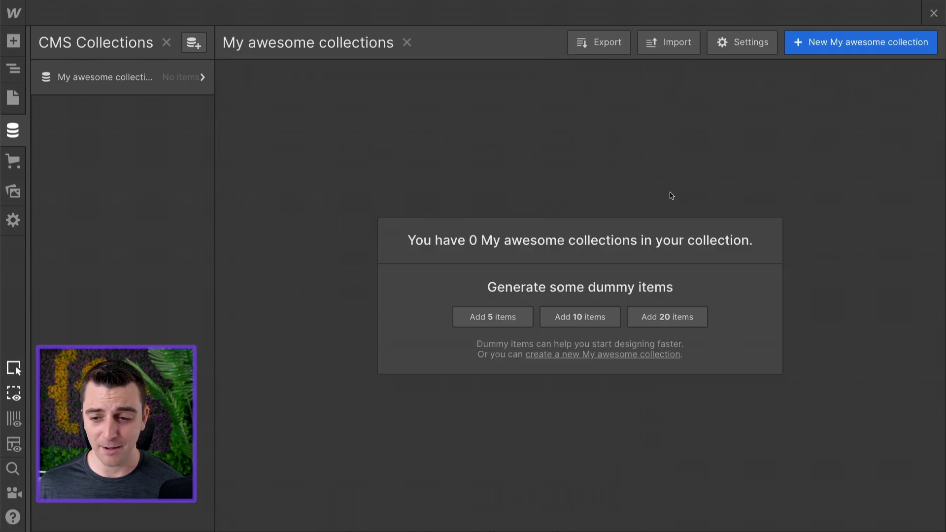
click(655, 319)
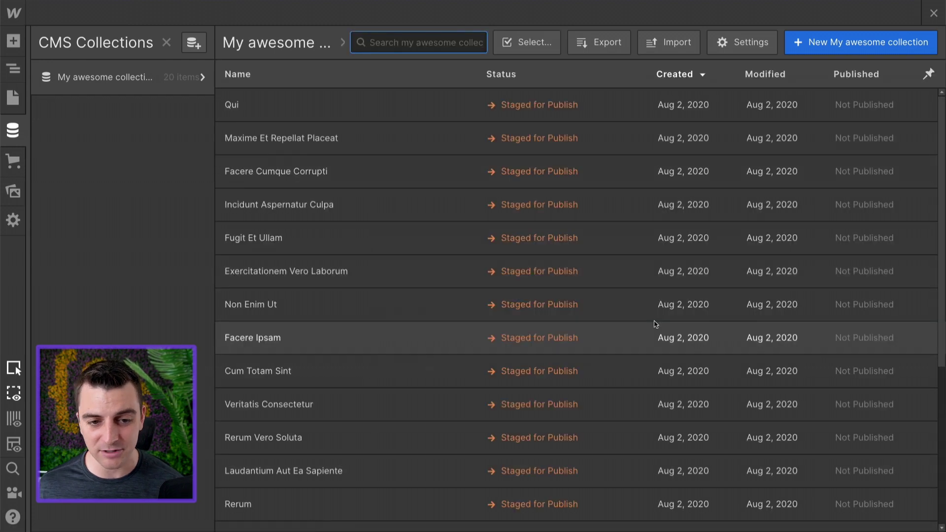
Add a Div Block to the page and give it the new class fs-section.
click(935, 15)
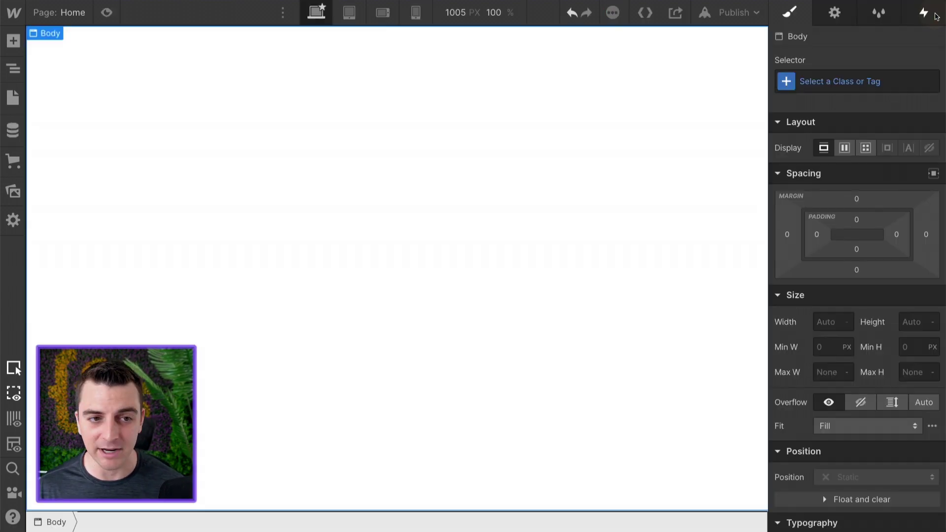
click(436, 187)
key(a)
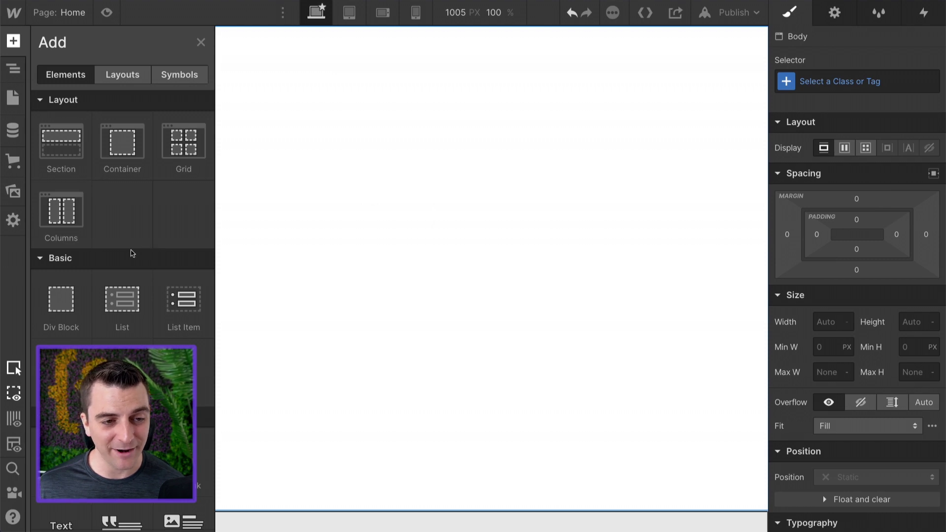
scroll(121, 253, down, 3)
click(55, 155)
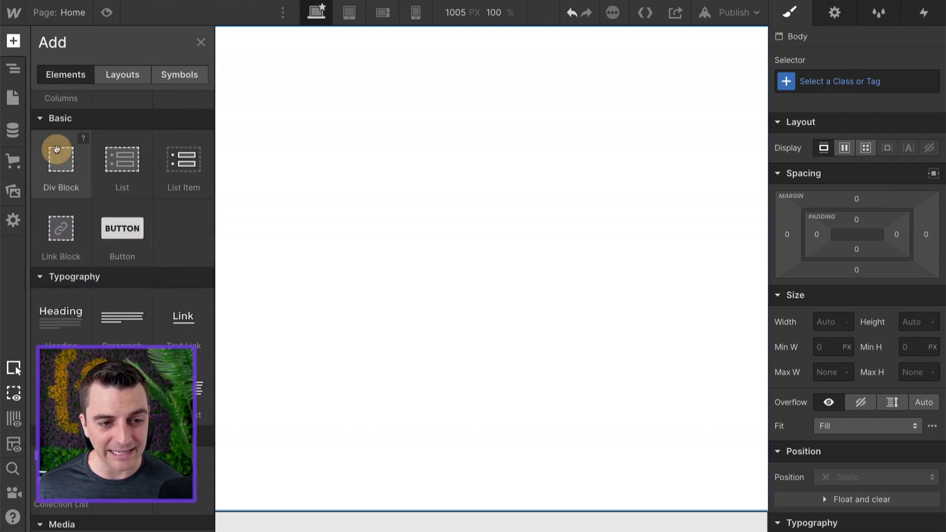
click(871, 81)
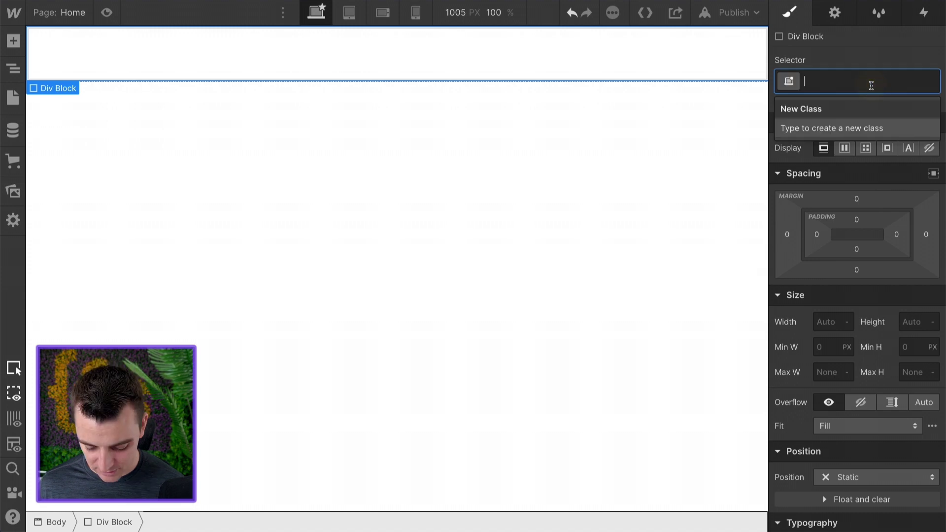
text(fs-section)
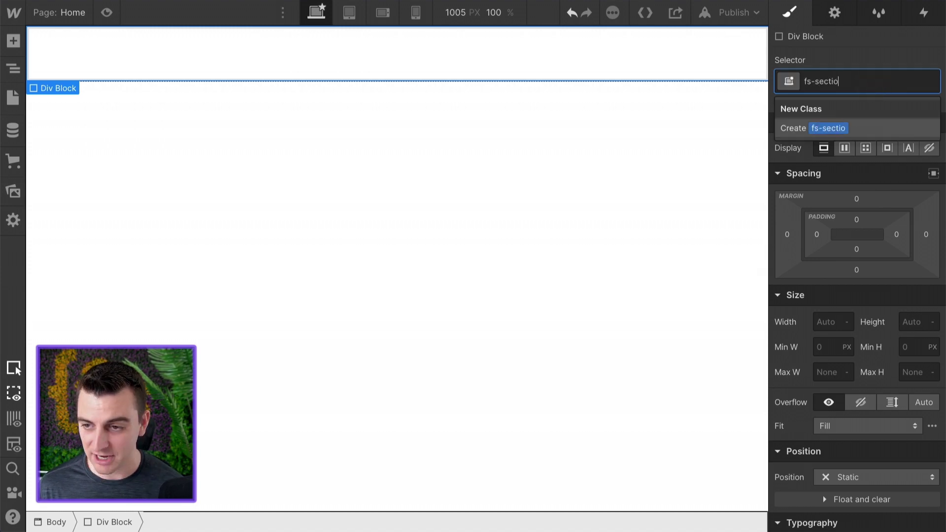
key(Return)
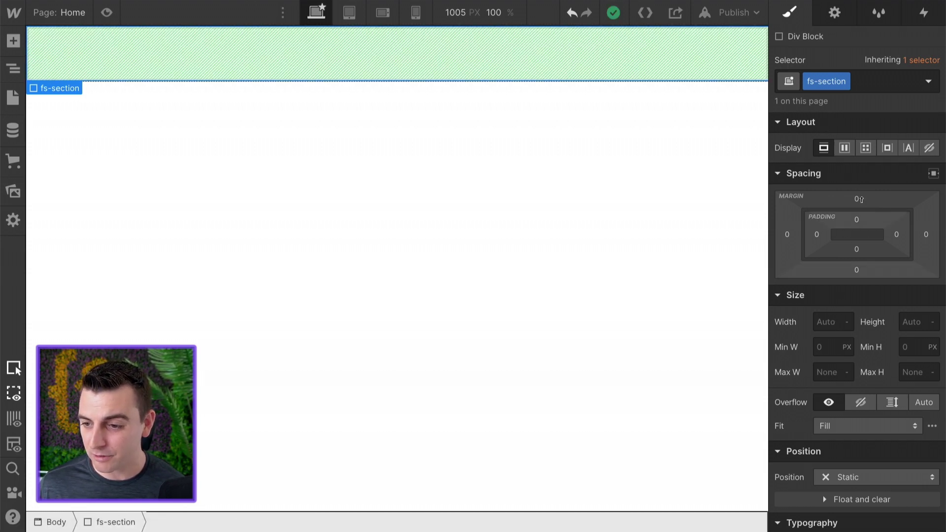
Pad fs-section 100 px top and bottom and 50 px left and right.
click(857, 222)
drag(859, 226, 855, 295)
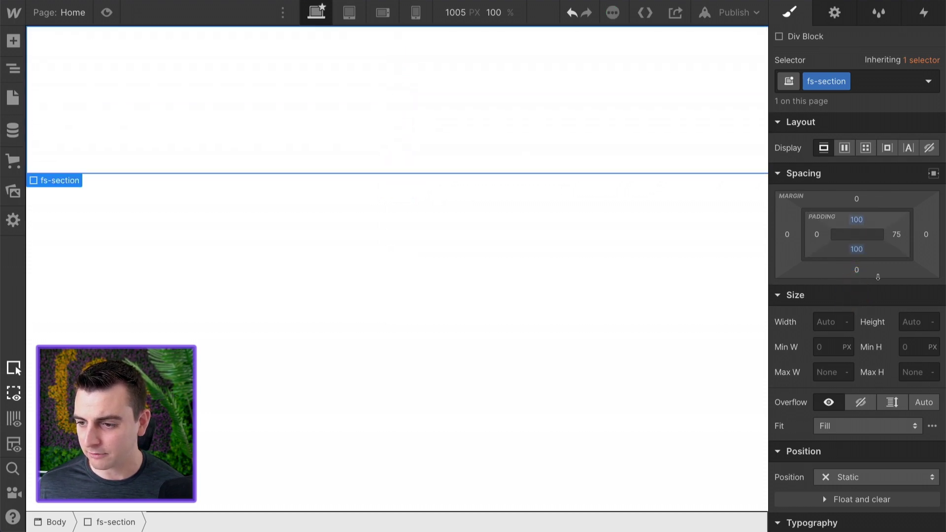
drag(817, 235, 856, 243)
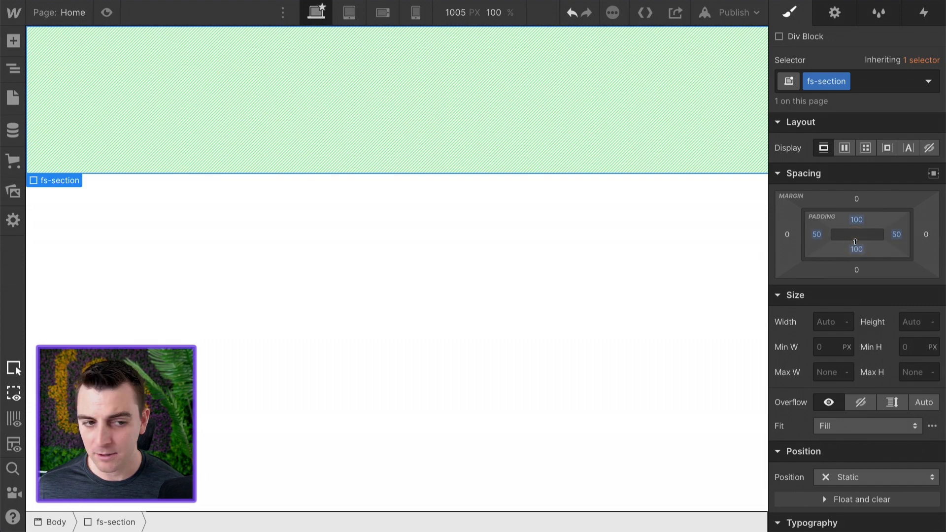
Add a Div Block inside fs-section with the new class fs-content.
key(a)
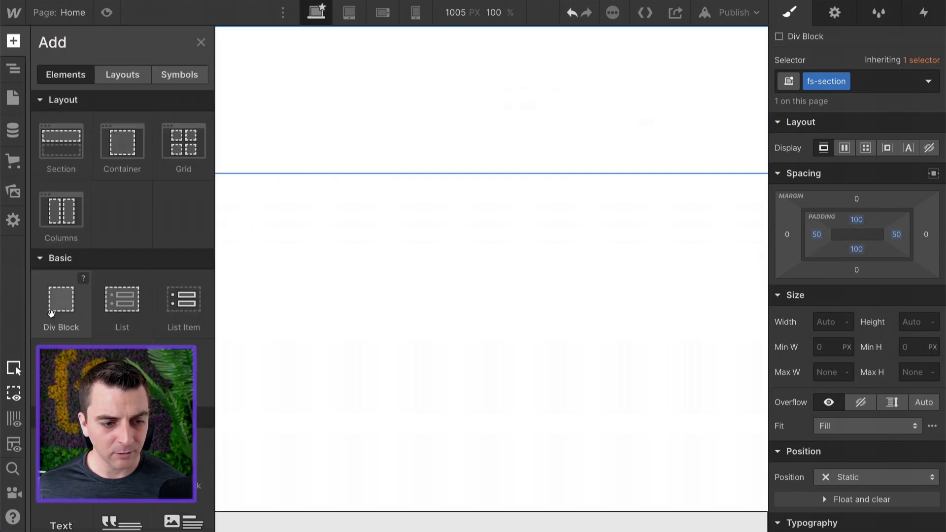
click(55, 308)
click(810, 89)
text(fs-content)
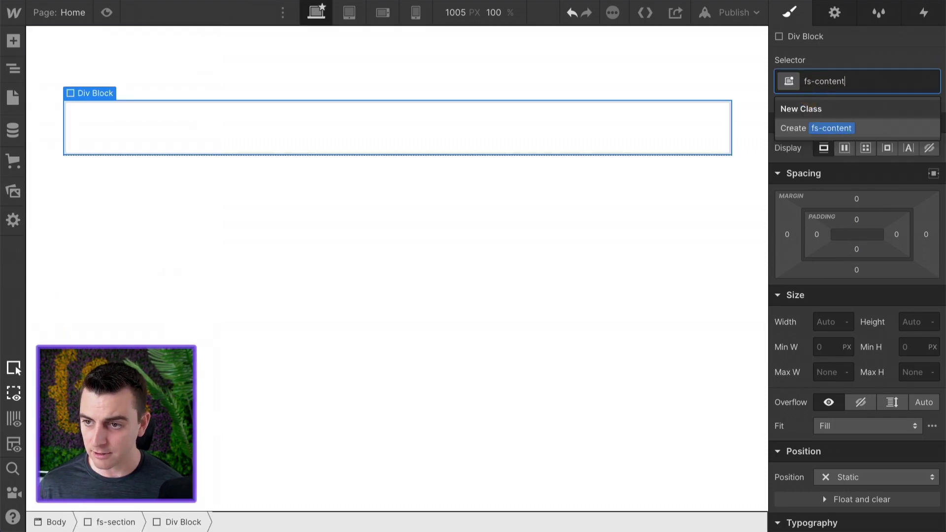
key(Return)
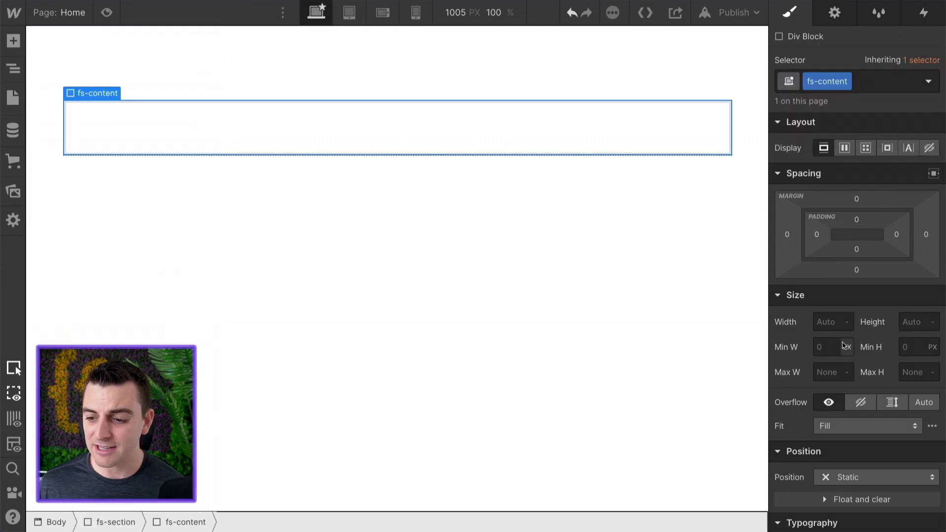
Set fs-content to 100% width with a 1000 px max width.
click(827, 326)
text(100%)
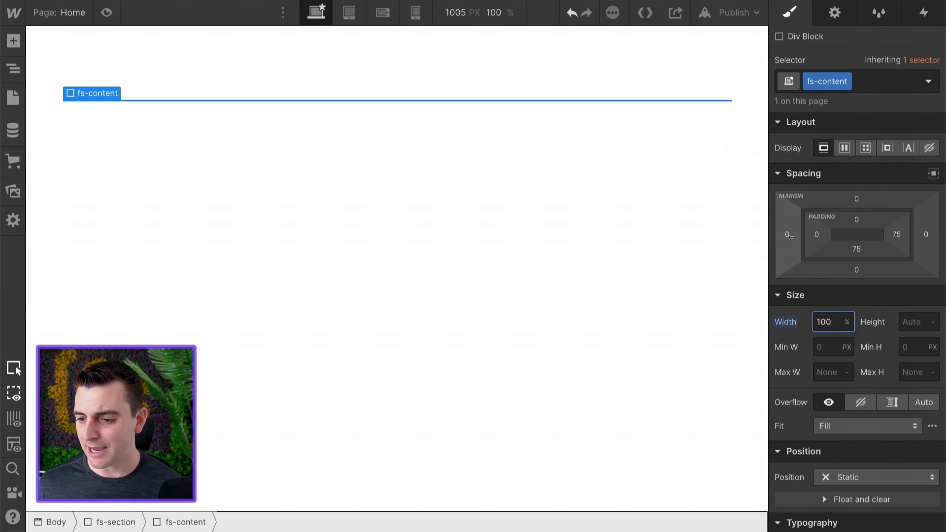
click(822, 372)
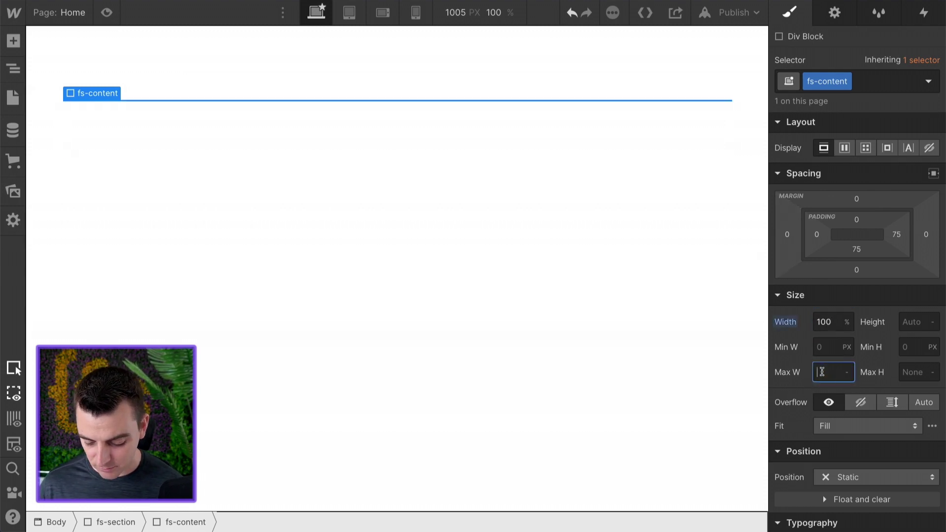
text(1000)
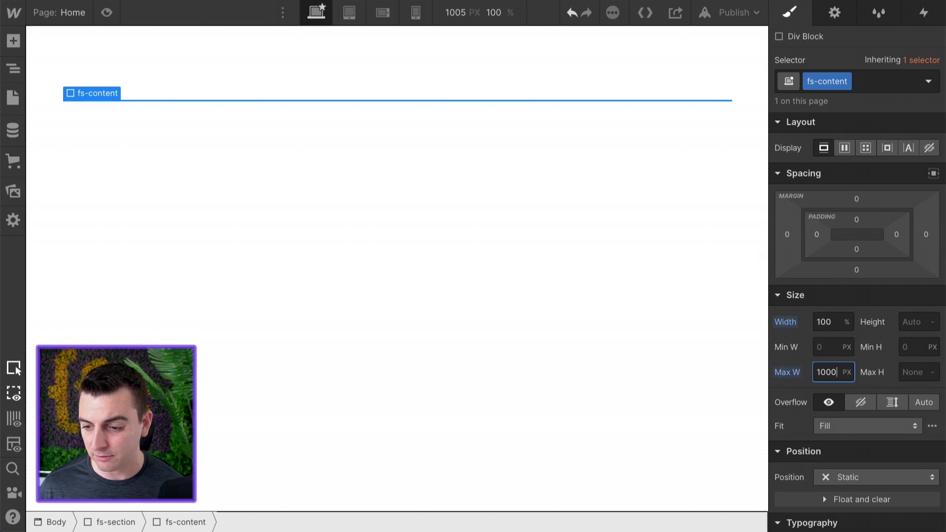
Set fs-content's left and right margins to auto to center it.
click(787, 234)
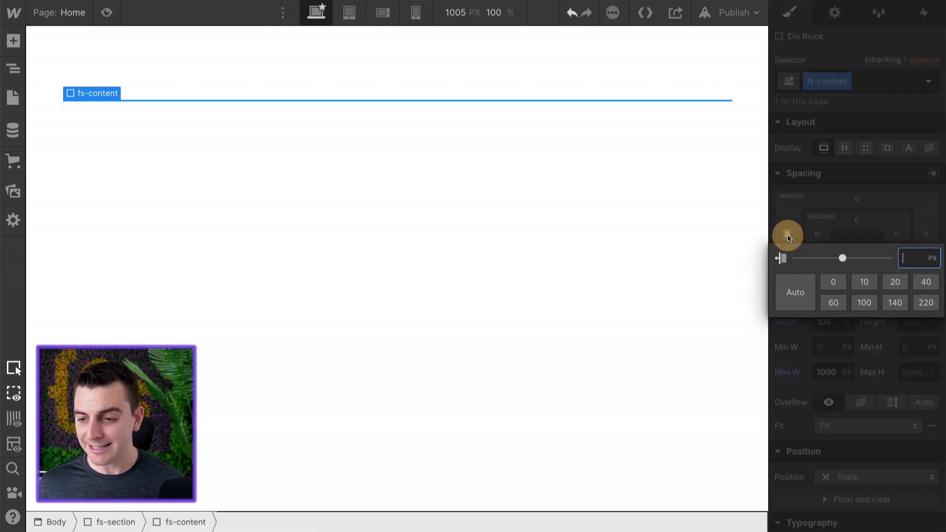
click(791, 295)
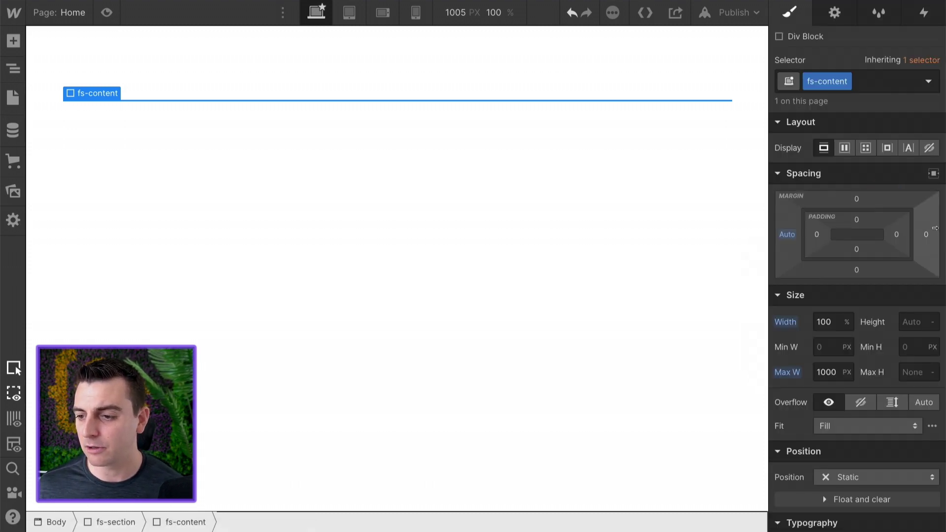
click(925, 240)
click(805, 286)
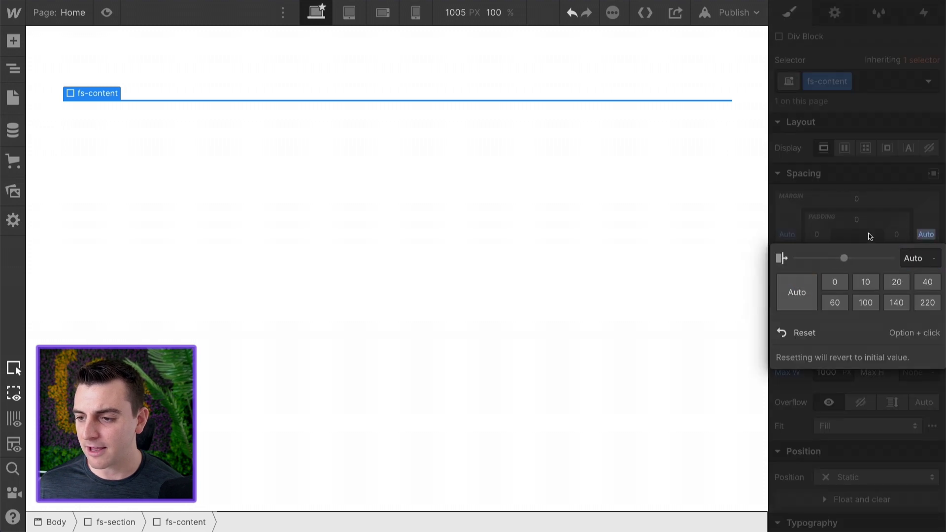
click(887, 201)
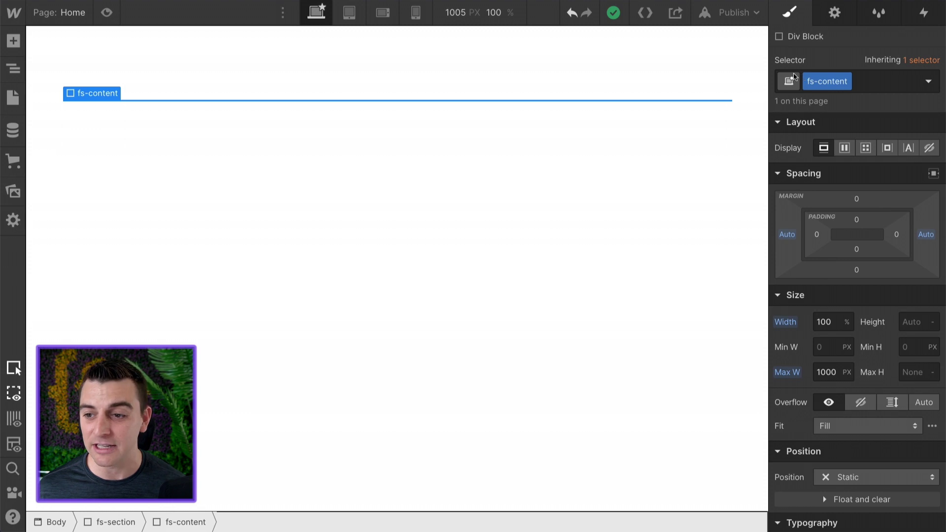
click(91, 99)
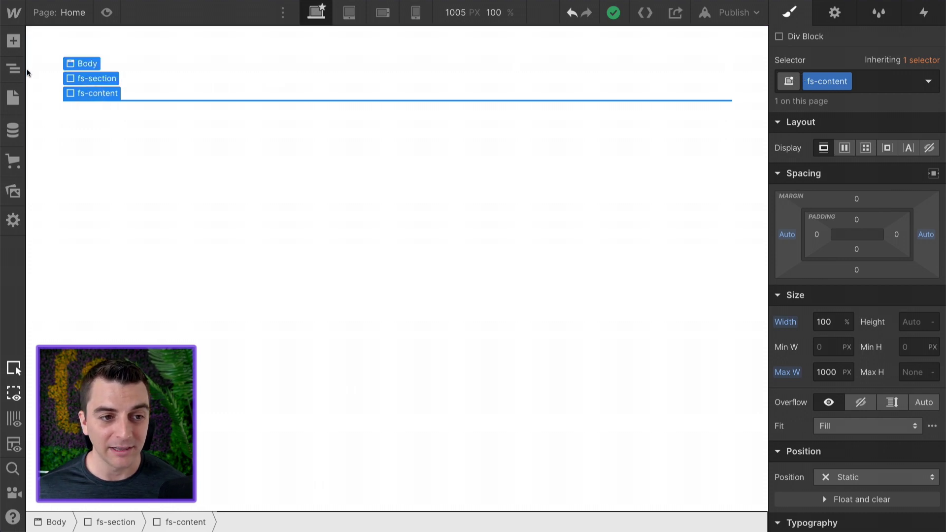
Insert a Slider into fs-content and expand it in the Navigator to show its slides.
click(13, 40)
scroll(89, 271, down, 4)
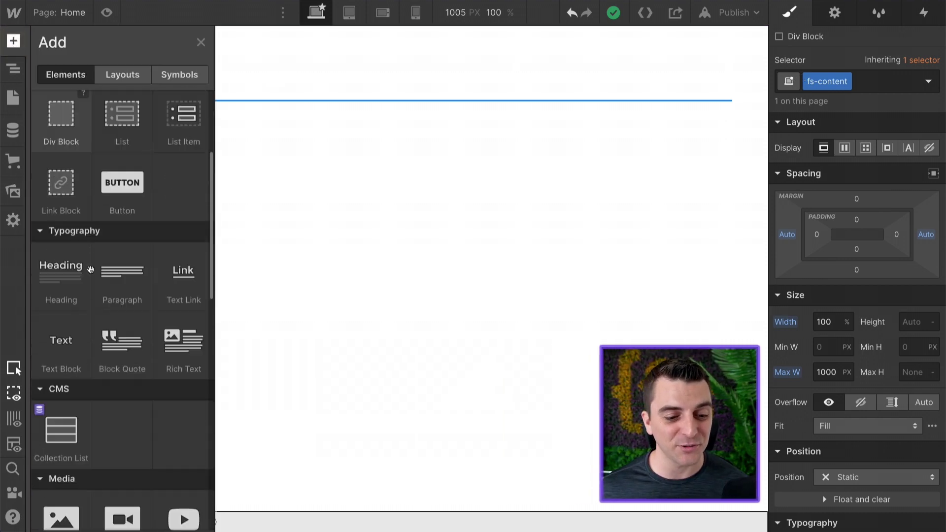
scroll(91, 270, down, 10)
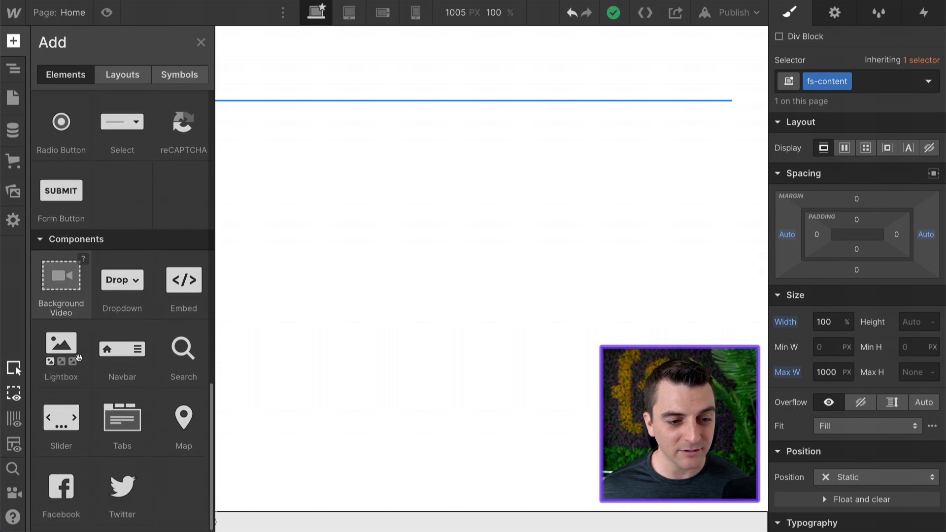
click(58, 435)
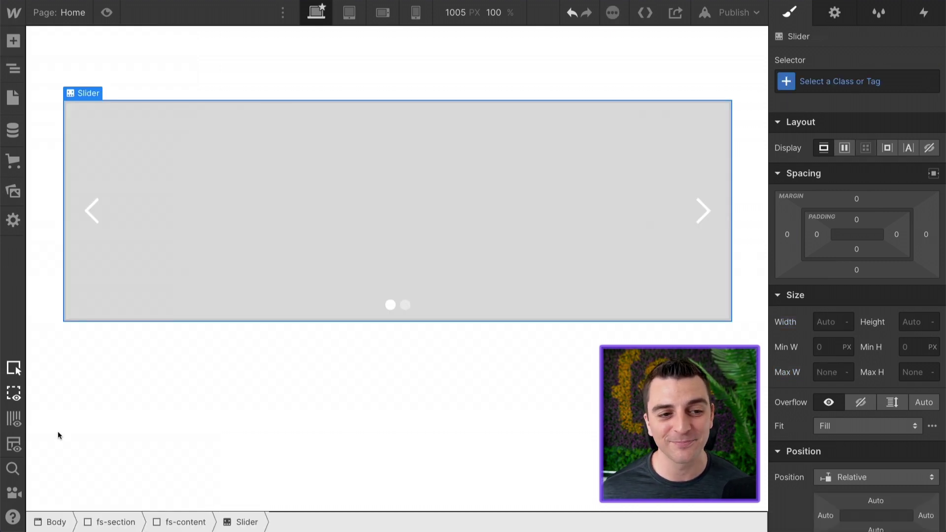
click(15, 69)
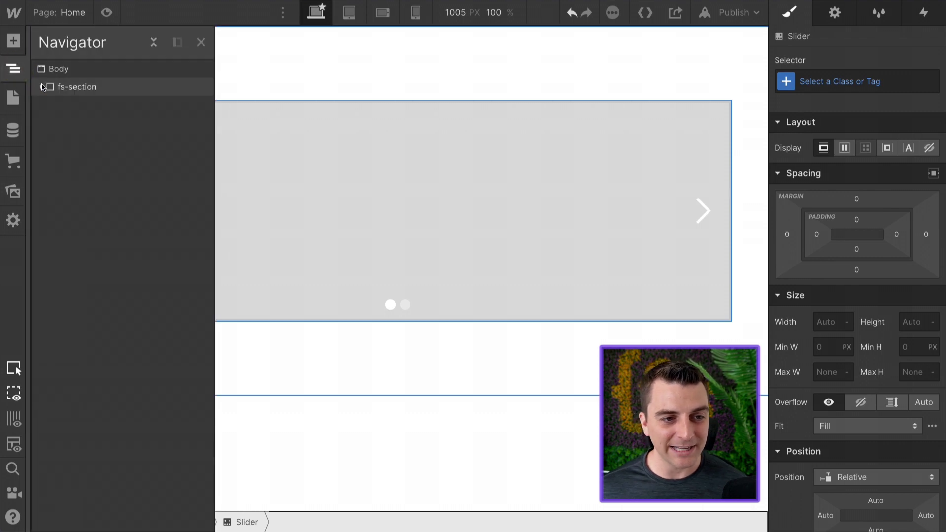
click(41, 87)
click(49, 107)
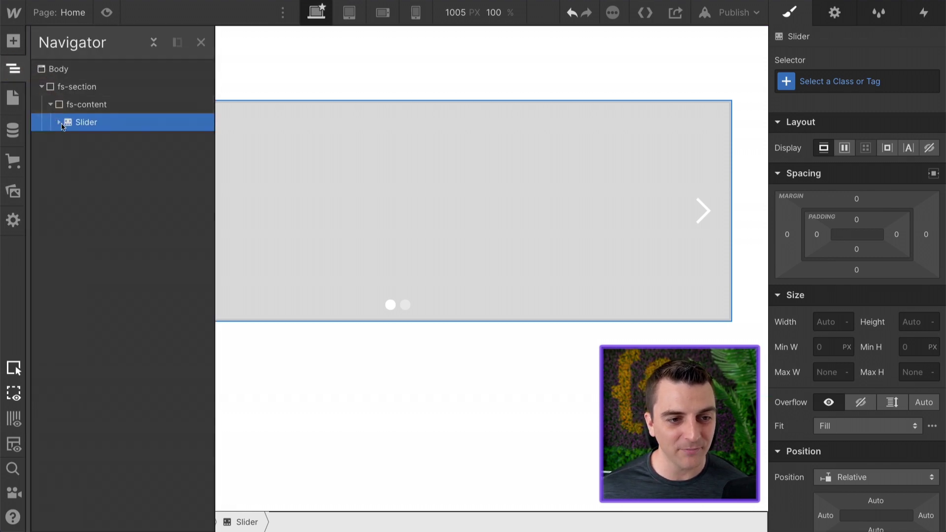
click(58, 122)
click(69, 142)
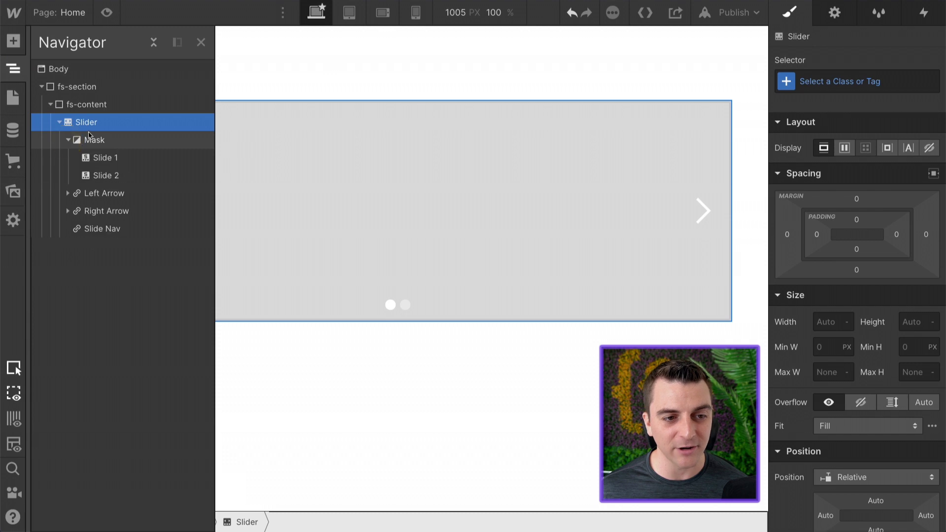
Give the slider the class fs-slider.
click(106, 140)
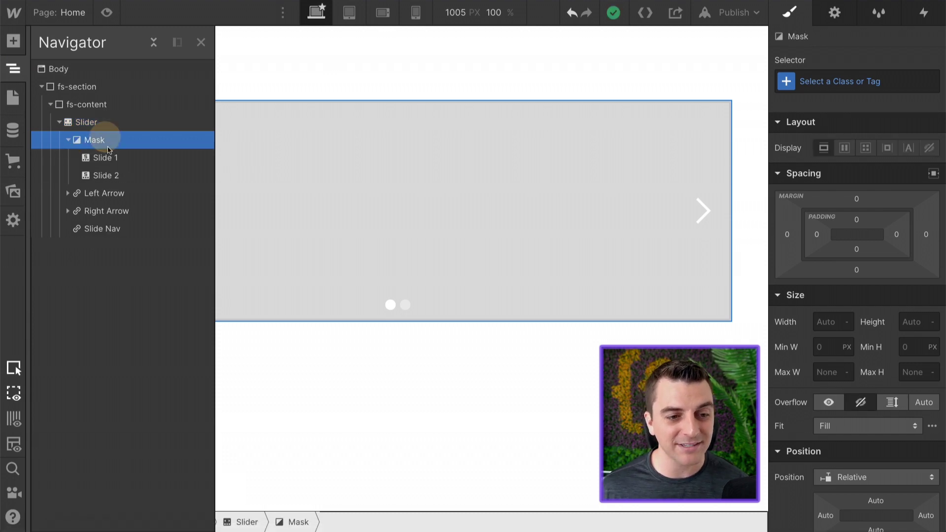
click(84, 122)
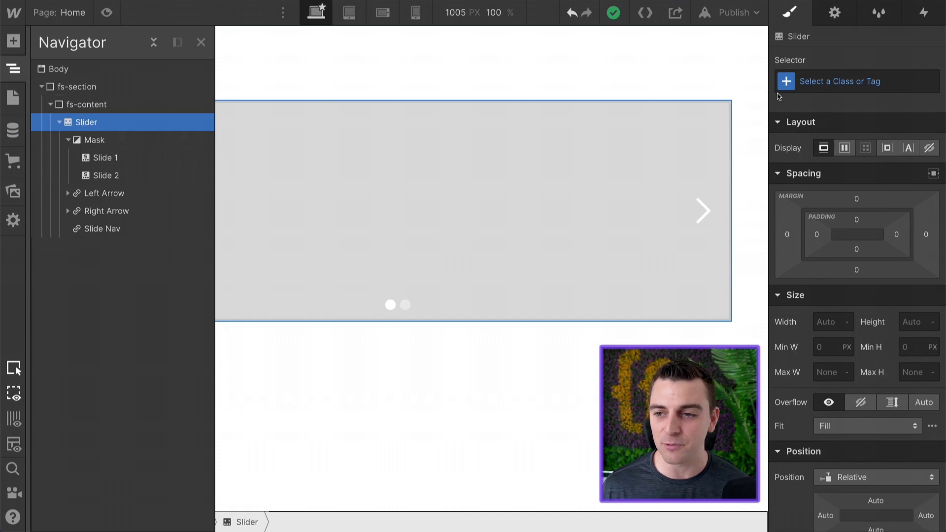
click(809, 82)
text(fs-slider)
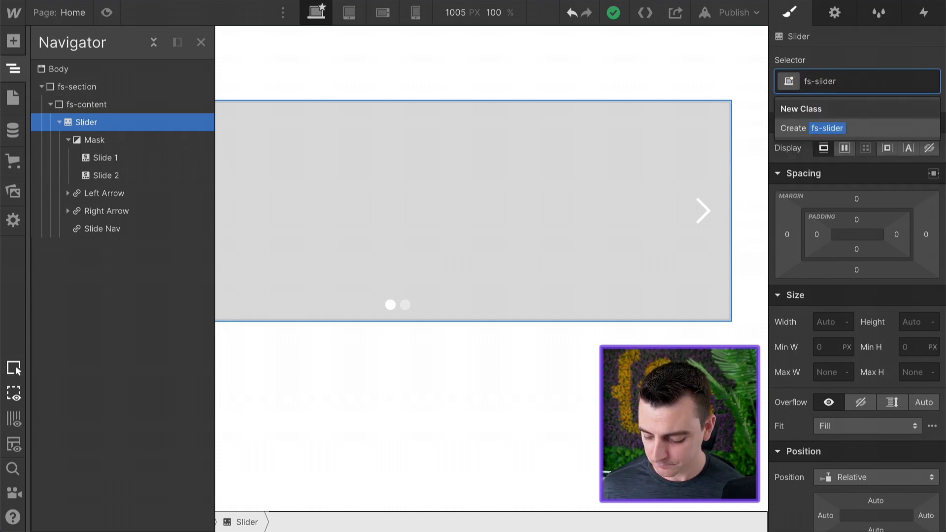
key(Return)
Give the slider's Mask the class fs-mask.
click(169, 140)
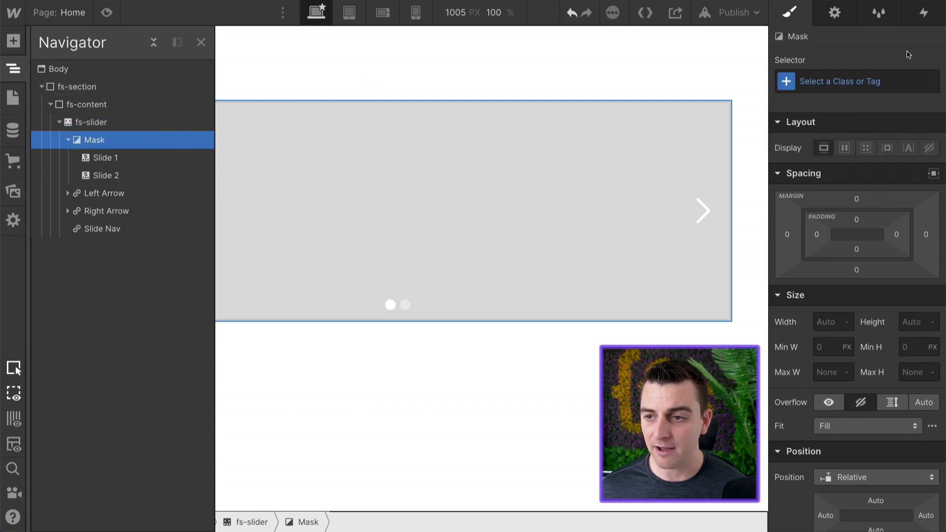
click(860, 79)
text(fs-mas)
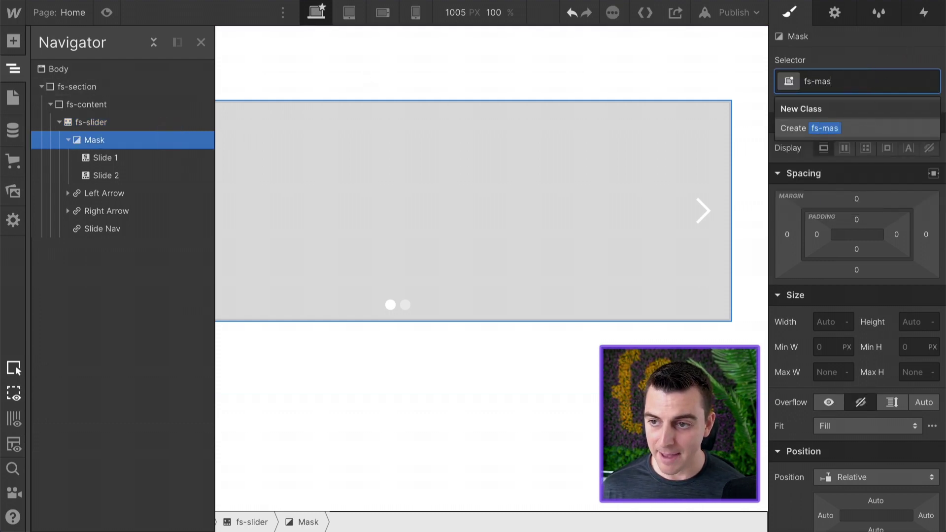
text(k)
key(BackSpace)
text(k)
key(Return)
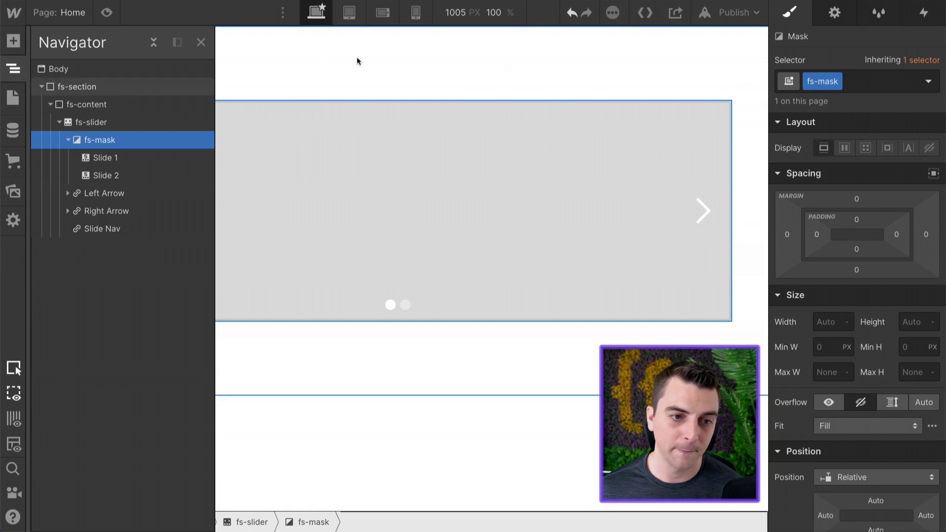
Apply the class fs-slide to both Slide 1 and Slide 2.
click(135, 157)
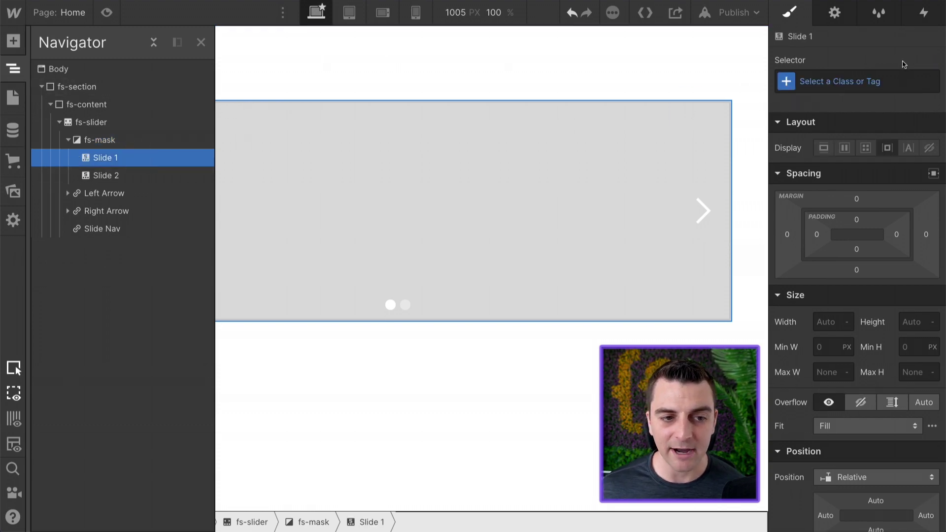
click(869, 79)
text(fs-)
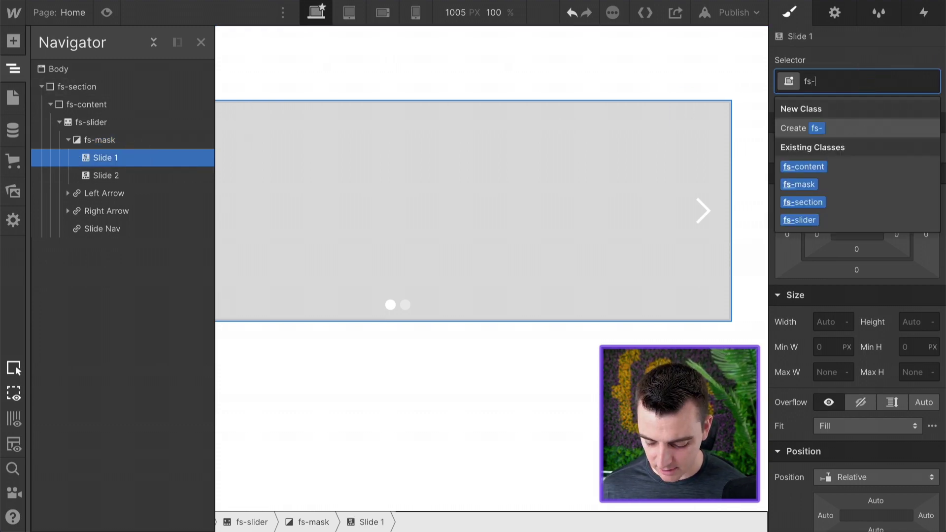
text(slide)
key(Return)
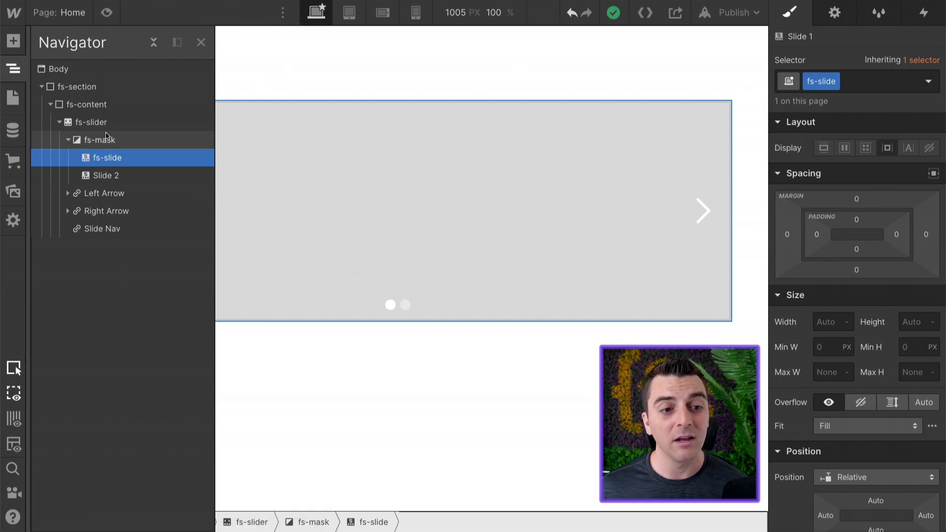
click(118, 121)
click(111, 177)
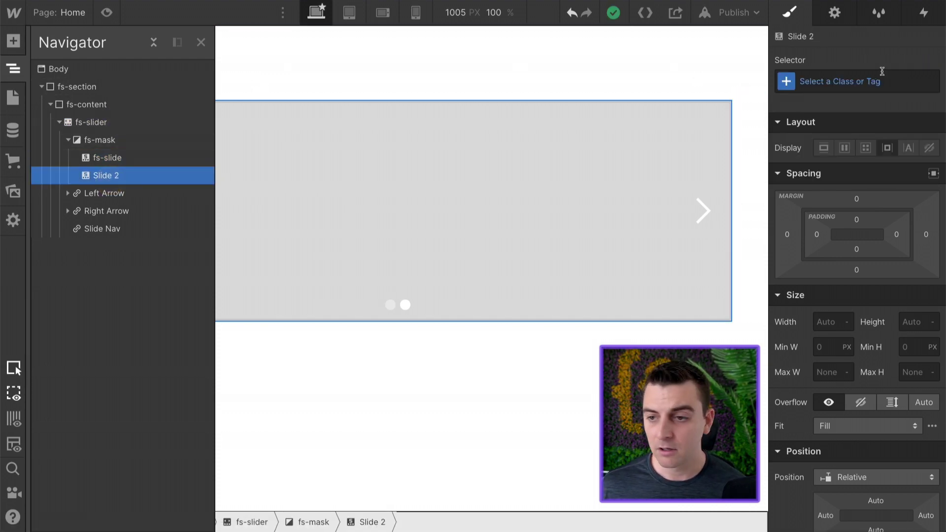
click(848, 80)
text(fs-s)
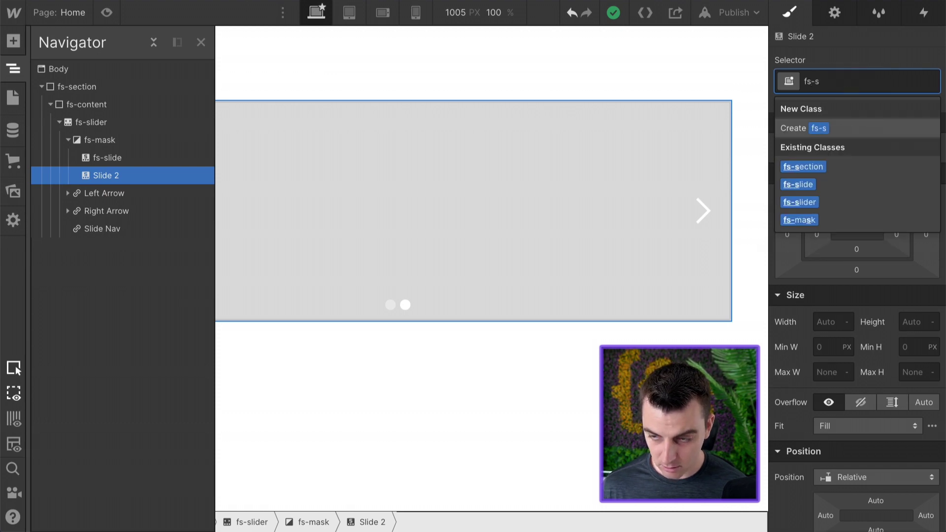
text(lide)
key(Return)
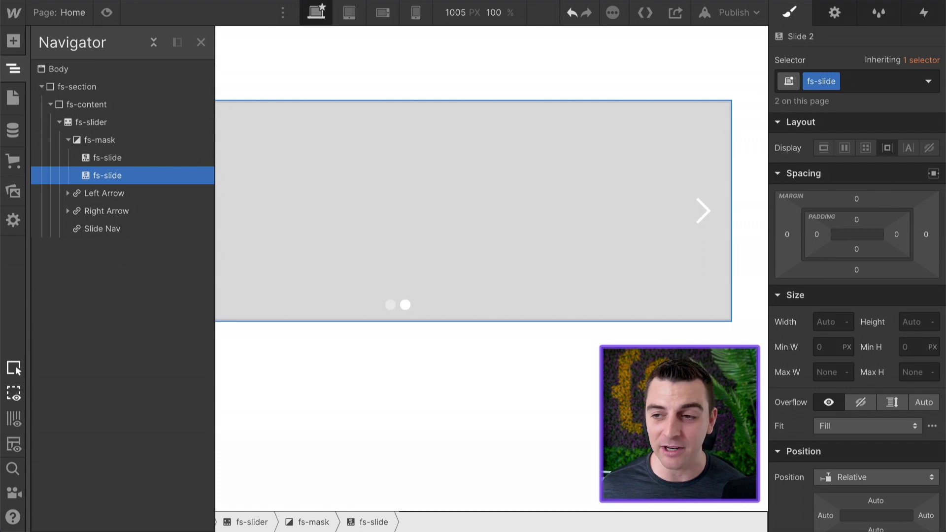
click(835, 13)
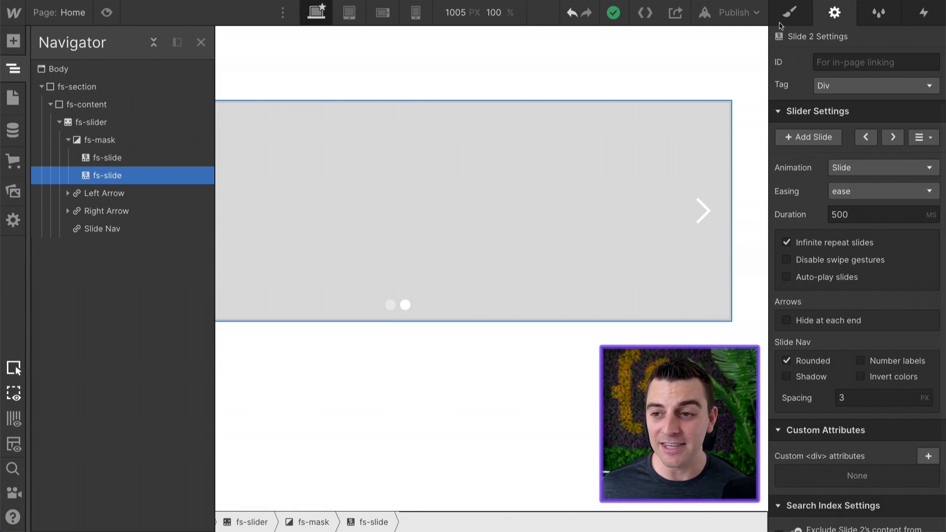
click(791, 13)
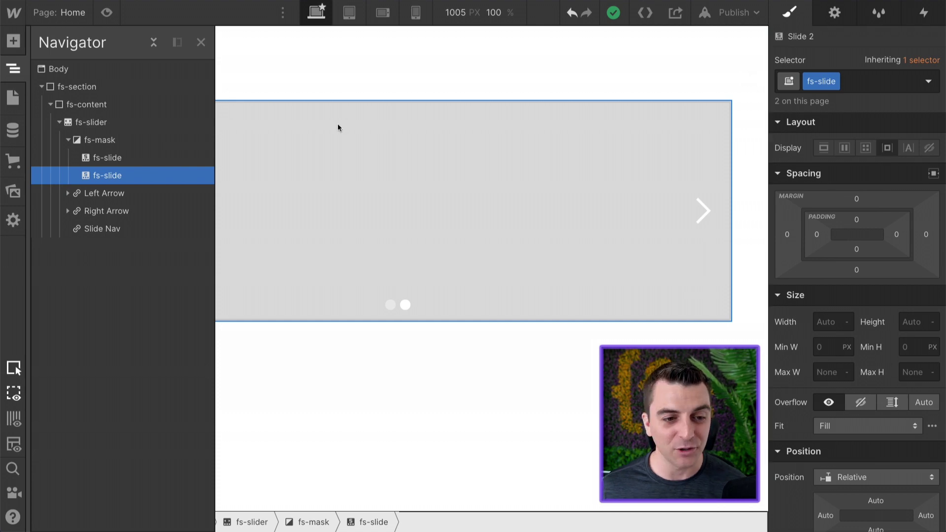
click(326, 142)
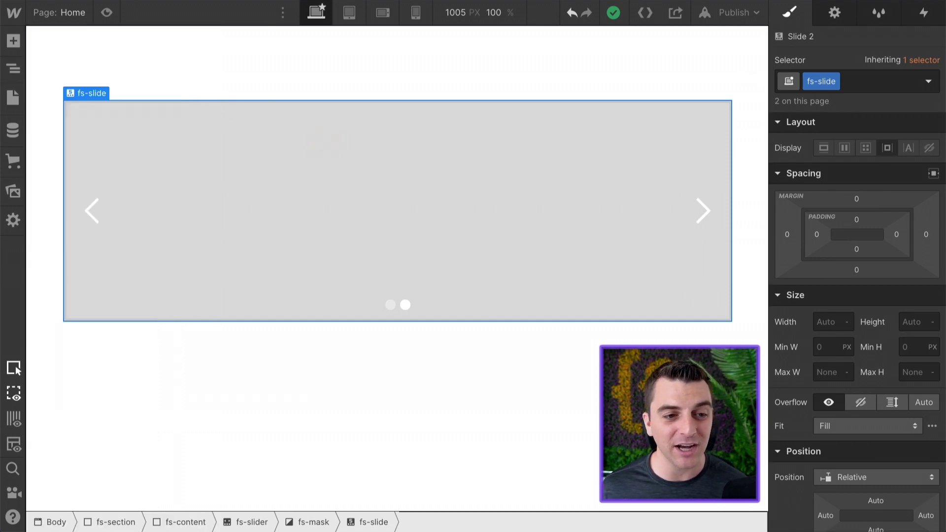
click(12, 70)
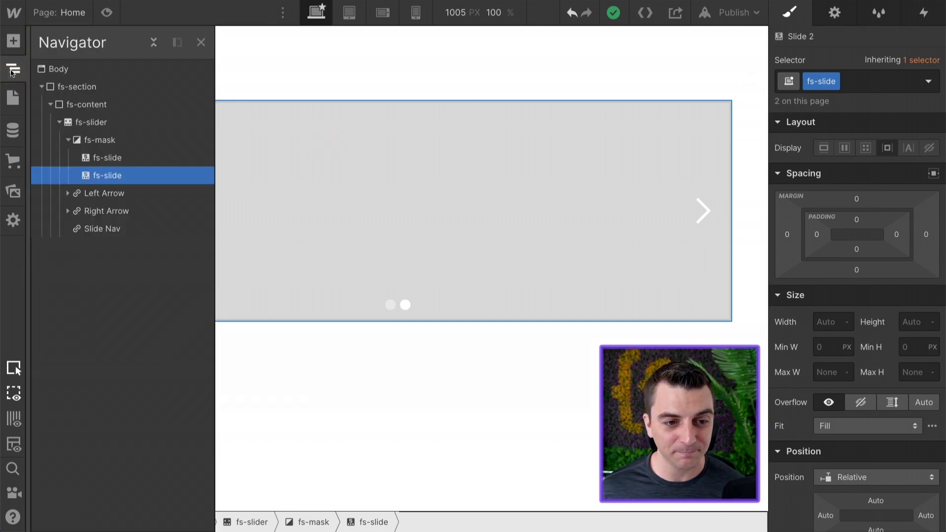
click(131, 159)
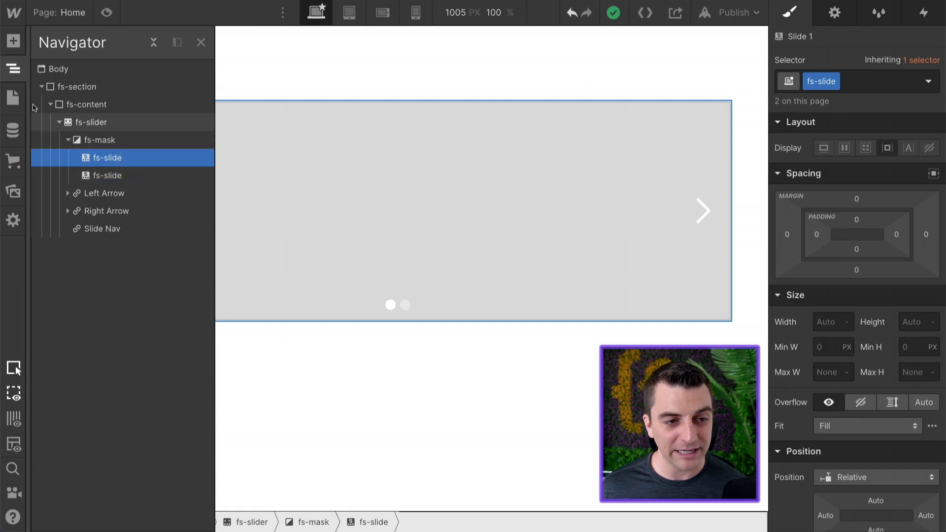
Add a Collection List inside the first slide sourced from My awesome collections.
click(13, 40)
scroll(68, 277, down, 6)
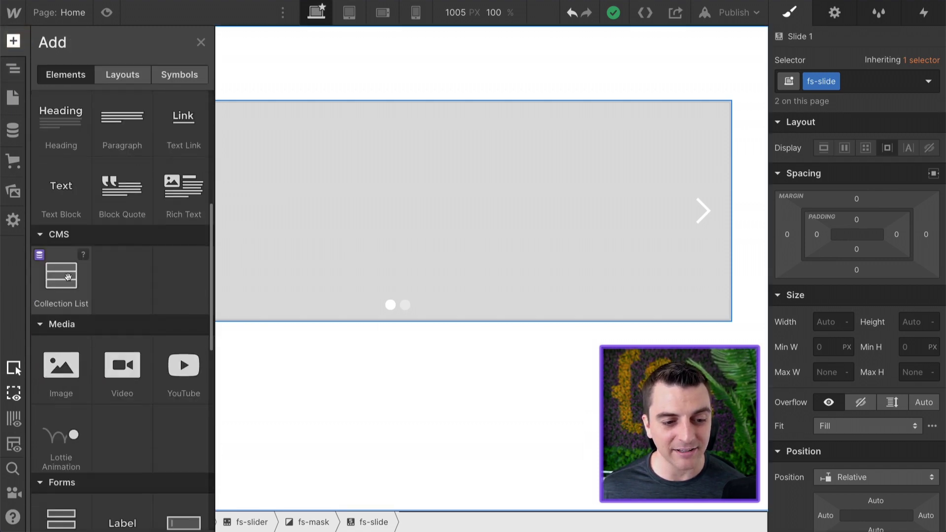
click(68, 277)
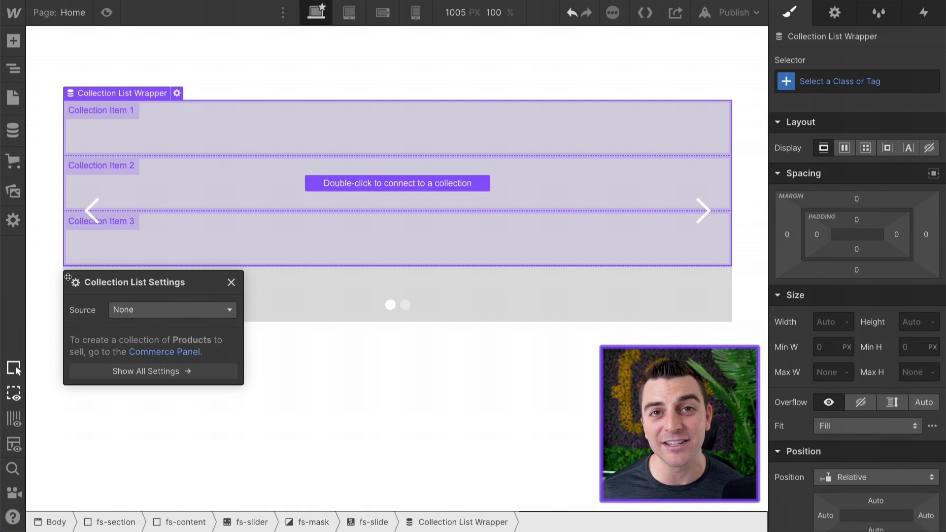
click(120, 310)
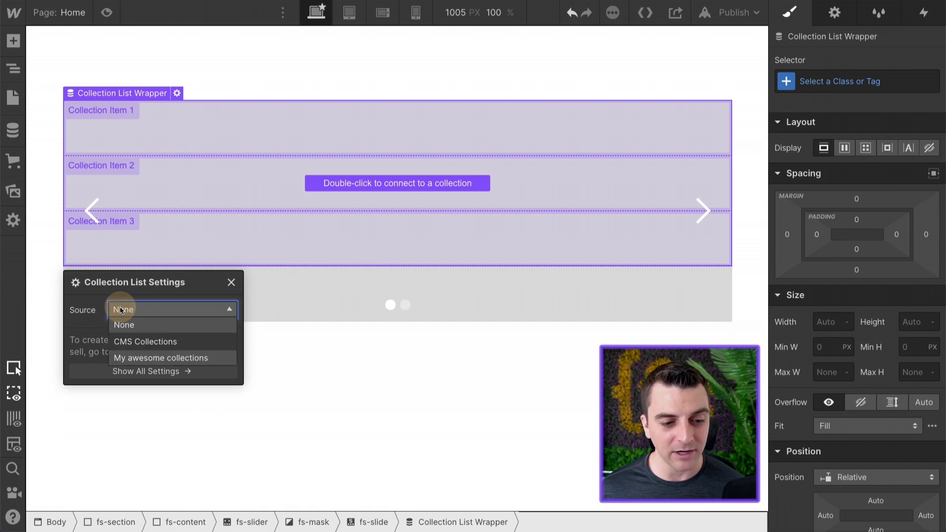
click(151, 358)
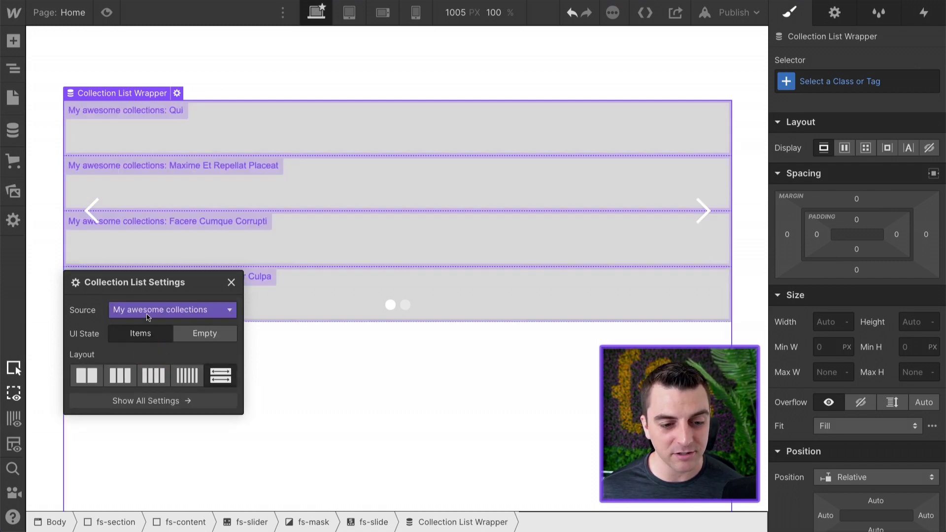
Limit the collection list to show only 1 item.
click(231, 283)
click(834, 12)
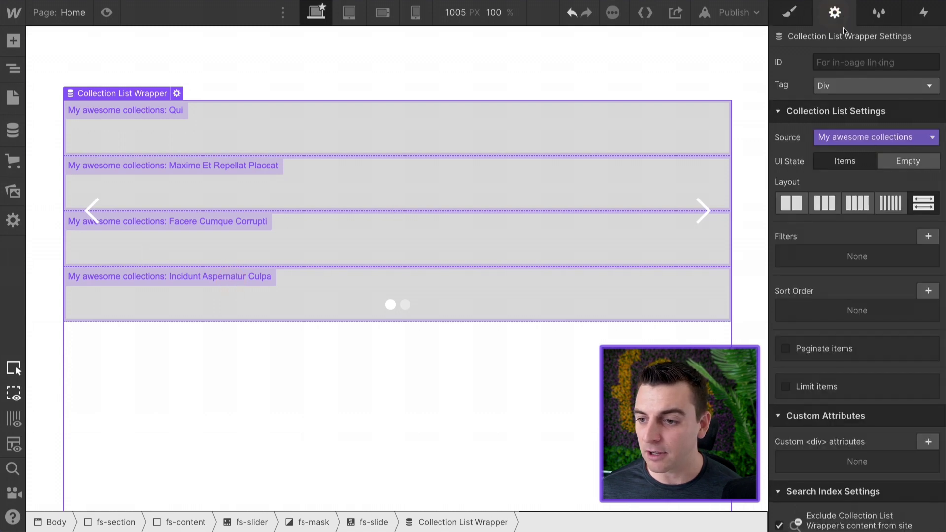
click(799, 386)
click(820, 415)
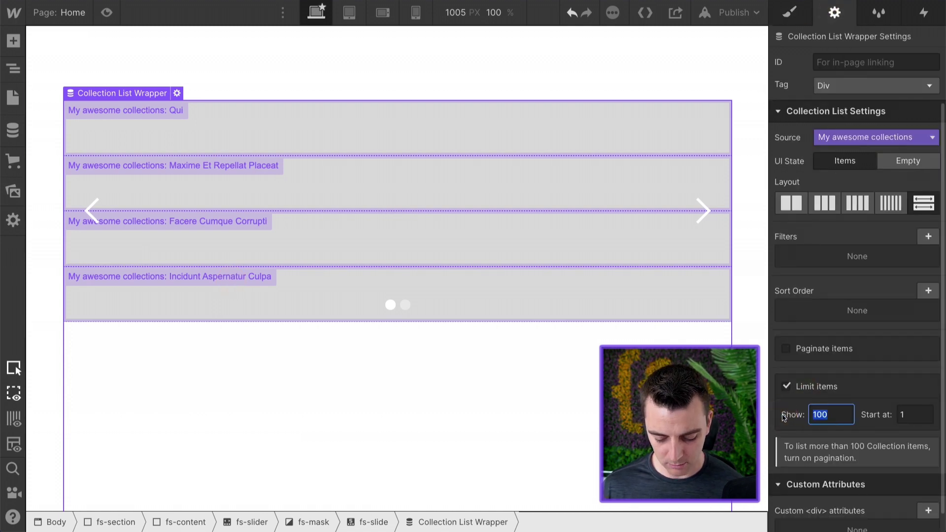
key(BackSpace)
key(BackSpace)
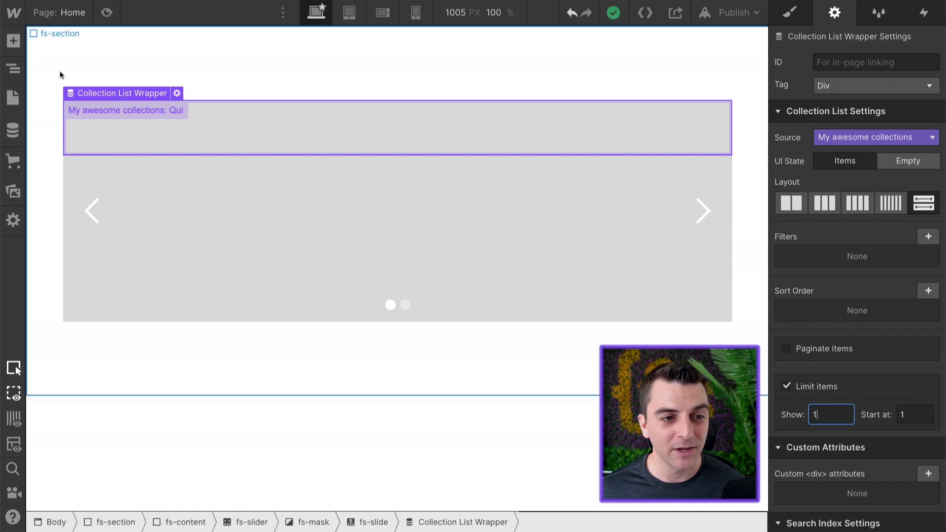
click(13, 69)
Expand the slide's collection elements and give the wrapper the class fs-collection-wrapper.
click(76, 157)
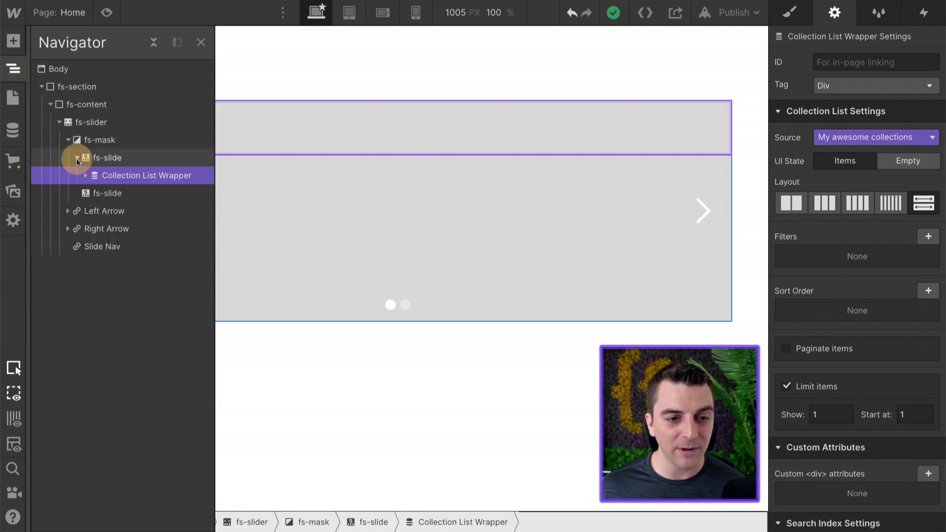
click(87, 176)
click(94, 193)
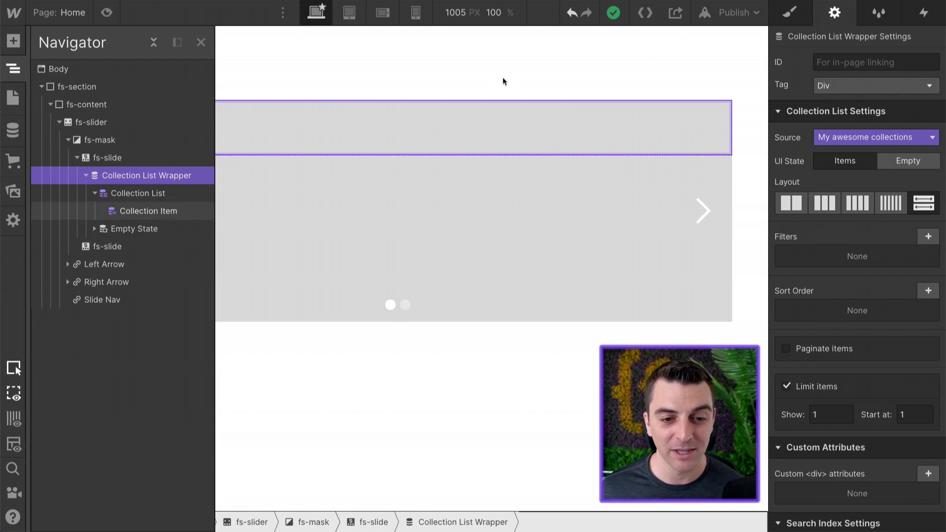
click(790, 12)
click(859, 84)
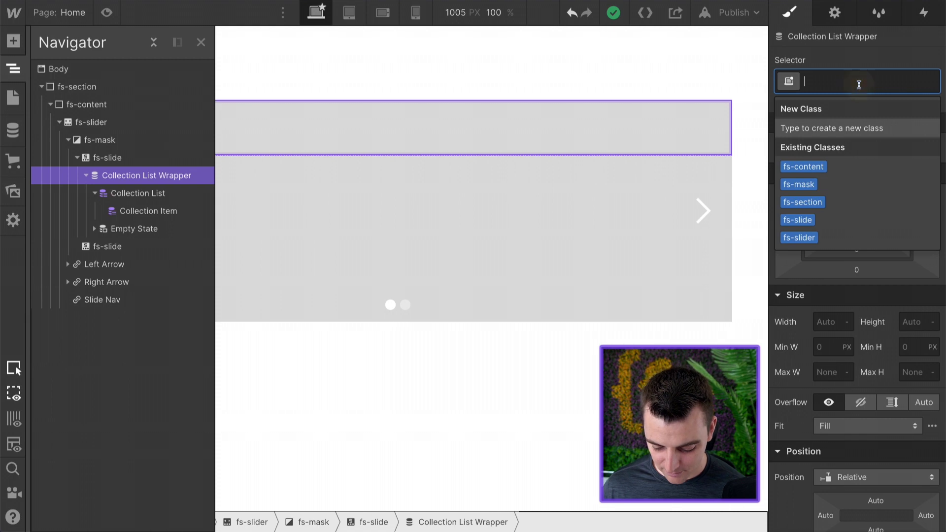
text(fs-collection)
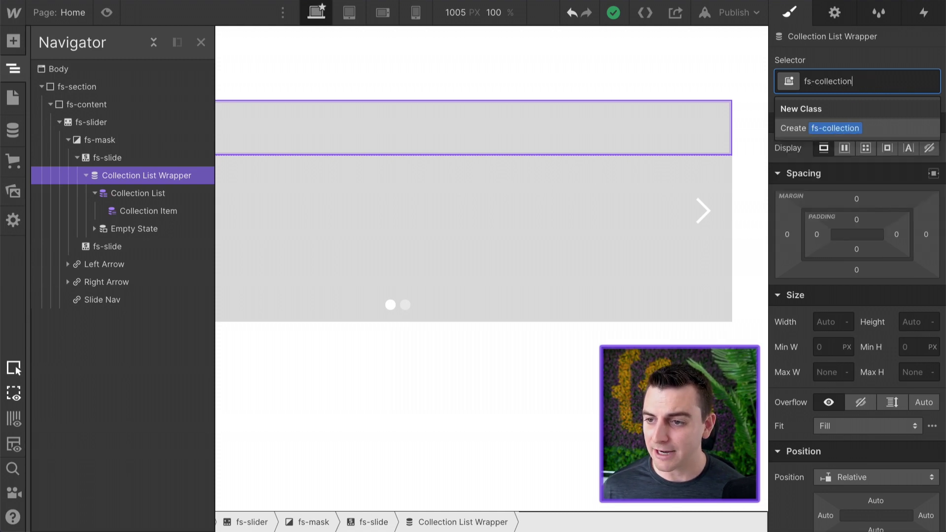
text(-)
key(ctrl+a)
key(ctrl+c)
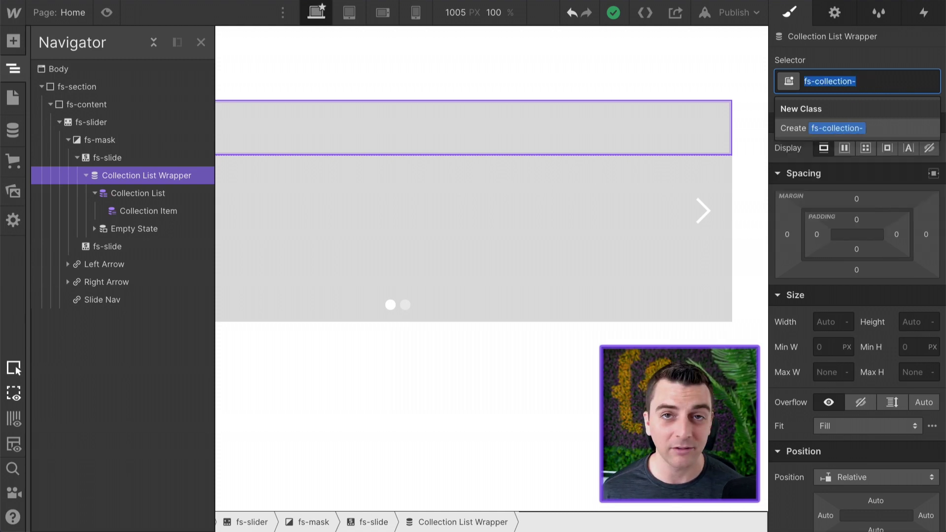
click(858, 81)
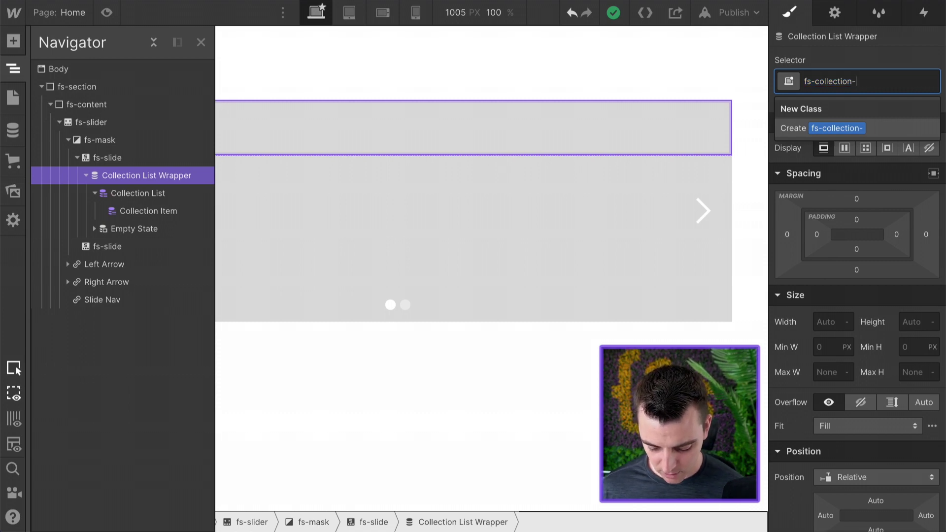
text(wrapper)
key(Return)
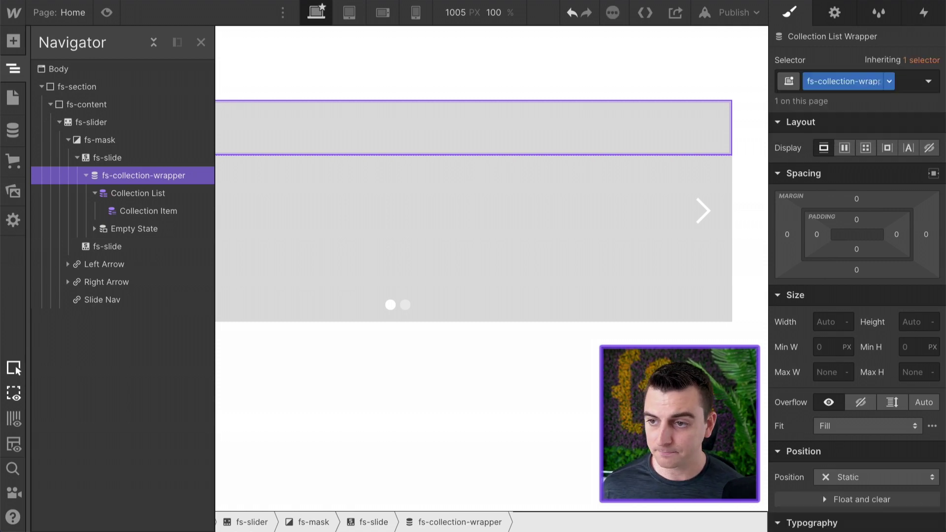
Give the Collection List class fs-collection-list and the Collection Item class fs-collection-item.
click(135, 192)
click(832, 80)
key(ctrl+v)
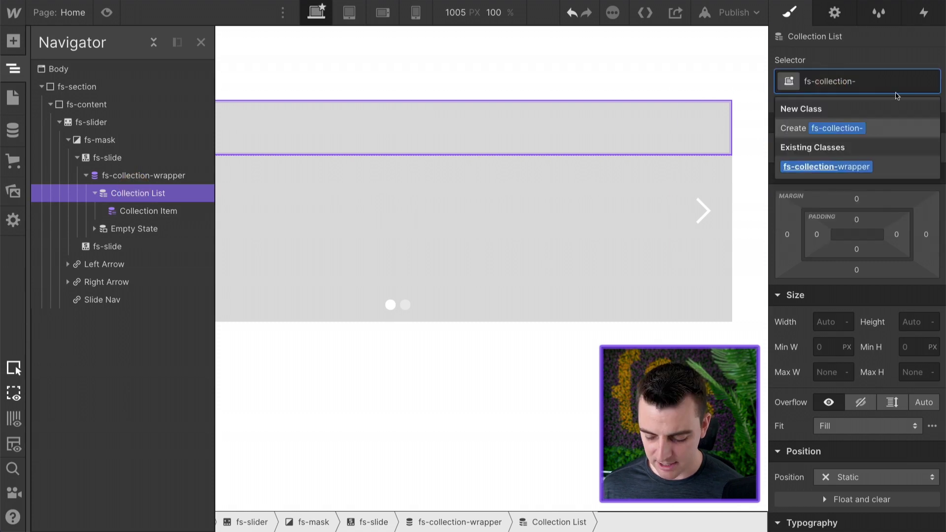
text(list)
key(Return)
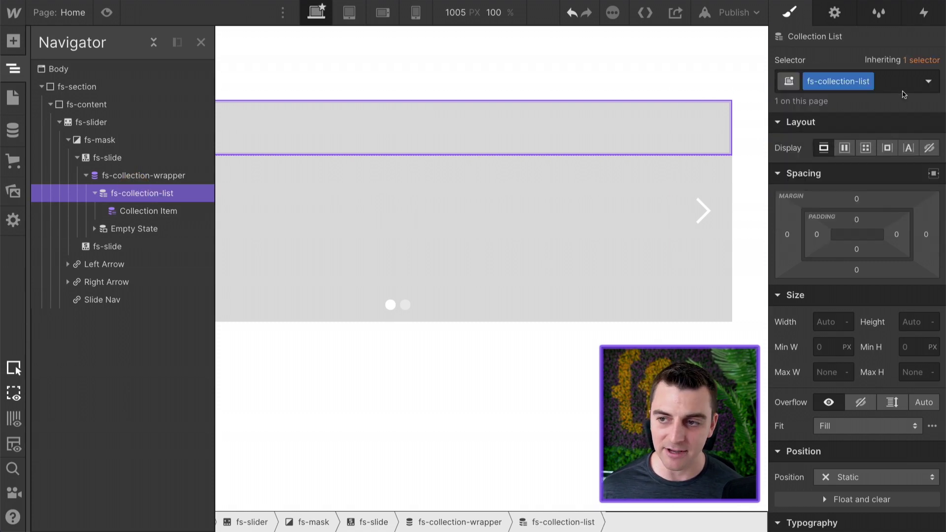
click(139, 216)
key(ctrl+Return)
text(fs-c)
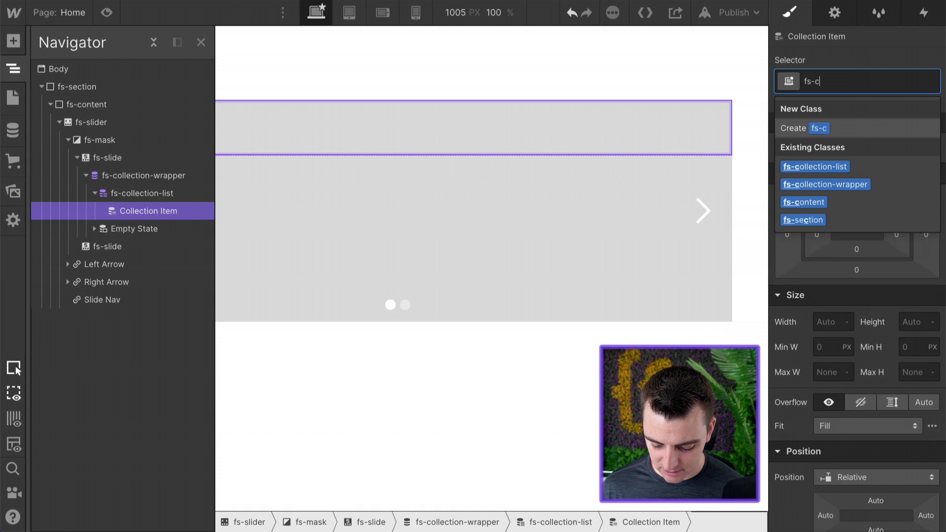
text(ollection-item)
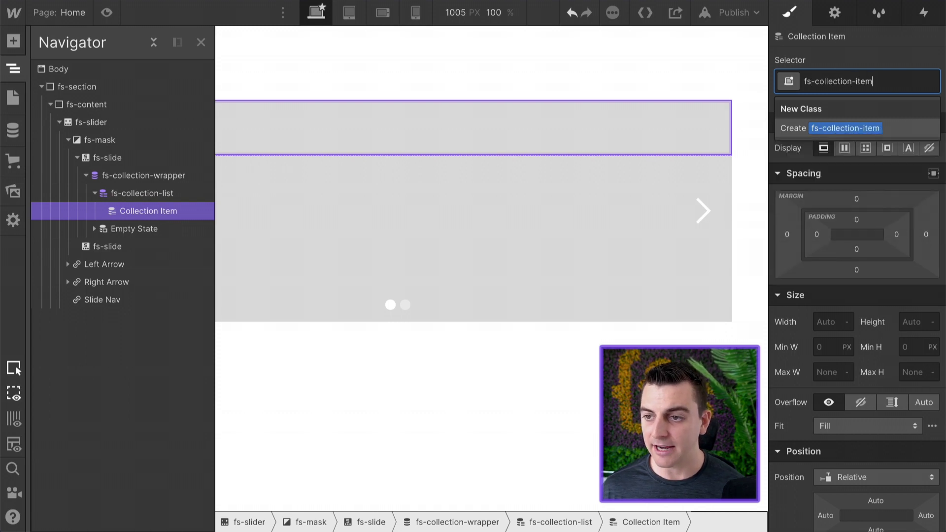
key(Return)
click(139, 179)
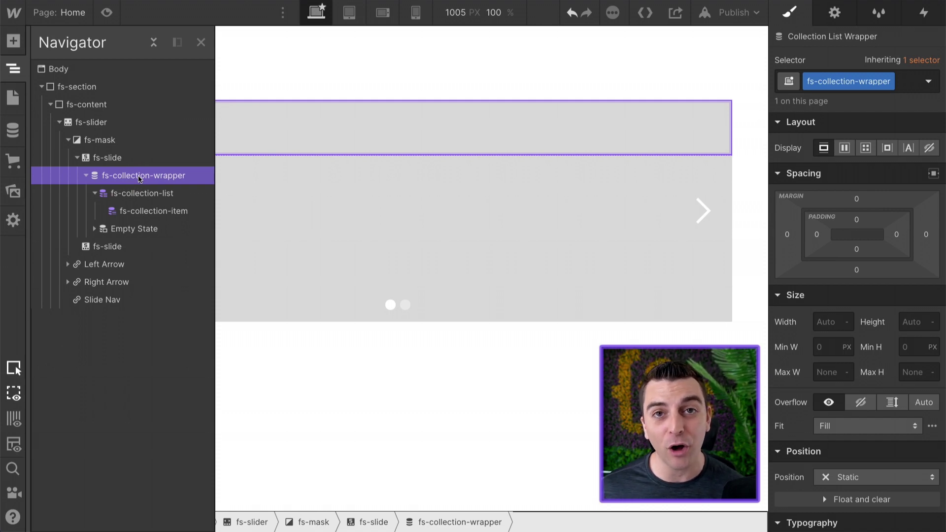
Set fs-collection-wrapper and fs-collection-list to 100% width and 100% height.
click(823, 322)
text(100%)
key(Tab)
text(100)
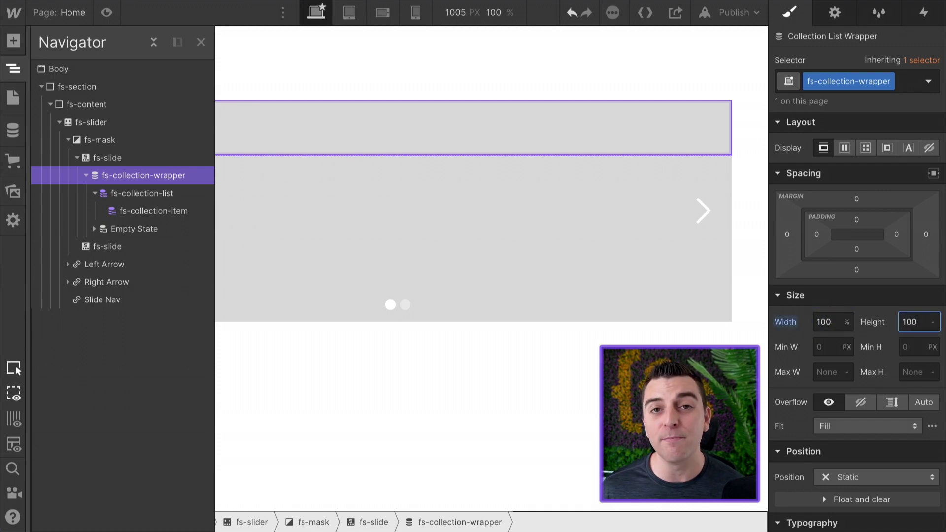
text(%)
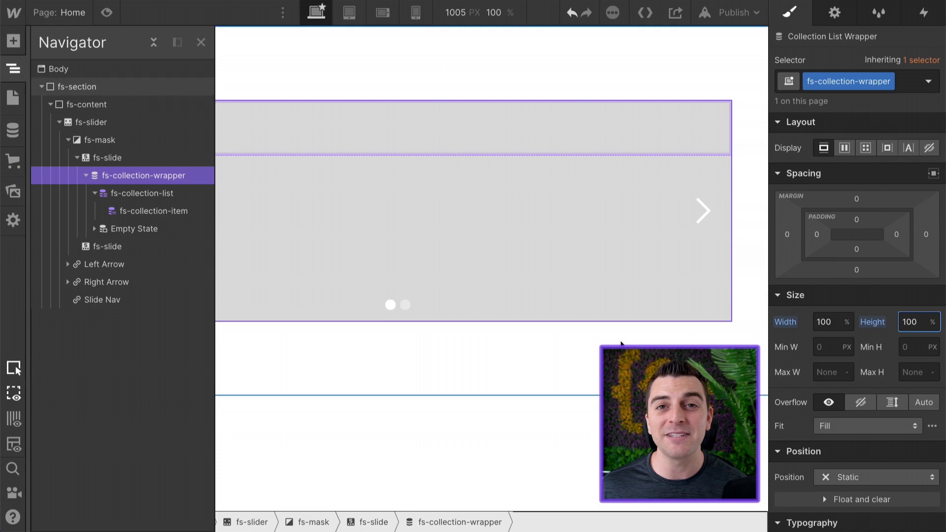
click(144, 193)
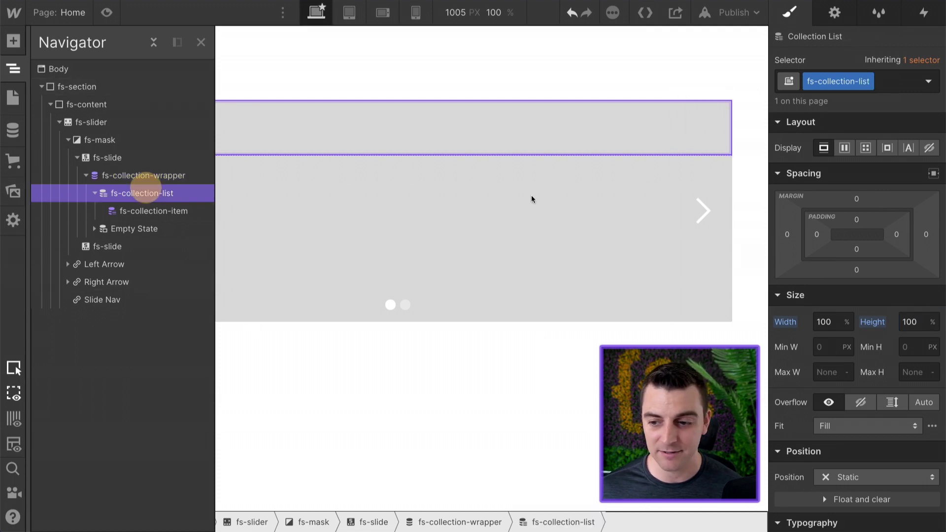
click(841, 320)
click(820, 320)
text(100%)
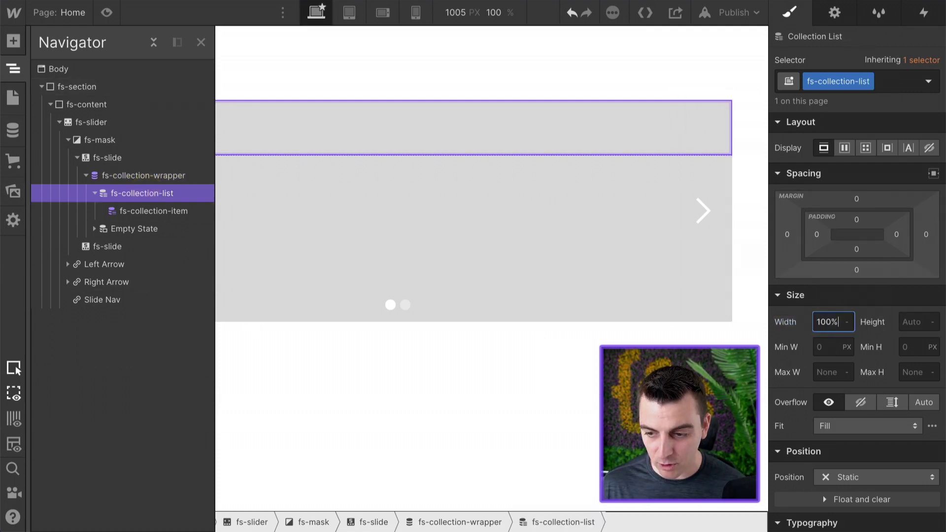
key(Tab)
text(100)
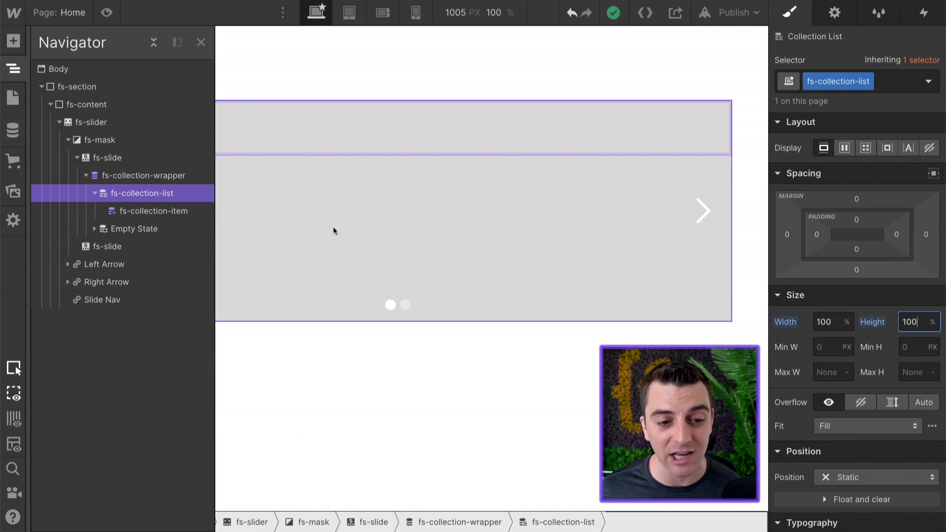
Make fs-collection-item 100% wide and tall, then check the slide's sizing.
click(153, 211)
click(829, 321)
text(1)
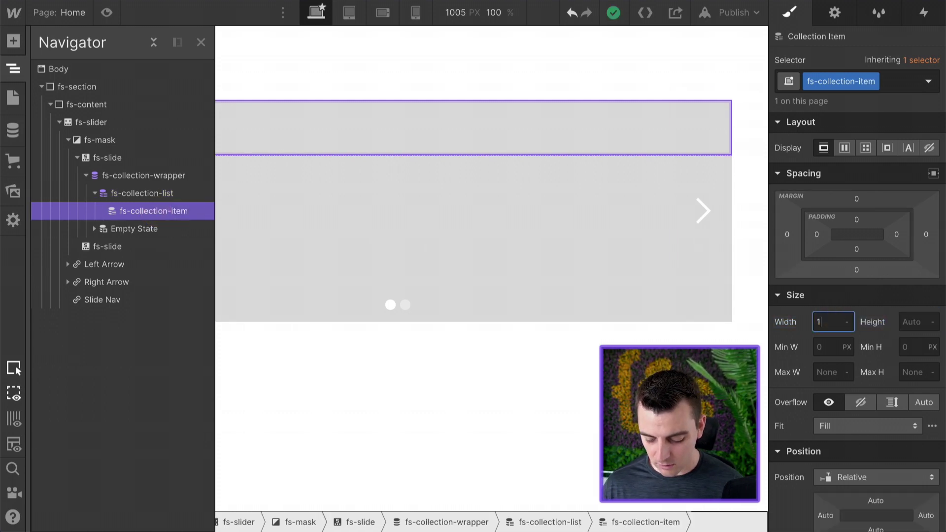
text(00%)
key(Tab)
text(100%)
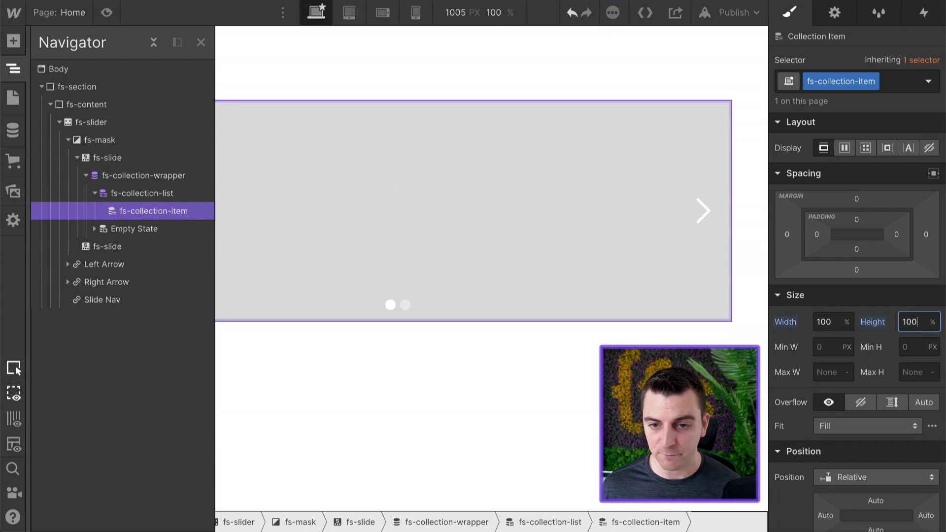
click(129, 159)
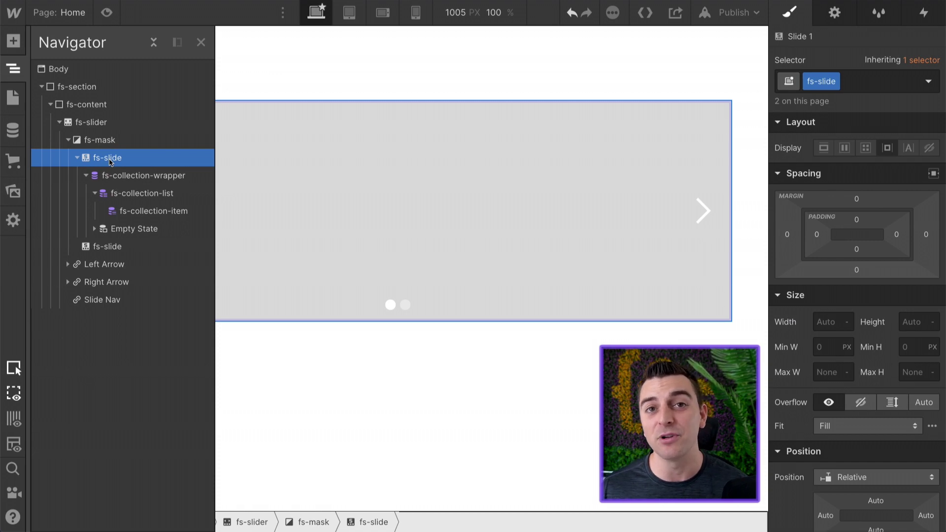
click(138, 182)
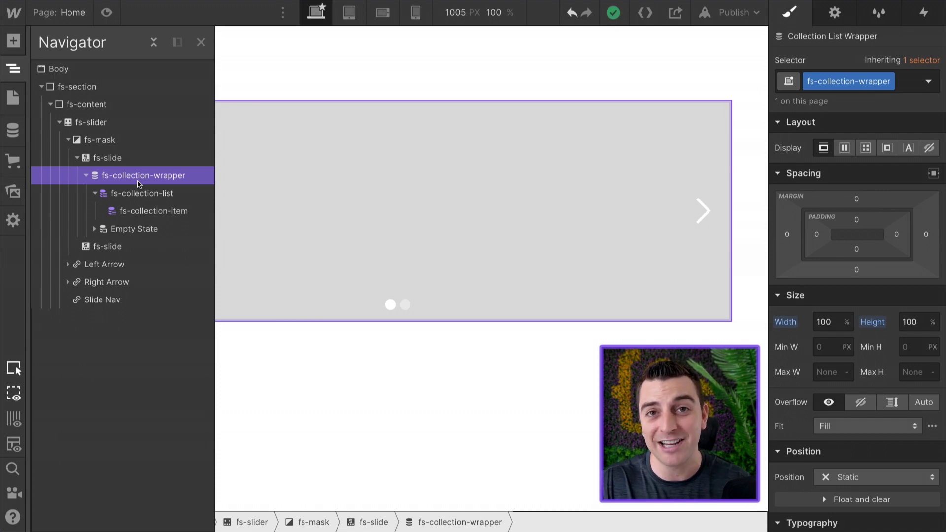
click(135, 210)
Add a div block inside the collection item and give it the class fs-dyn-content.
key(a)
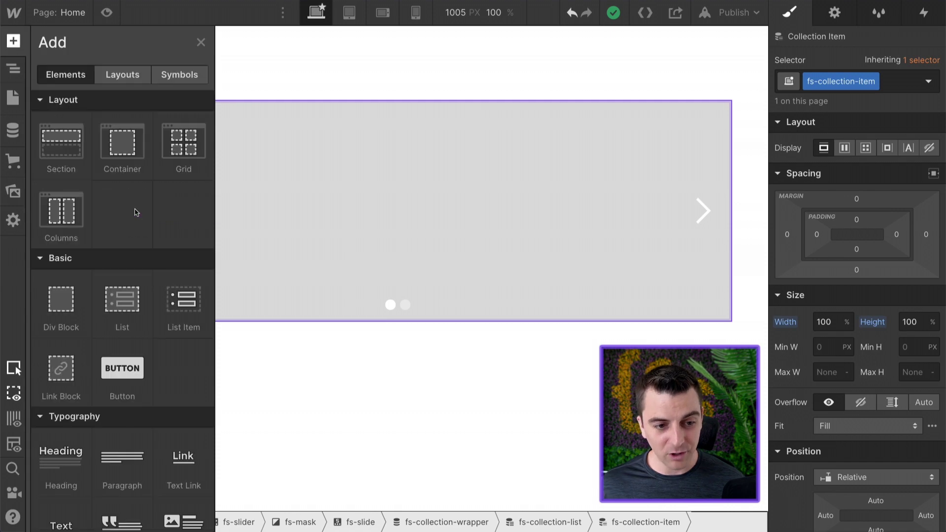
click(75, 291)
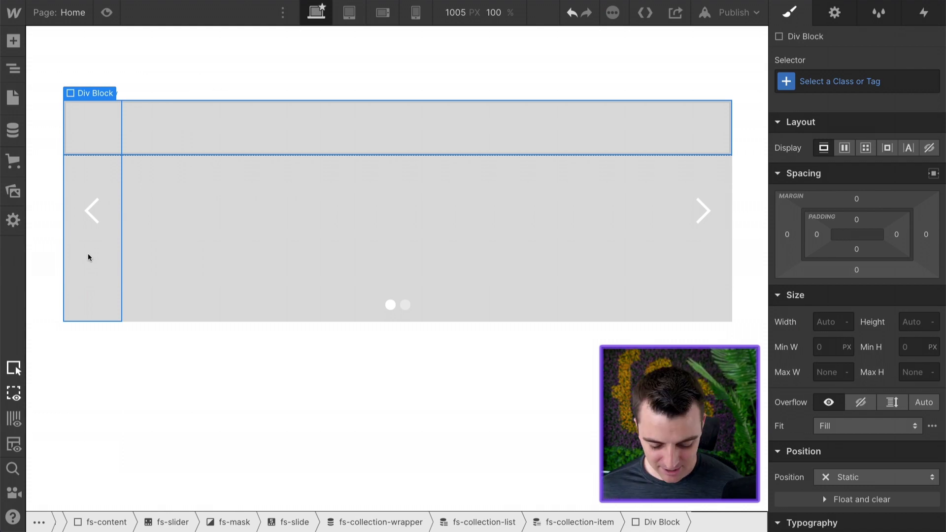
click(817, 79)
text(fs-)
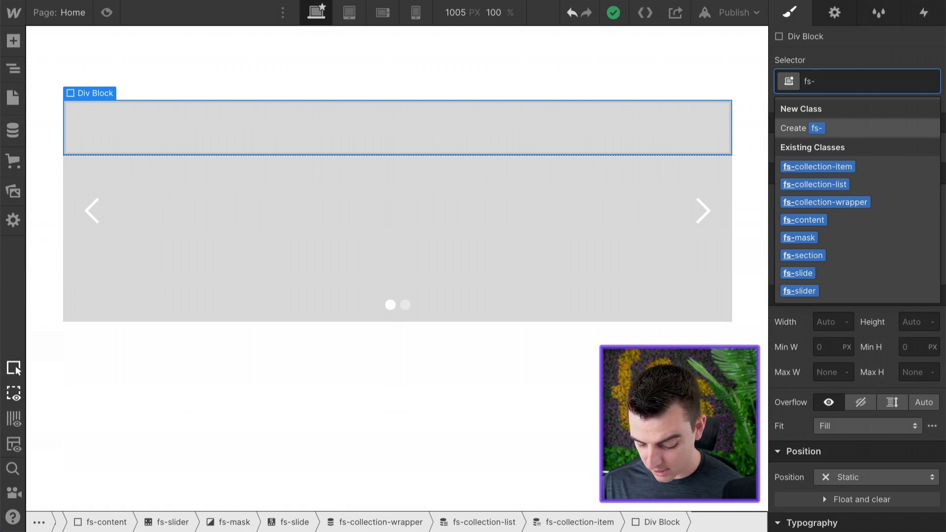
text(dyn)
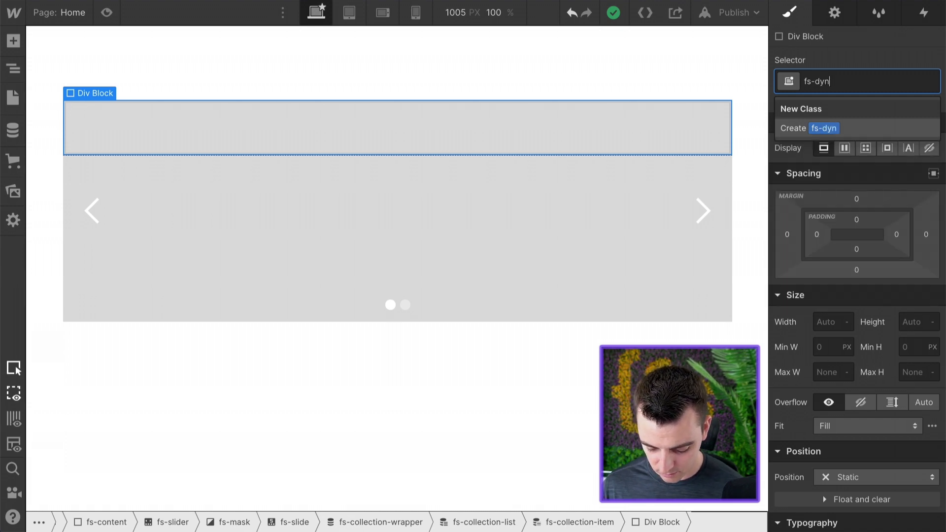
text(-con)
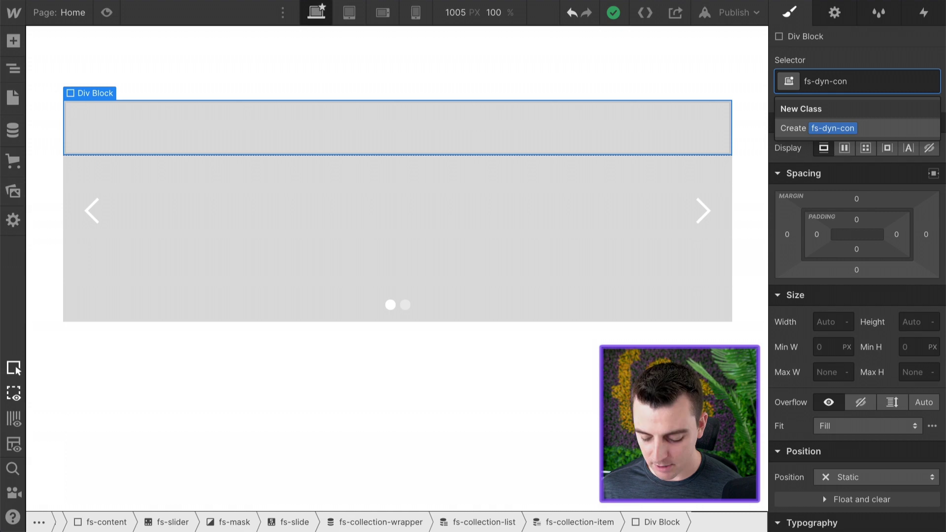
text(tent)
key(Return)
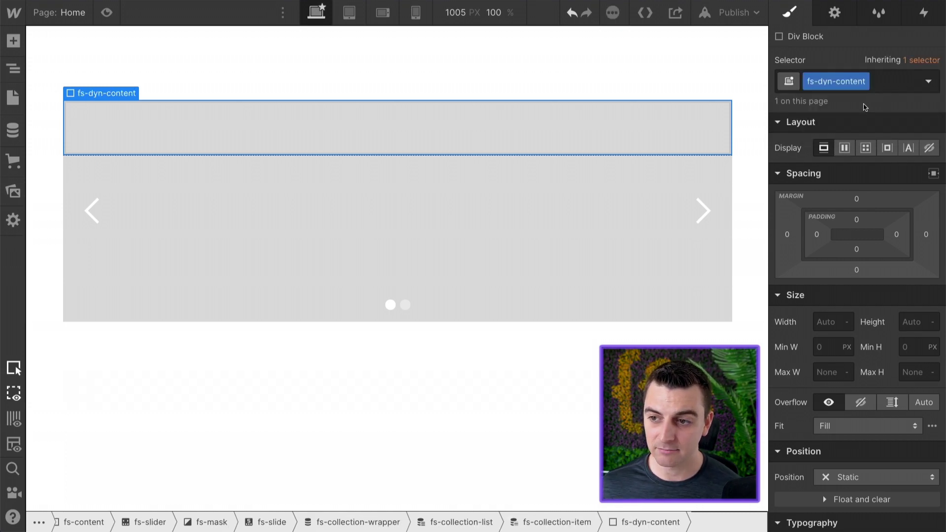
Rename the fs-dyn-content class to fs-slide-content.
click(866, 82)
click(848, 99)
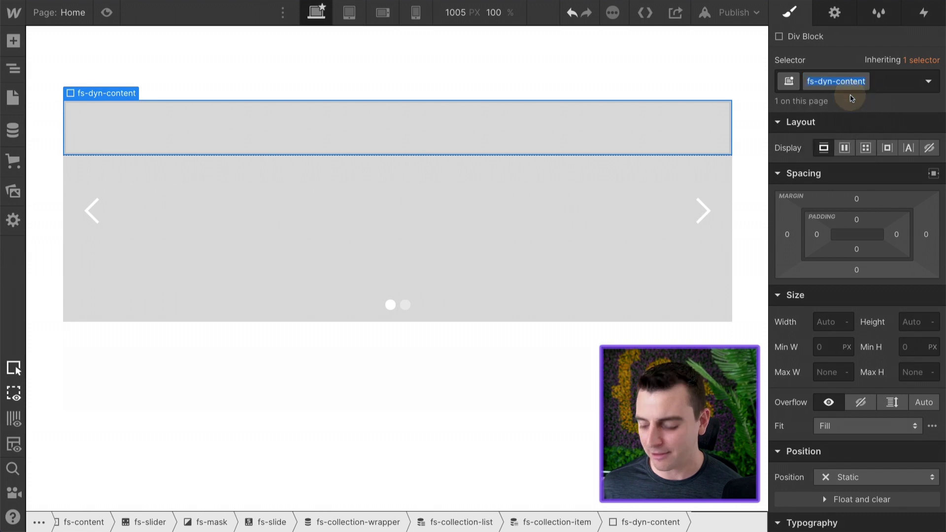
key(XF86AudioRaiseVolume)
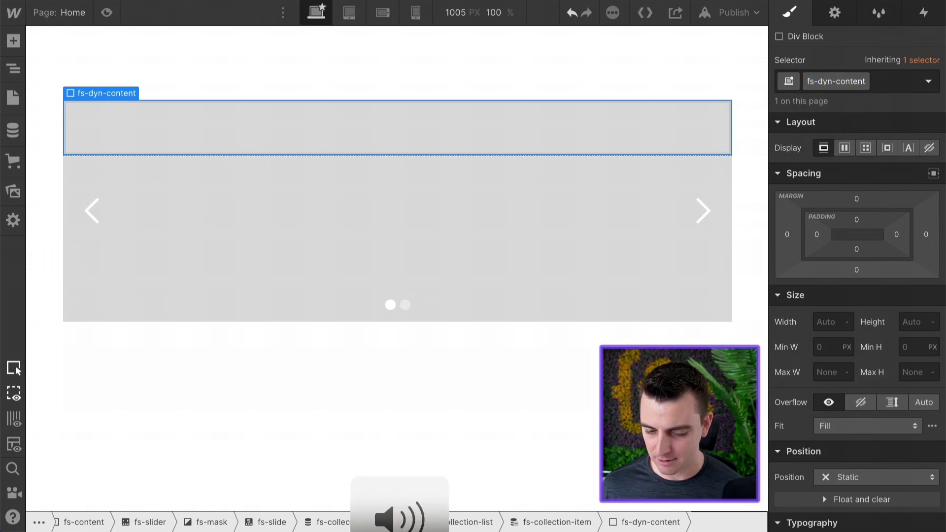
key(BackSpace)
key(BackSpace)
key(BackSpace)
key(BackSpace)
key(BackSpace)
key(BackSpace)
key(BackSpace)
key(BackSpace)
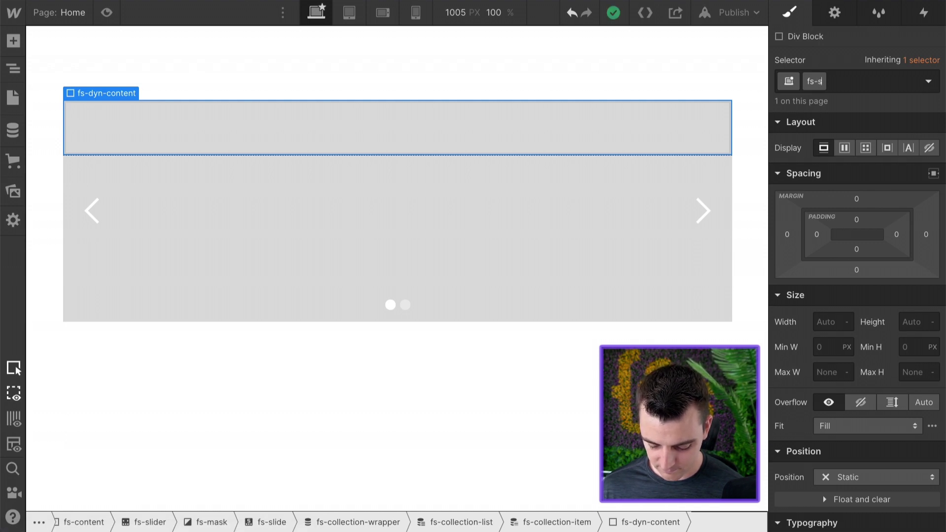
text(e-)
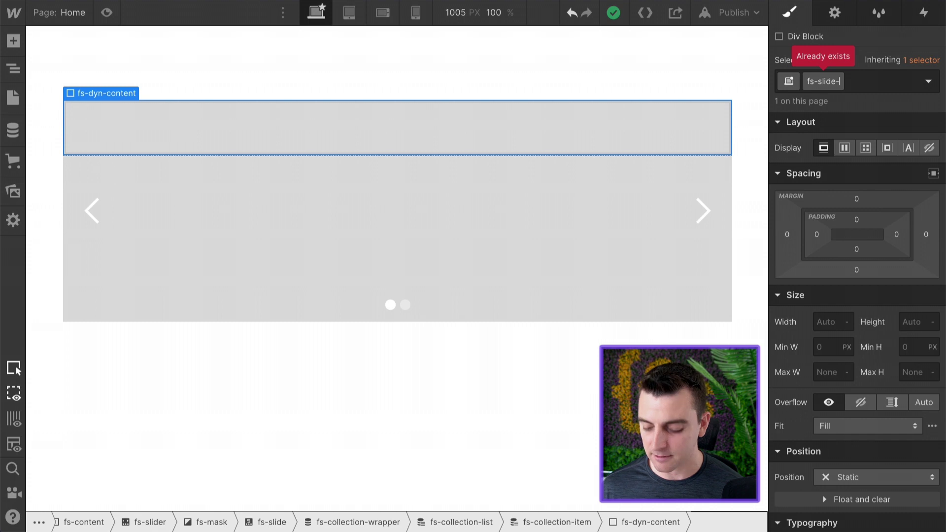
text(content)
key(Return)
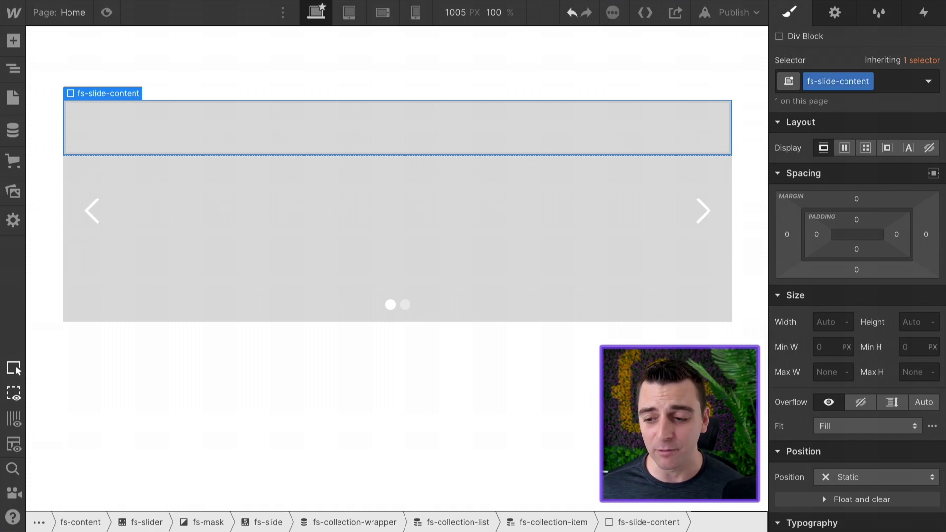
Set the fs-slide-content div to 100% width and 100% height.
click(834, 318)
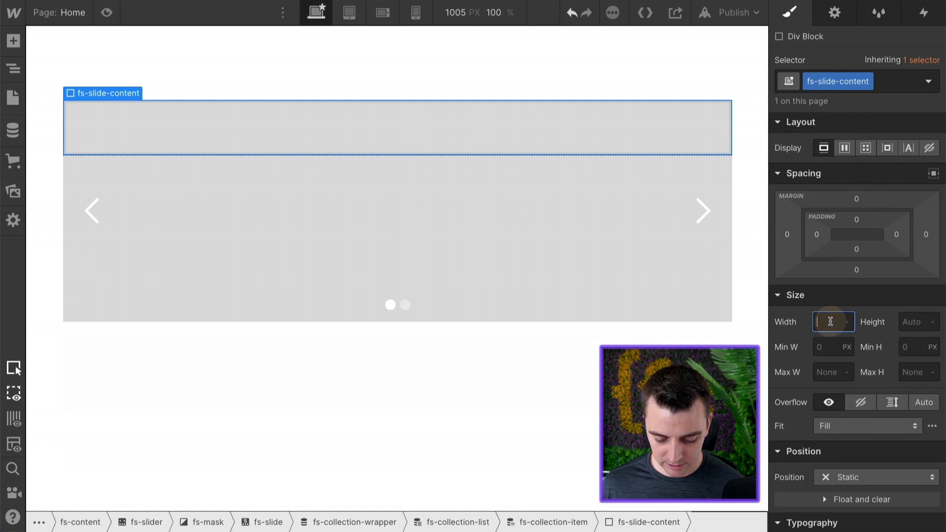
text(10)
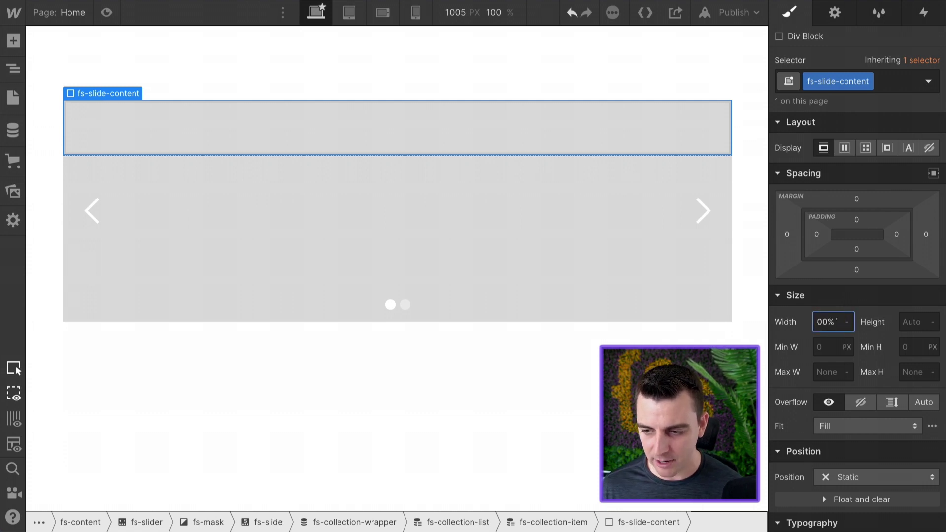
key(Tab)
text(100)
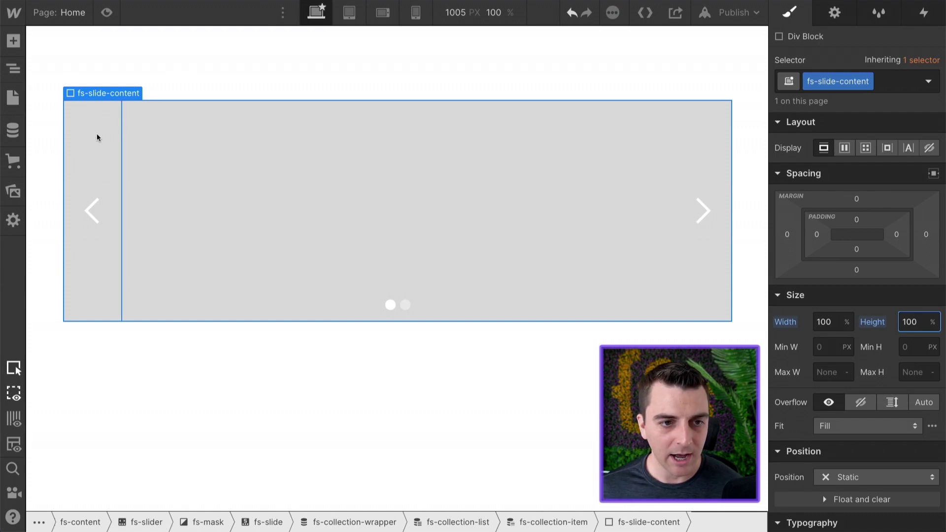
click(13, 69)
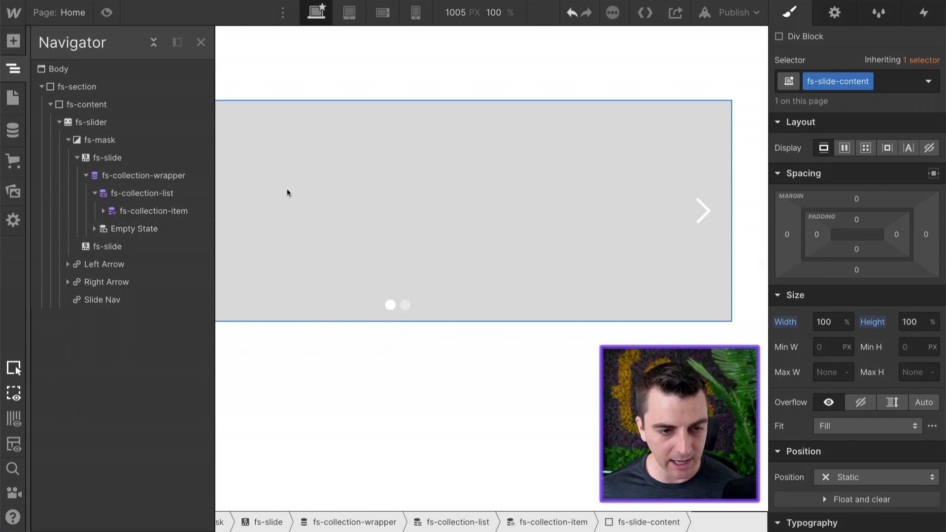
Add an image inside fs-slide-content bound to the collection's Image field.
click(103, 211)
click(125, 230)
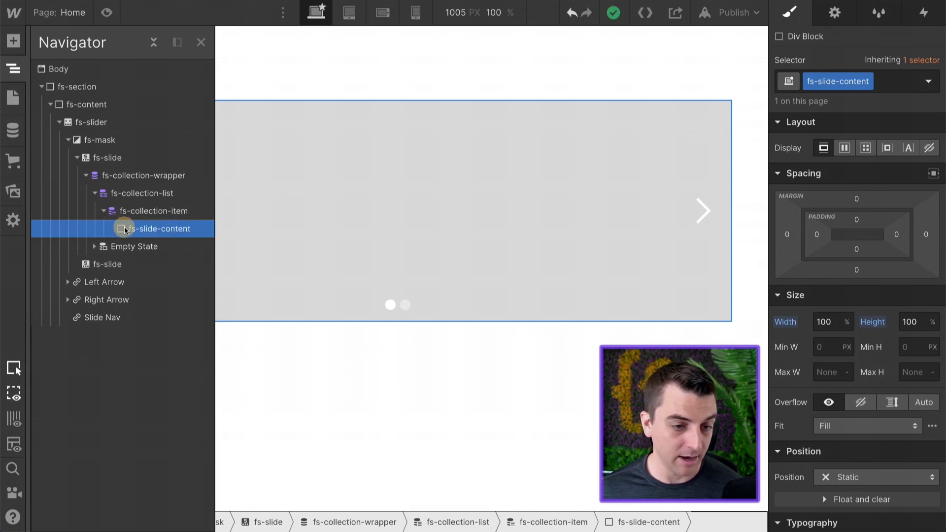
key(a)
scroll(83, 323, down, 5)
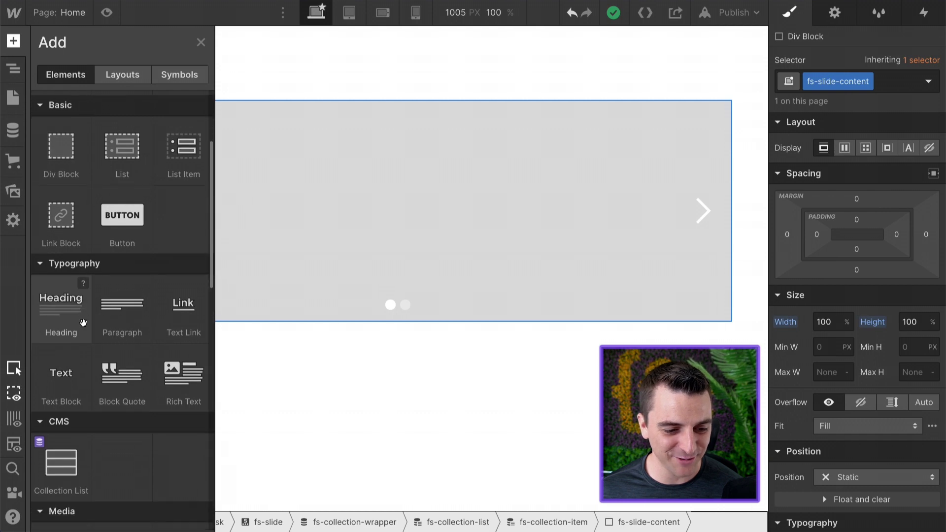
scroll(74, 340, down, 5)
click(63, 356)
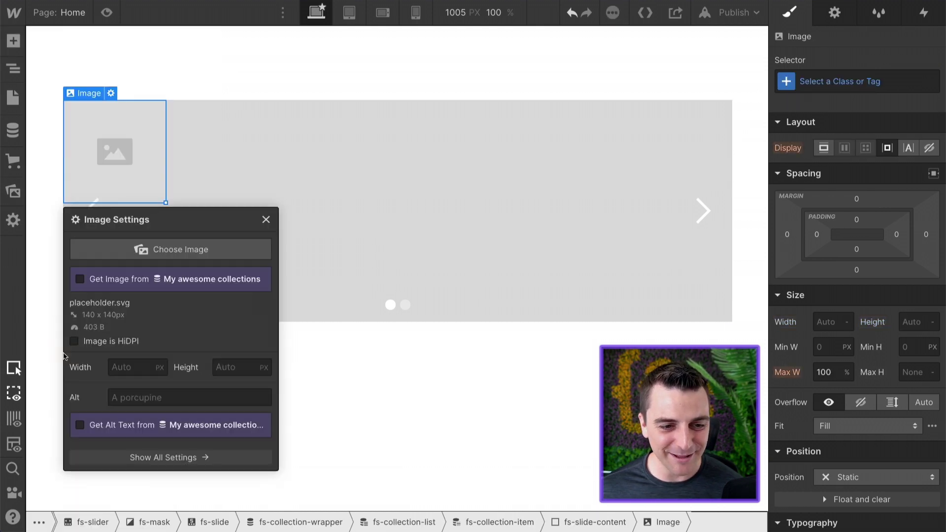
click(99, 277)
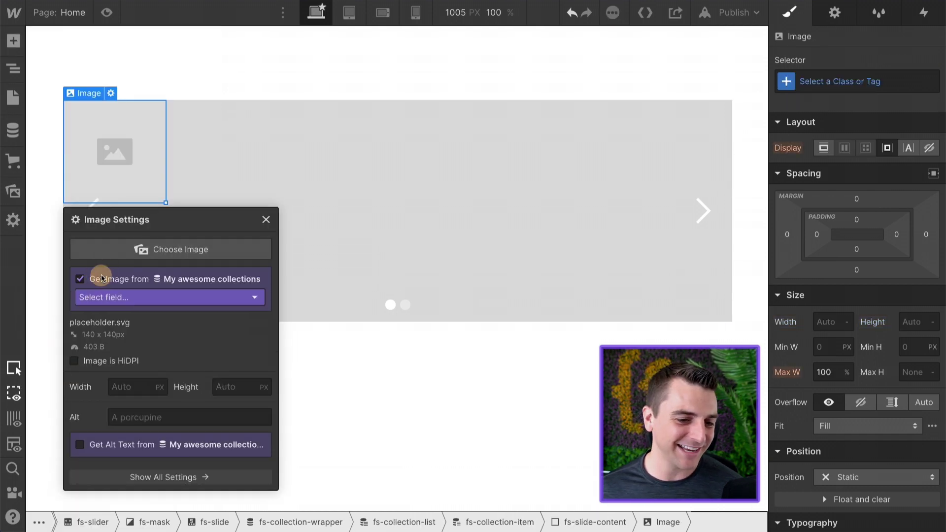
click(117, 302)
click(121, 323)
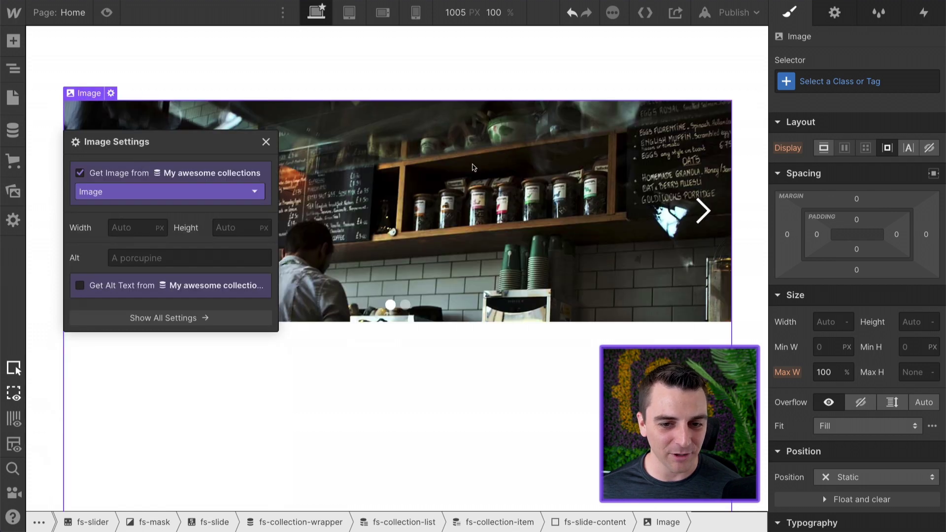
Give the image the class fs-image and a width of 300 px.
mouse_move(89, 92)
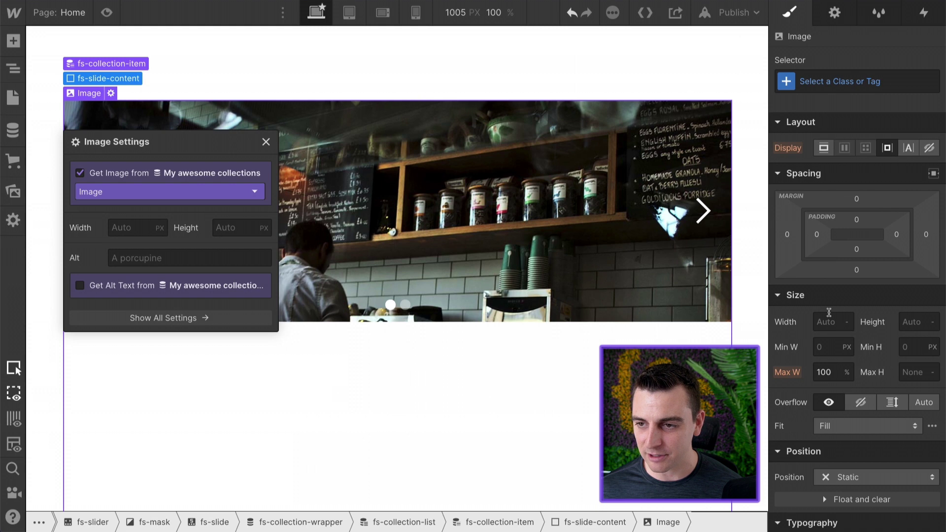
click(842, 81)
text(fs-)
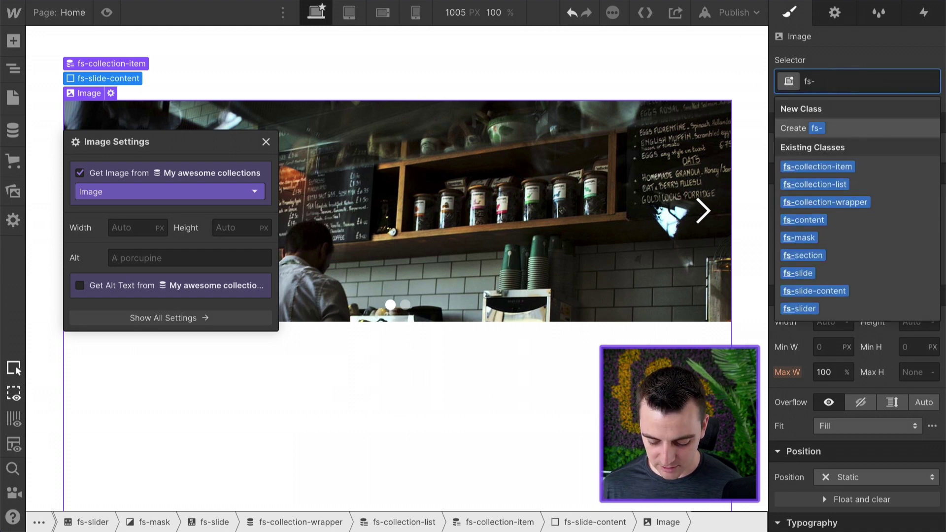
text(image)
key(Return)
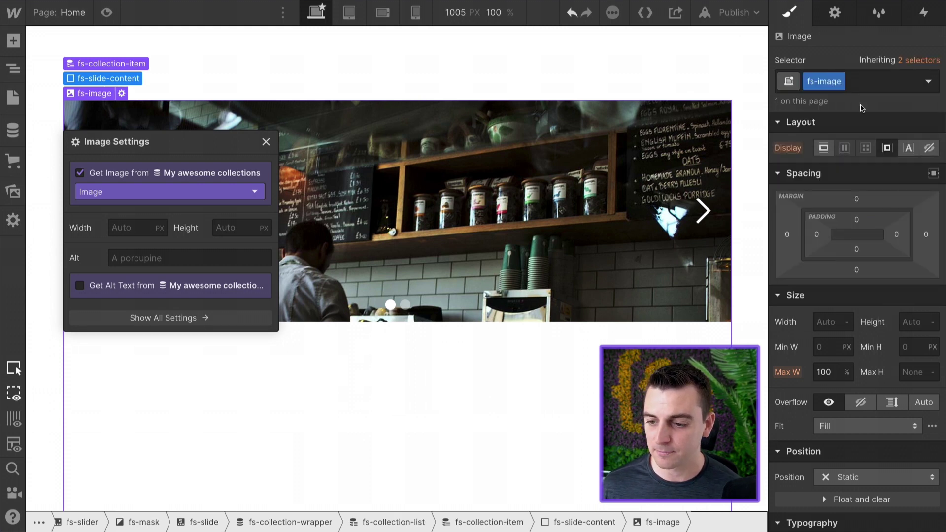
click(824, 318)
text(300)
key(Tab)
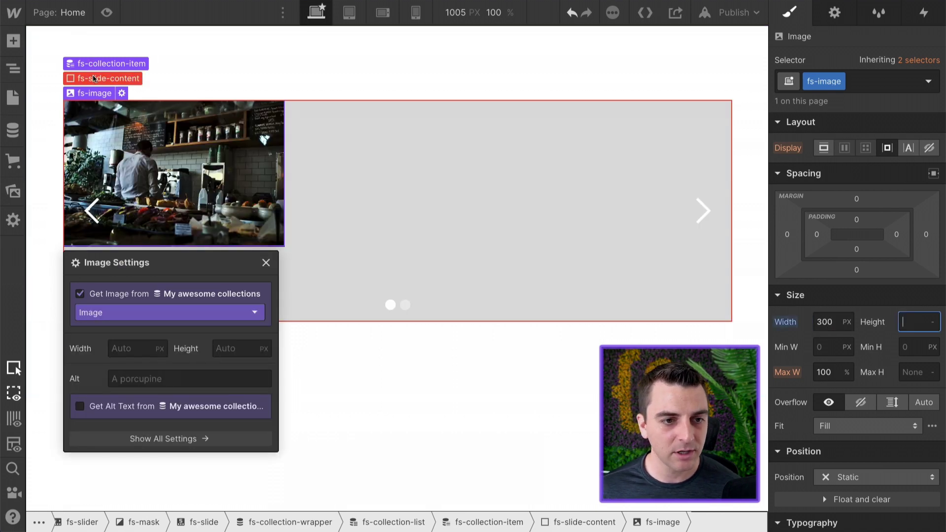
click(134, 131)
Add a div block below the image containing an H3 heading.
key(a)
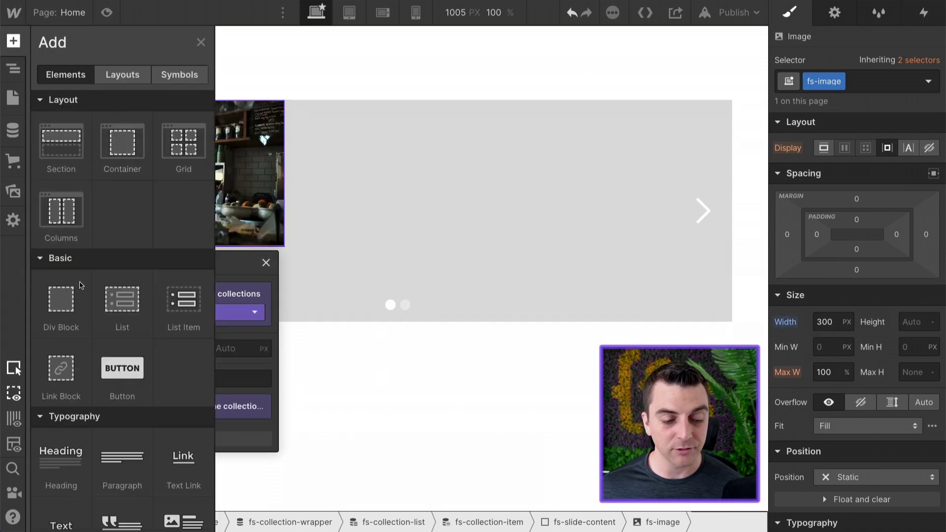
click(44, 318)
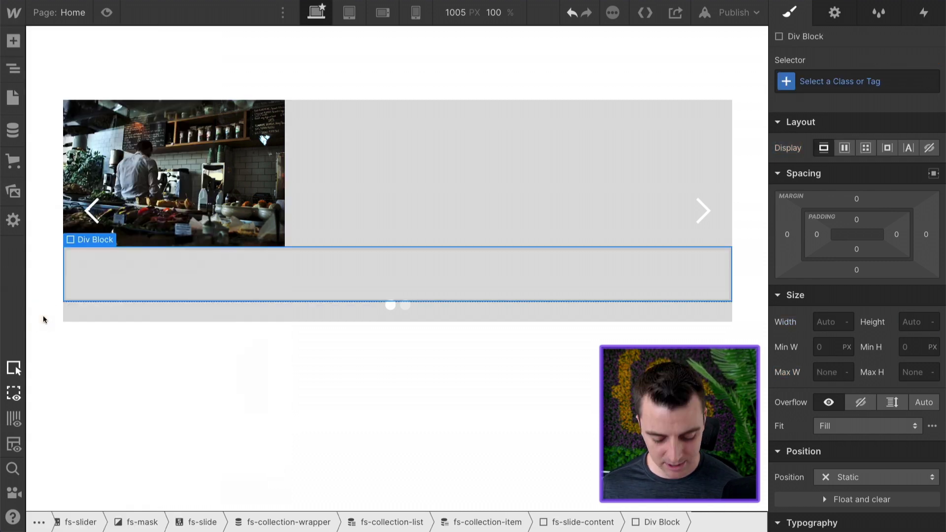
key(a)
scroll(62, 335, down, 1)
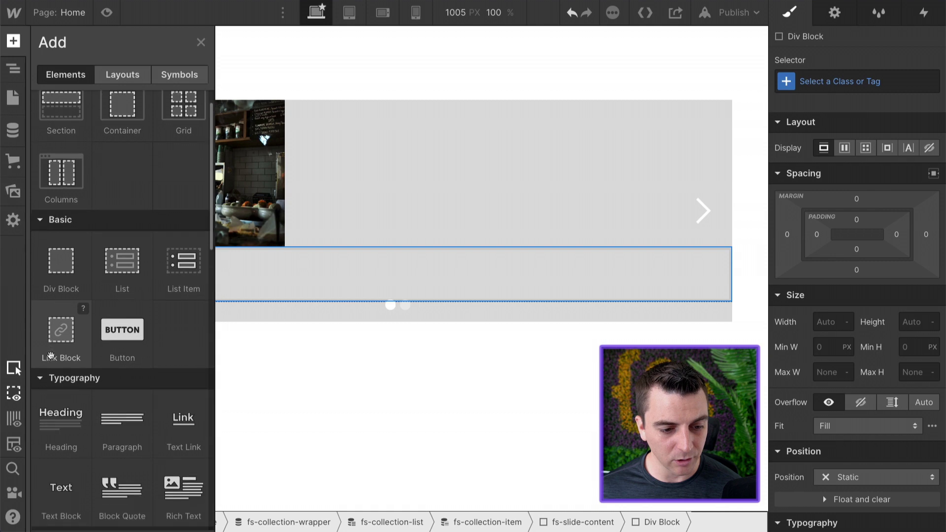
click(66, 418)
click(141, 330)
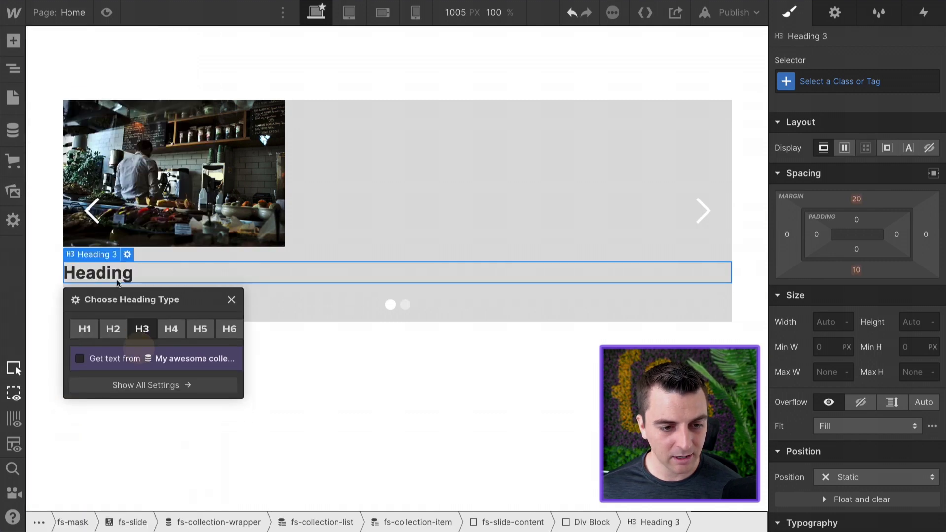
click(118, 274)
click(175, 274)
Add a paragraph under the heading, then a link block holding a text block.
key(a)
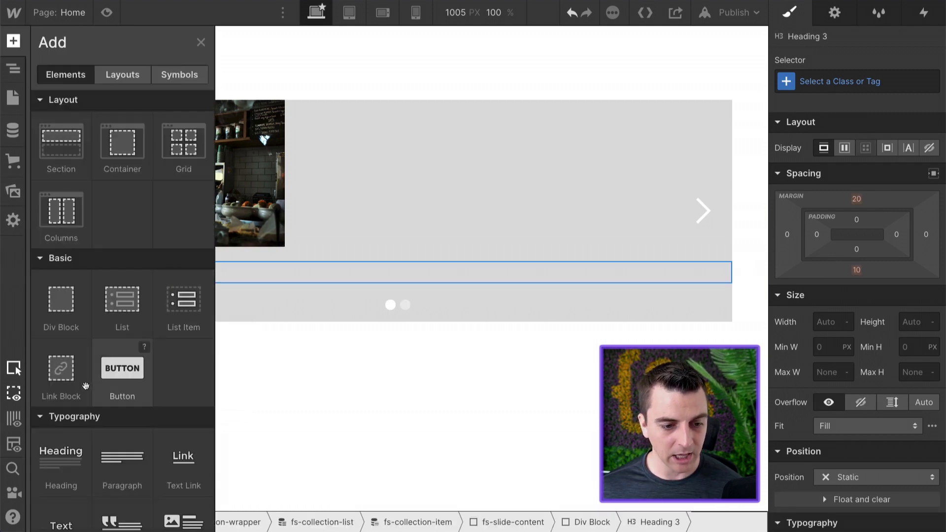
click(116, 466)
key(a)
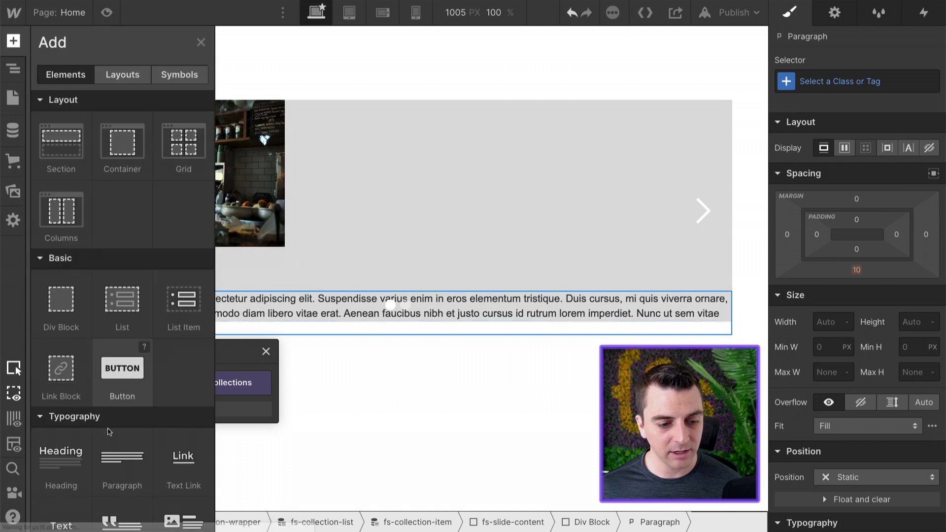
scroll(108, 513, down, 1)
scroll(108, 512, down, 2)
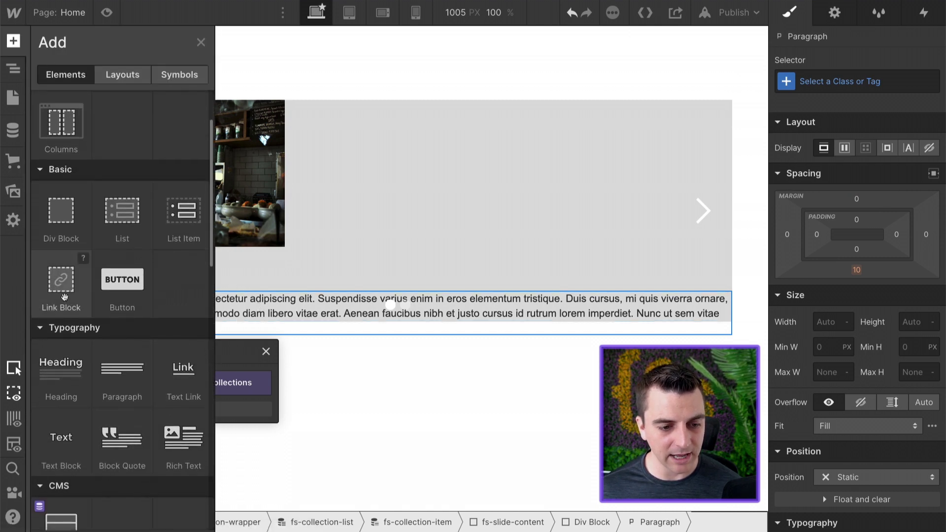
click(64, 296)
key(a)
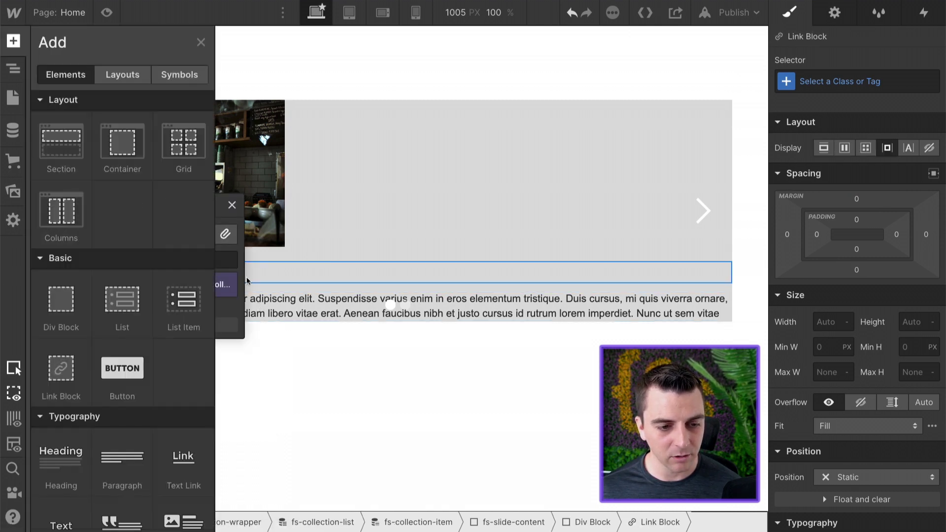
click(74, 507)
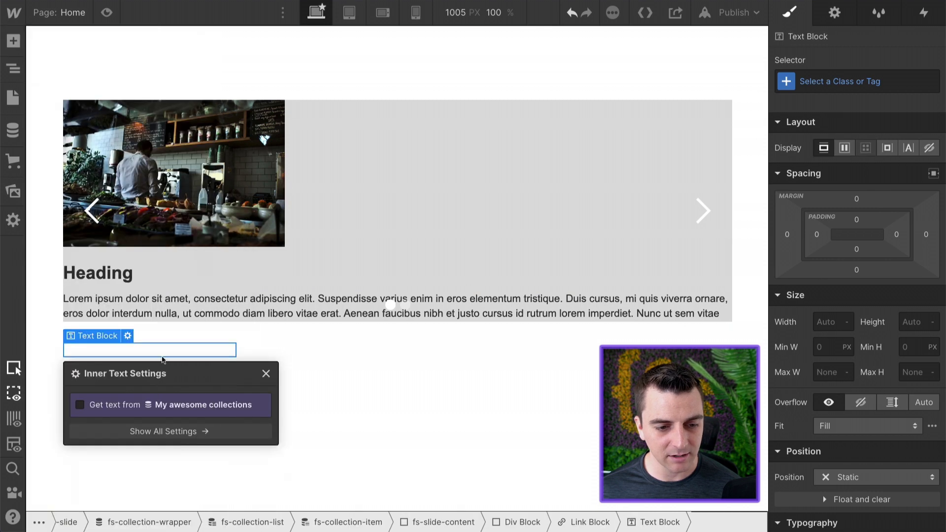
click(439, 256)
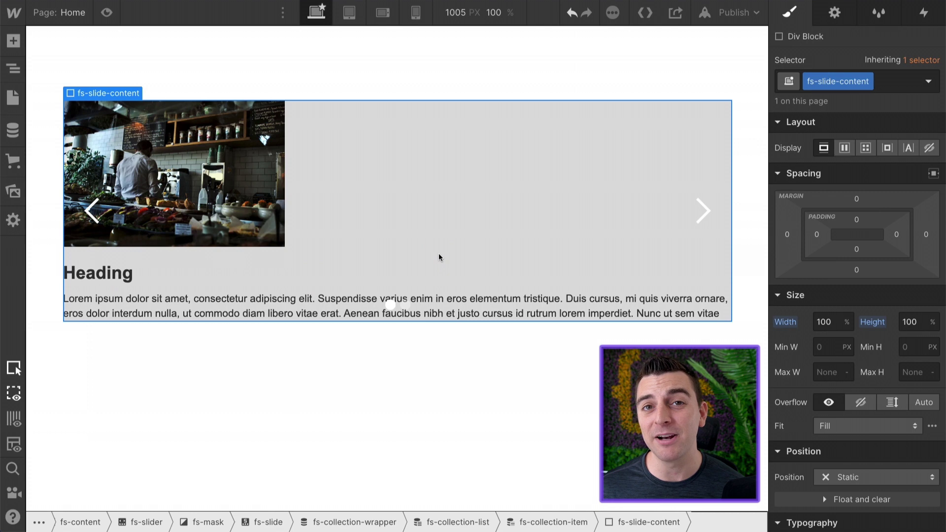
Make fs-slide-content a horizontal flex row with its items aligned to the top.
click(845, 148)
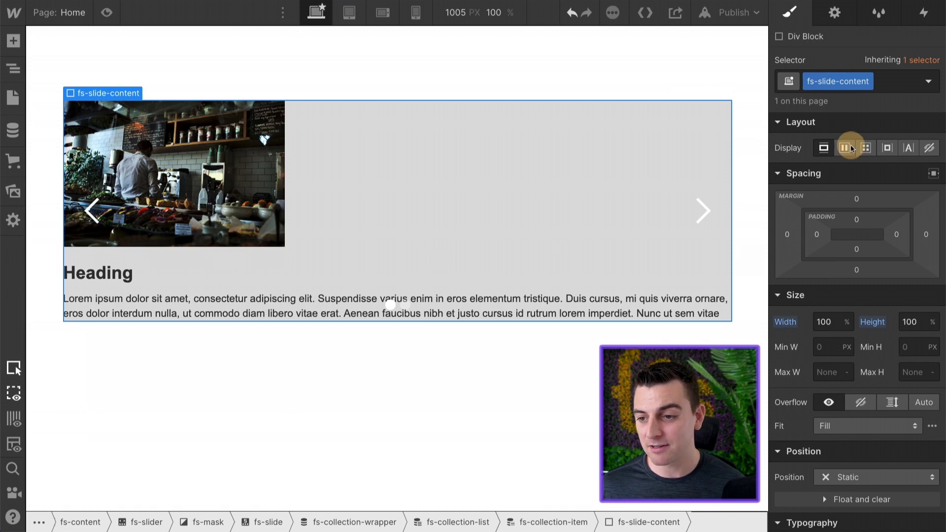
click(848, 178)
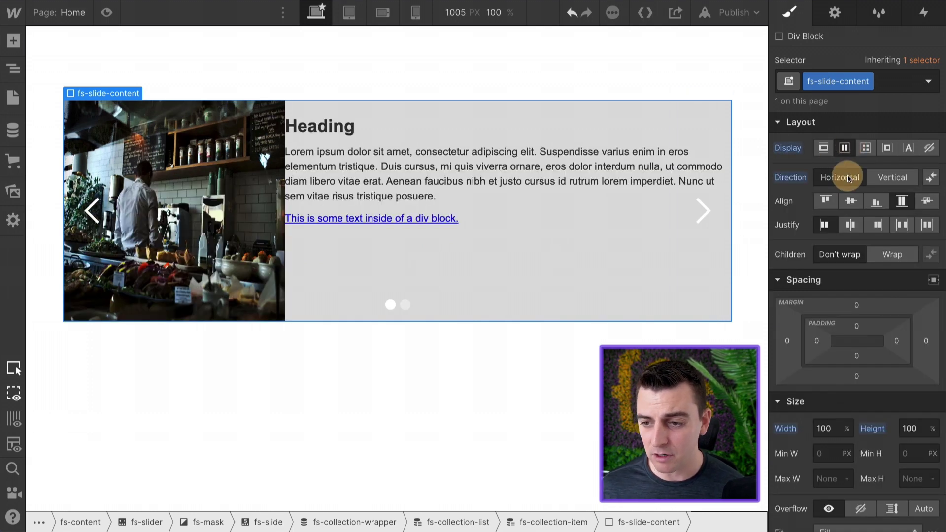
click(825, 202)
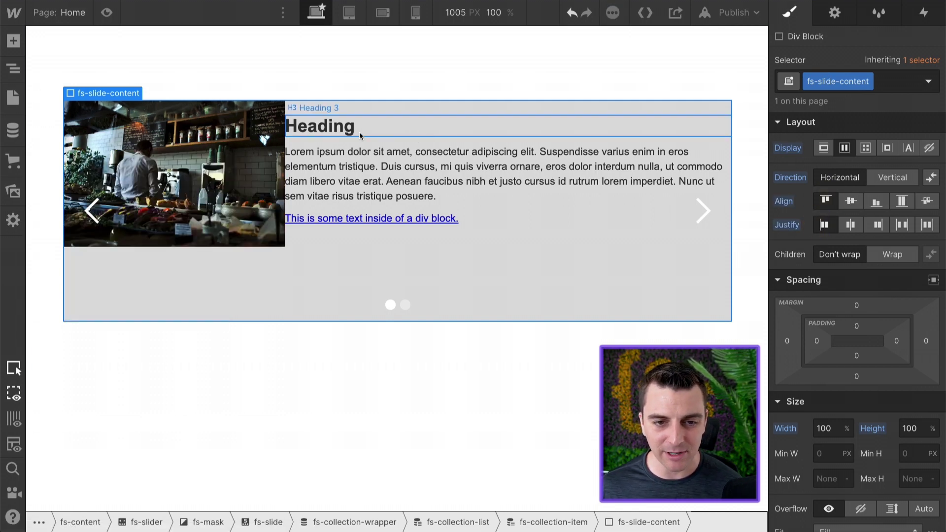
Give fs-image a 50 px right margin.
click(245, 135)
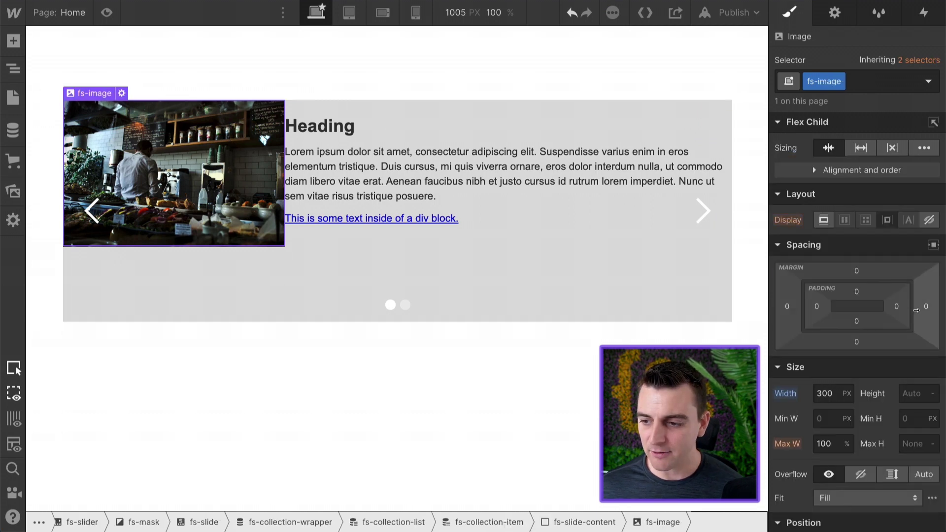
click(926, 310)
text(50)
key(Return)
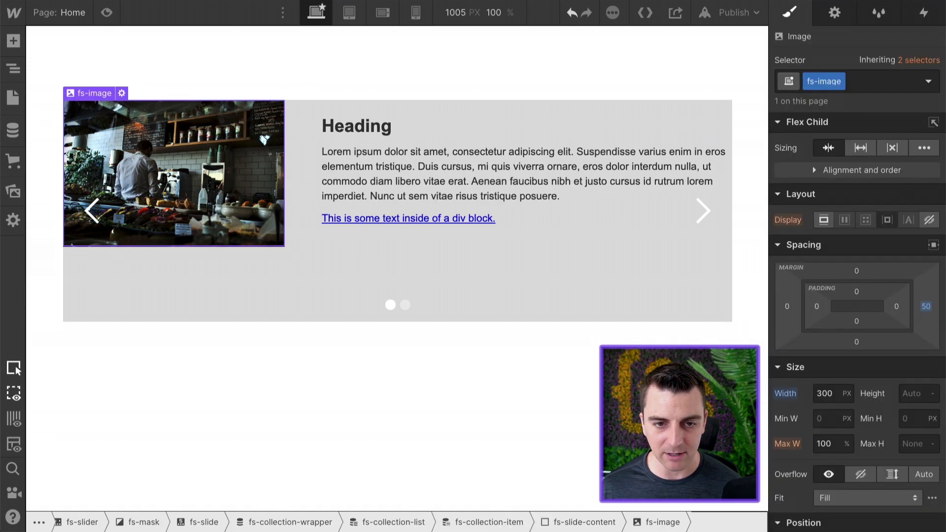
click(377, 128)
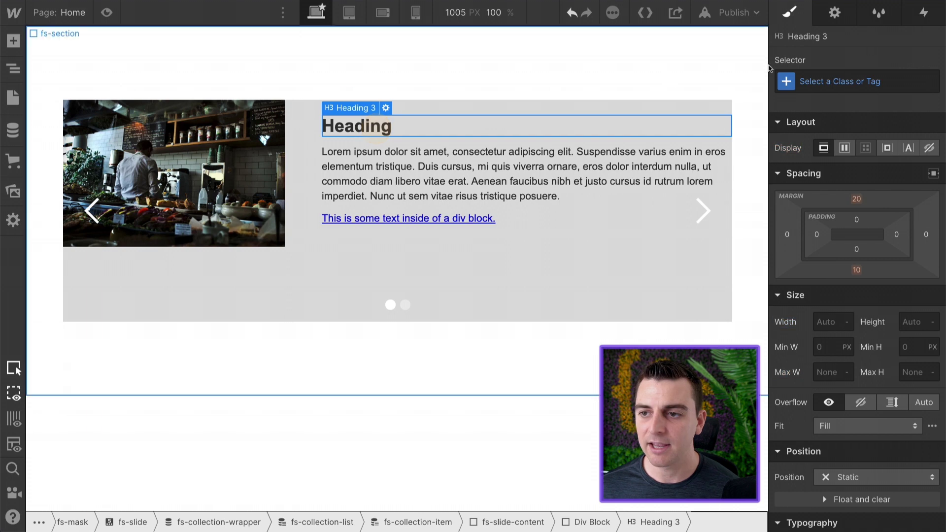
Bind the H3 heading to the Name field and the paragraph to the Description field.
click(838, 16)
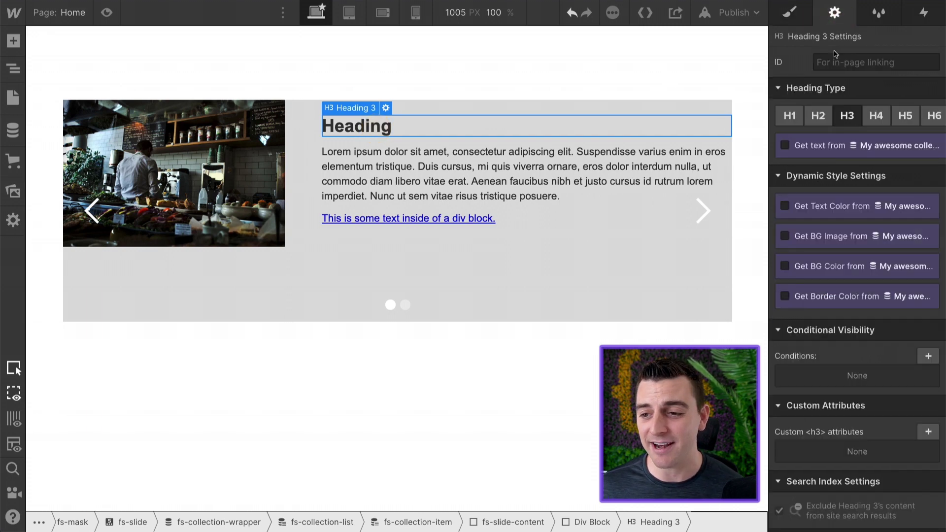
click(822, 148)
click(867, 165)
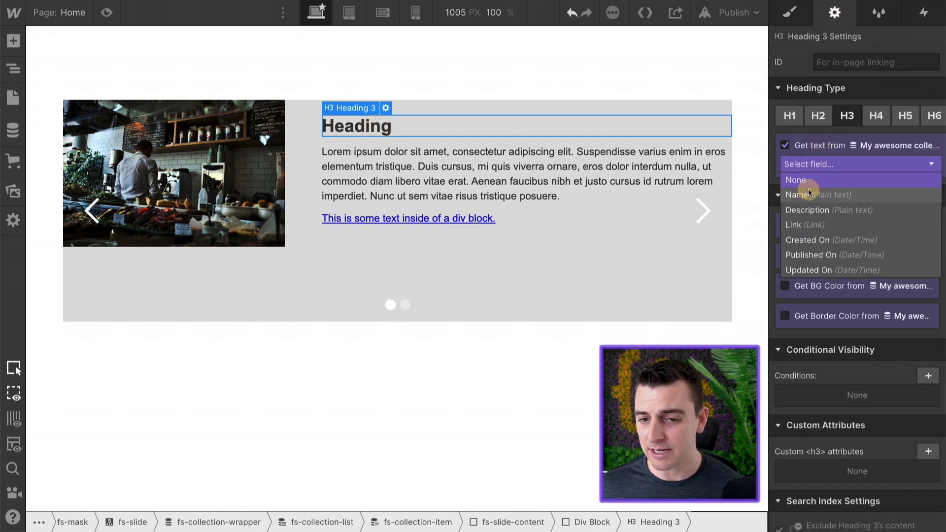
click(829, 185)
click(437, 149)
click(827, 125)
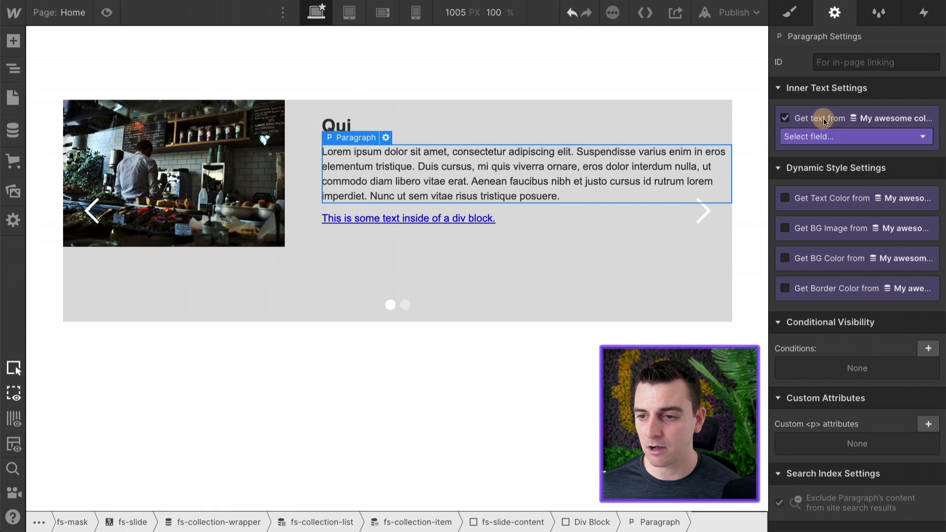
click(818, 136)
click(828, 181)
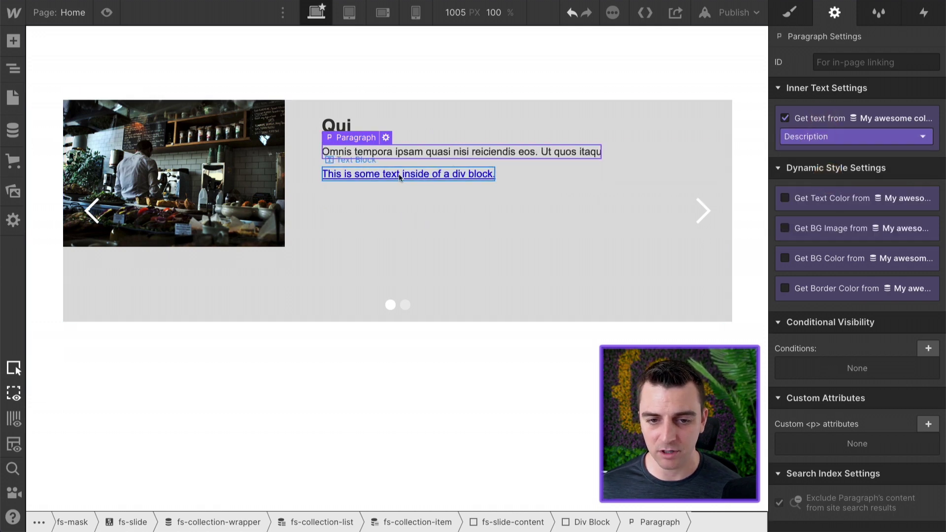
Change the link text to 'Learn More Now' and take its URL from the Link field.
click(392, 172)
double_click(393, 172)
key(ctrl+a)
text(L)
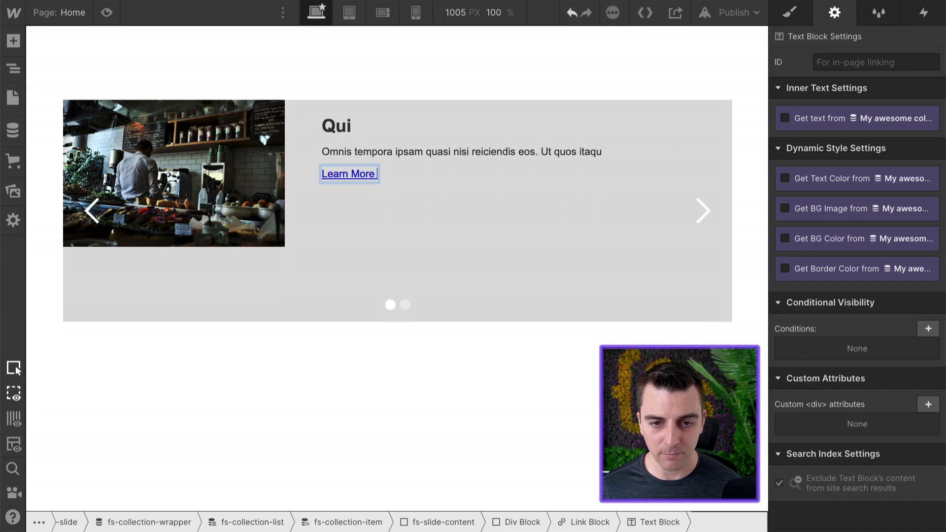
text(earn More Now)
click(438, 186)
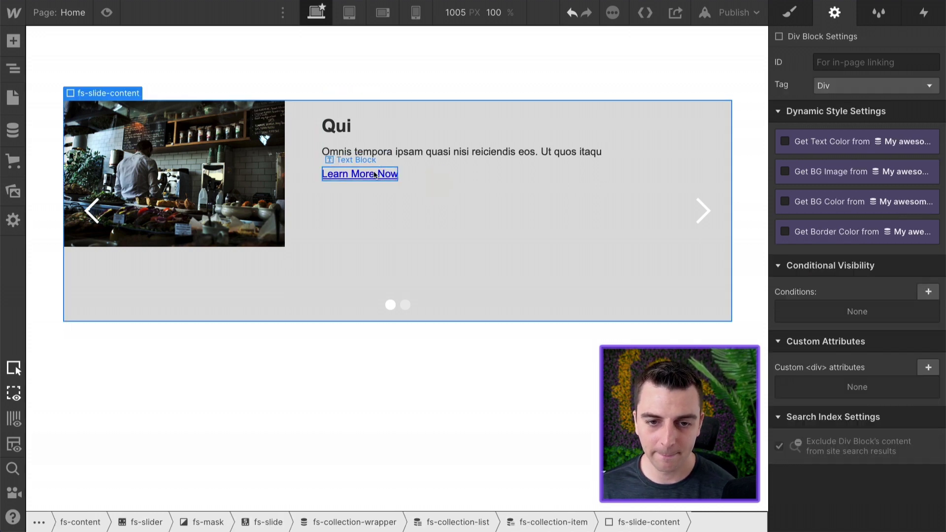
click(360, 173)
click(807, 166)
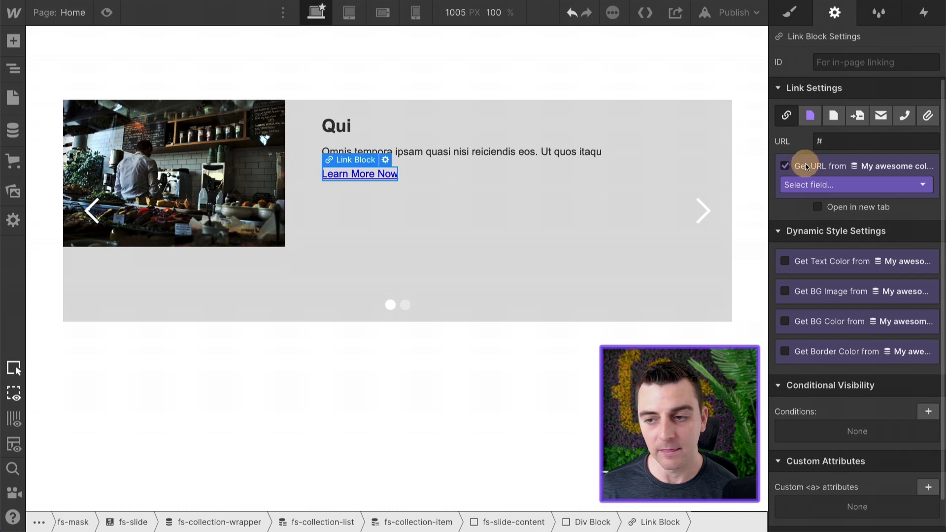
click(809, 184)
click(818, 213)
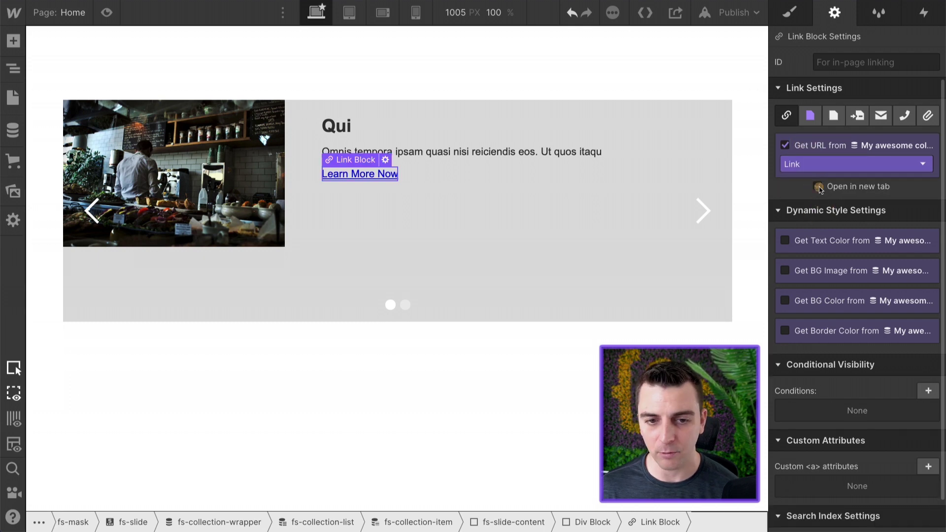
click(443, 151)
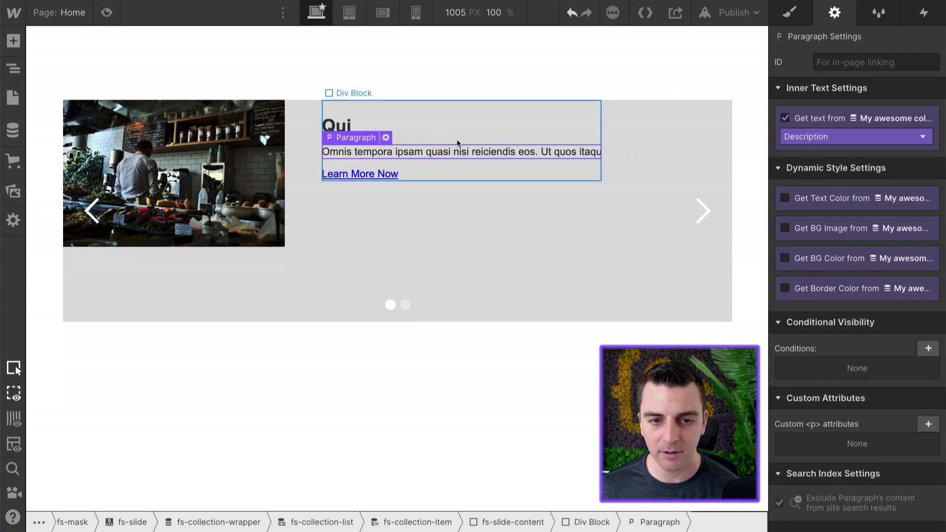
click(306, 157)
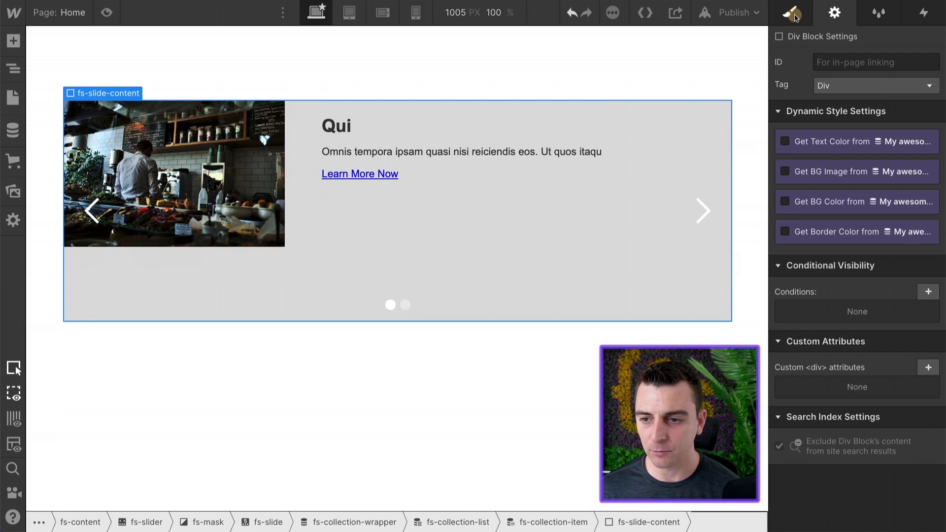
Centre fs-slide-content both ways, pad it 75 px left/right and 40 px bottom, then preview.
click(793, 13)
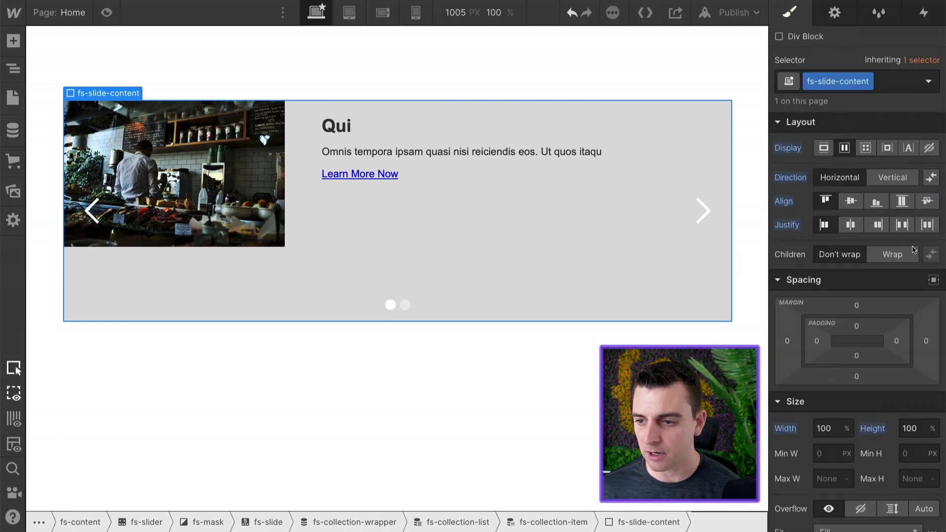
click(852, 225)
click(850, 202)
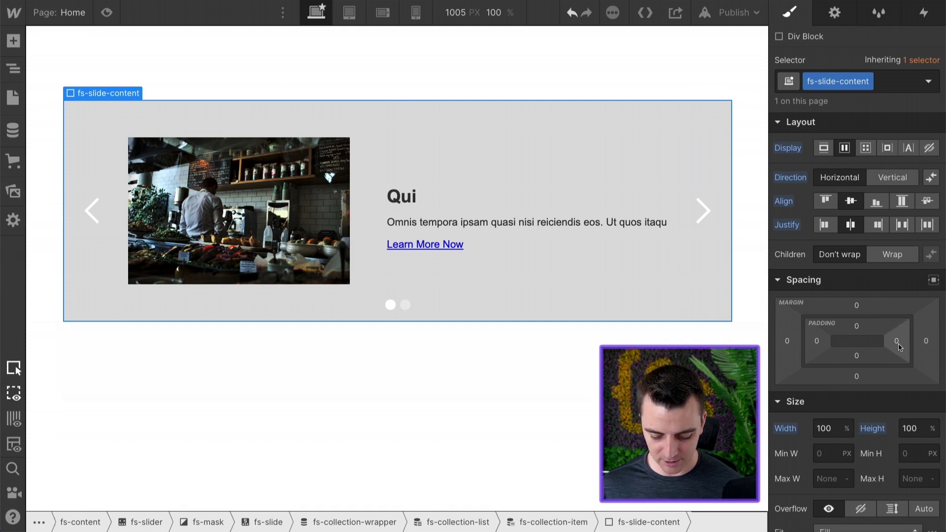
drag(899, 346, 840, 342)
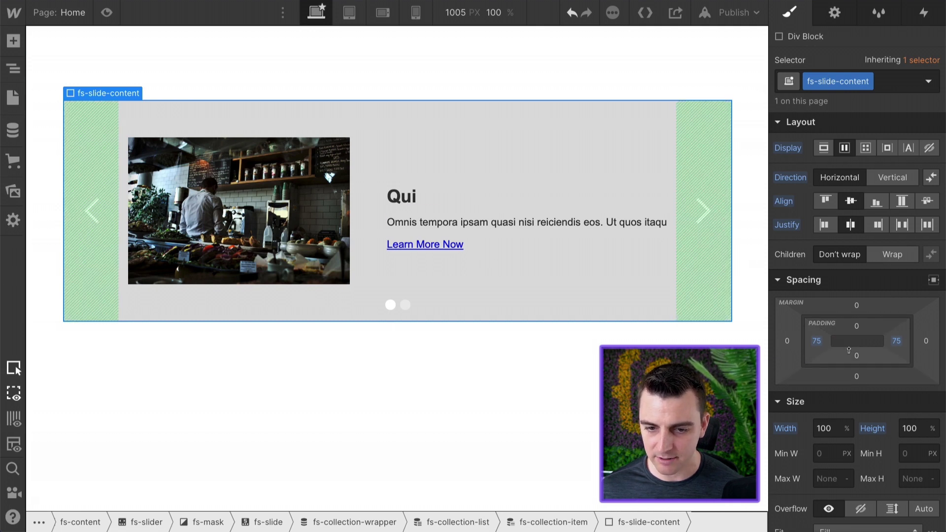
drag(852, 355, 854, 326)
click(528, 352)
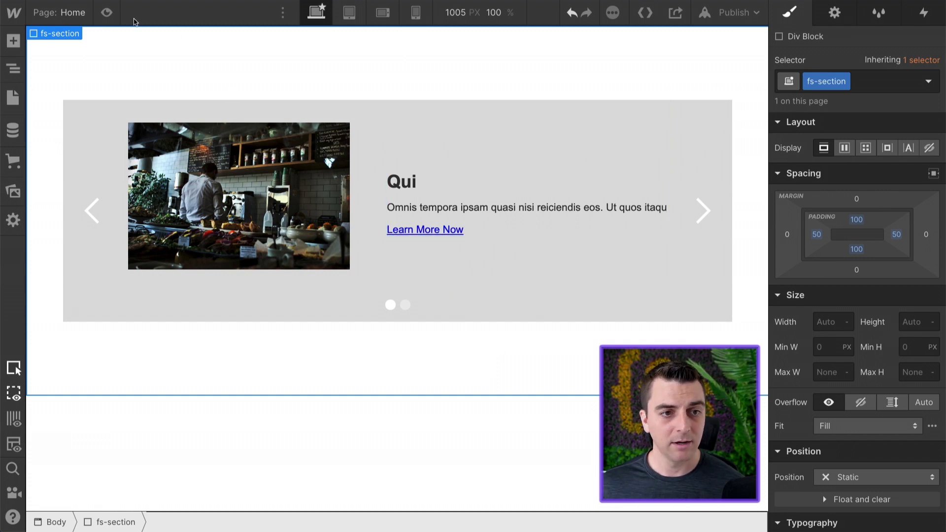
click(107, 12)
click(804, 189)
click(804, 189)
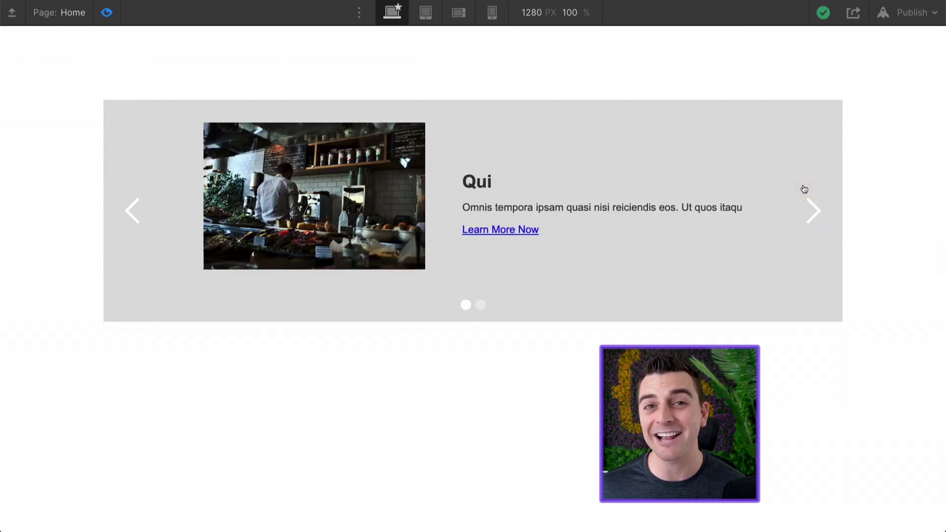
click(806, 191)
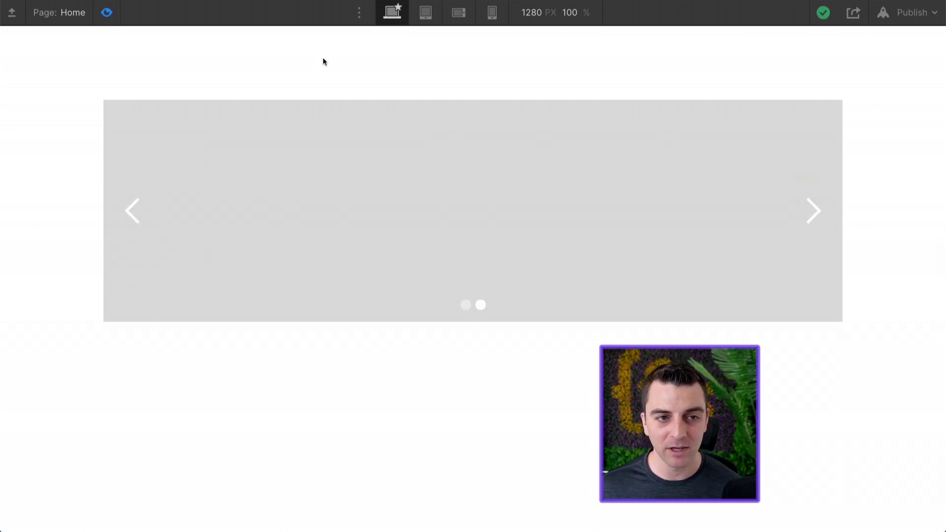
click(101, 14)
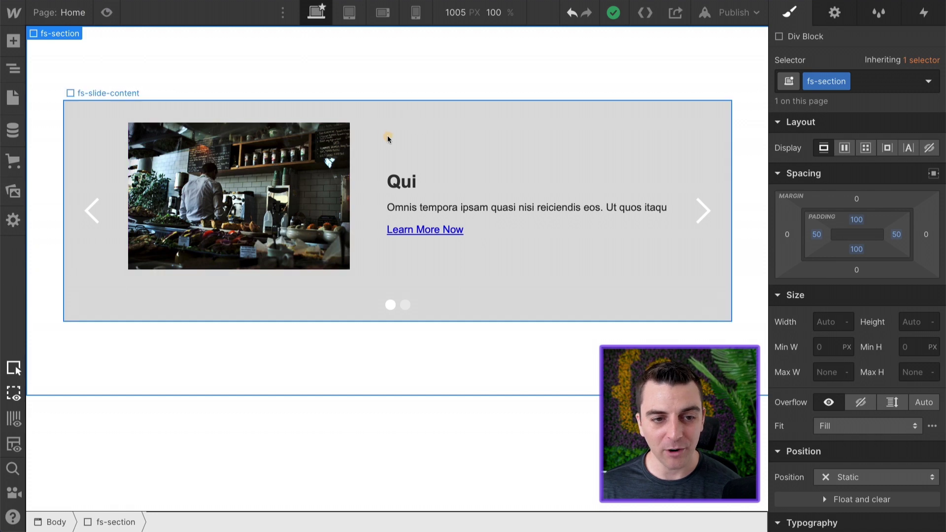
click(388, 137)
Place a copy of fs-collection-wrapper inside the second fs-slide using the Navigator.
click(14, 68)
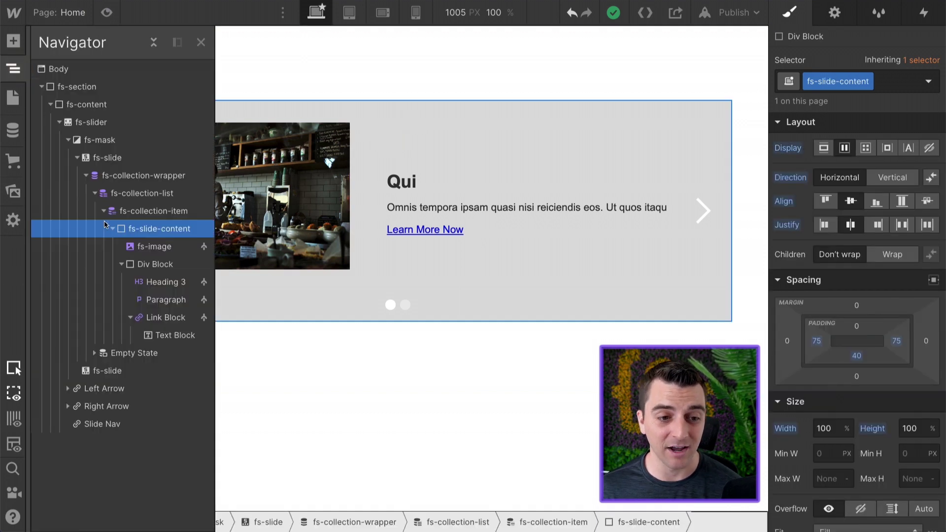
click(86, 176)
click(128, 178)
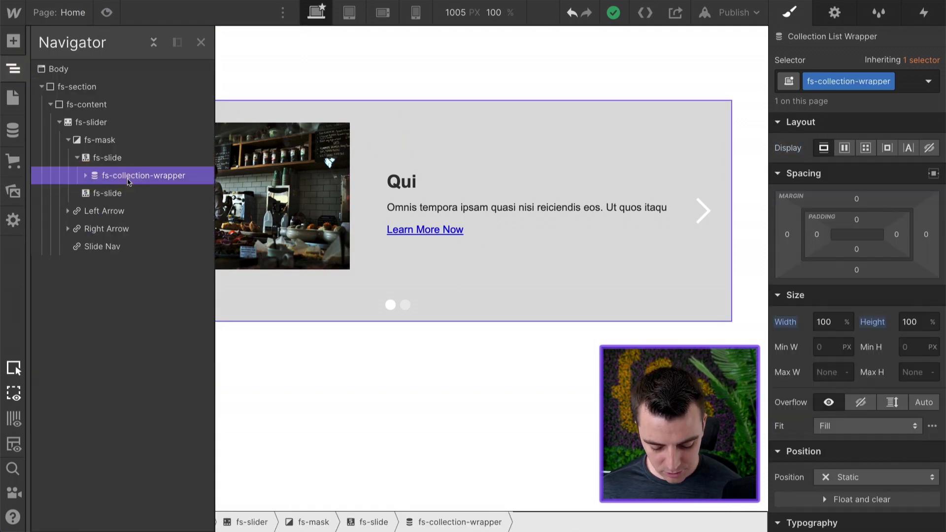
click(104, 195)
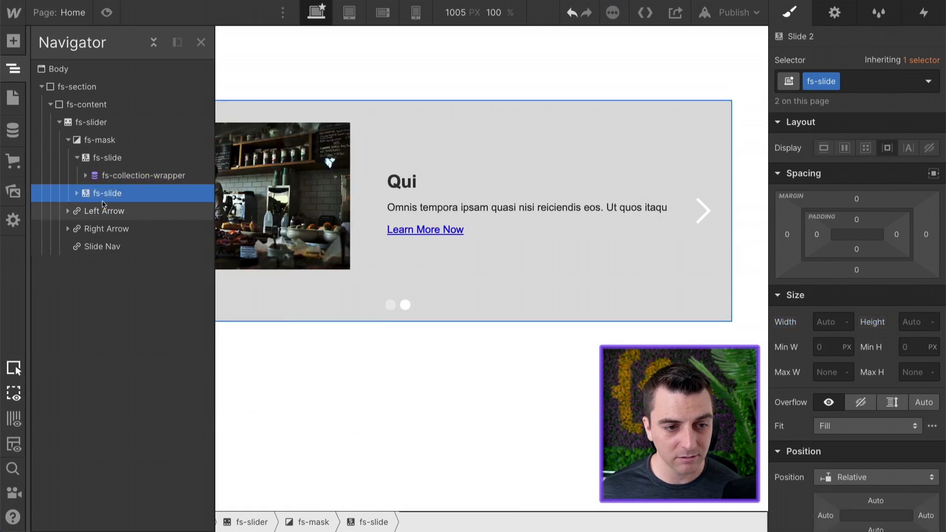
click(74, 194)
click(113, 209)
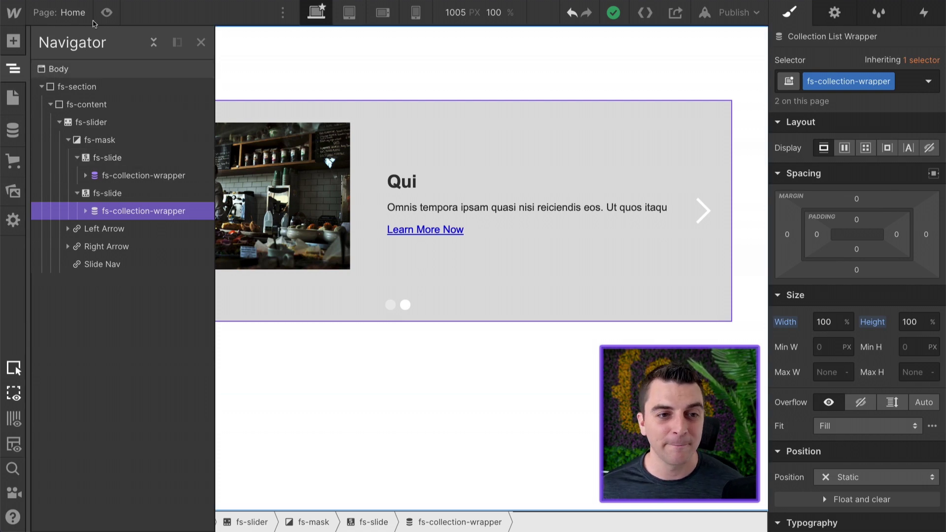
Preview the page, step through the slides with the slider arrow, then exit preview.
click(106, 13)
click(827, 210)
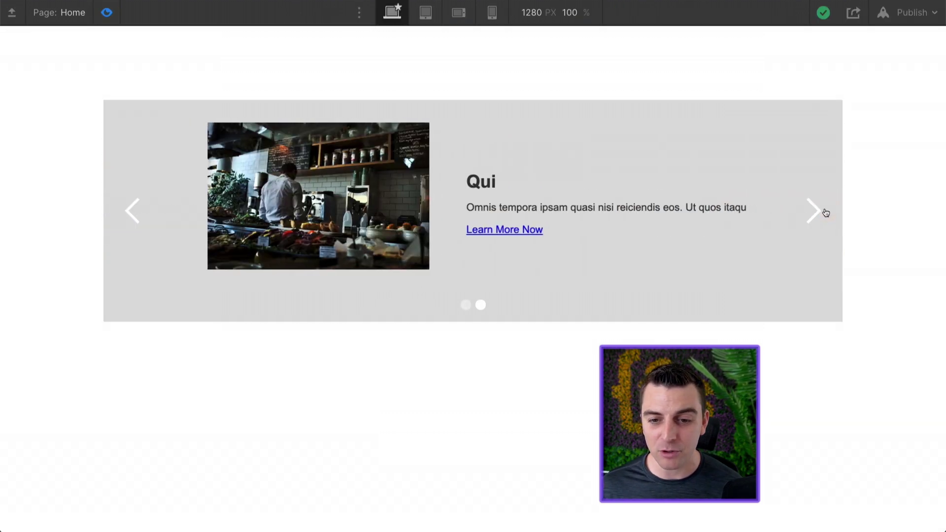
click(826, 212)
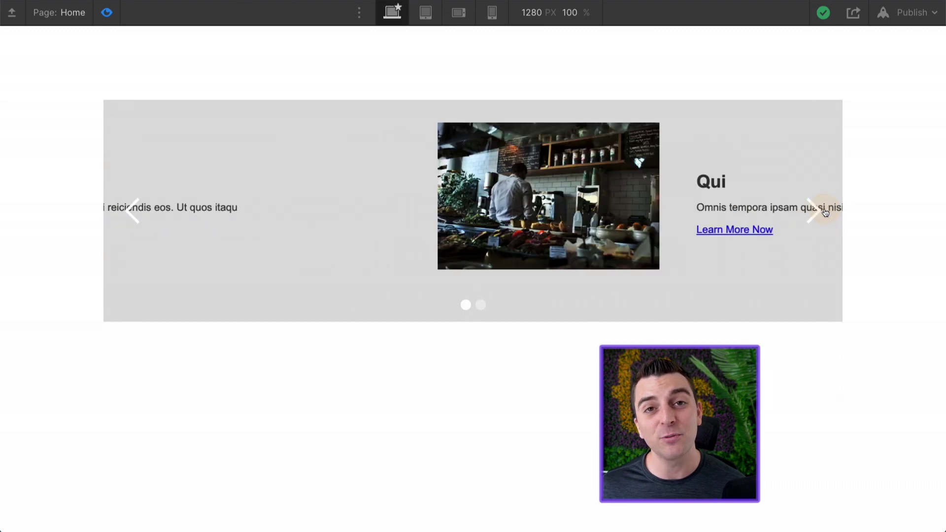
click(826, 212)
click(826, 212)
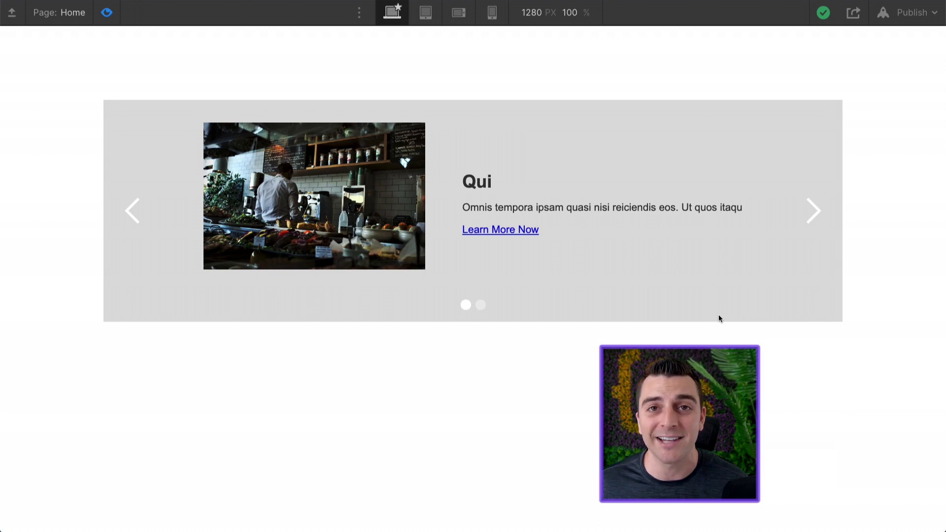
click(809, 204)
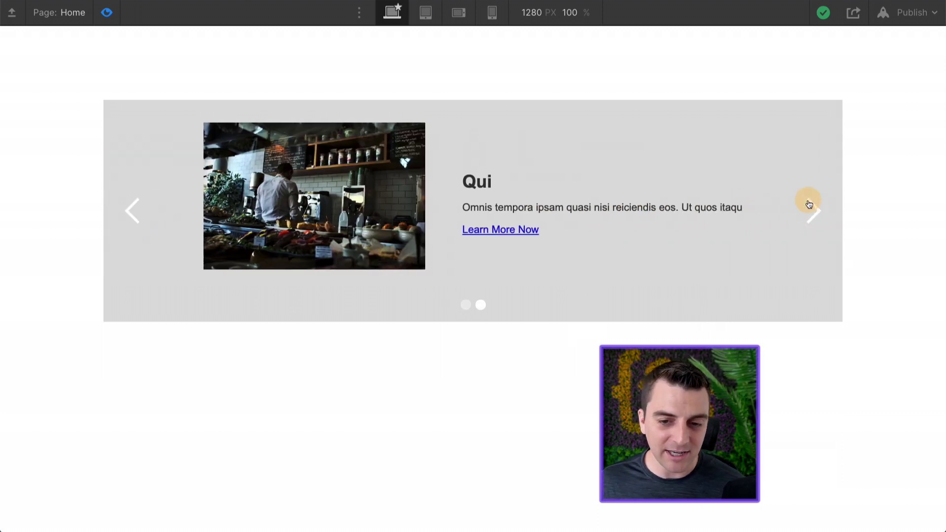
click(107, 12)
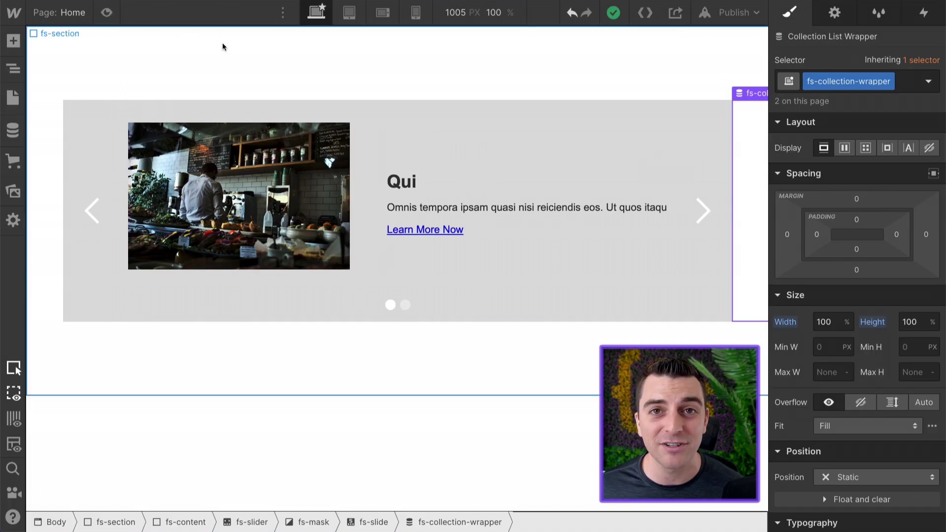
Give the Learn More Now link block the class fs-link.
click(478, 219)
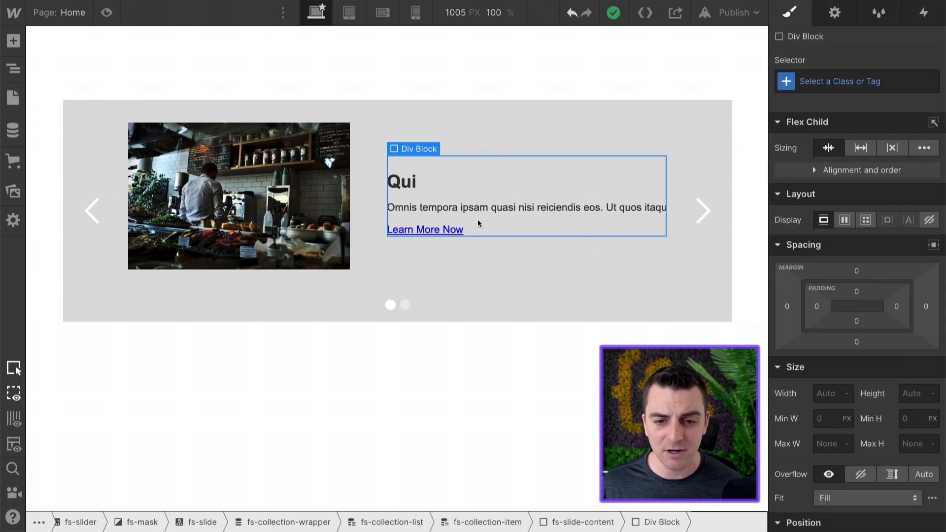
click(457, 230)
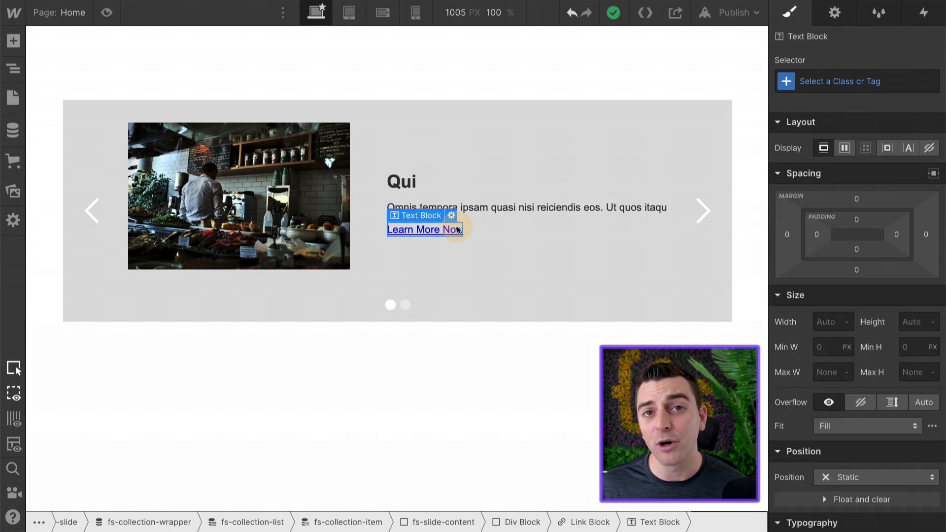
click(458, 230)
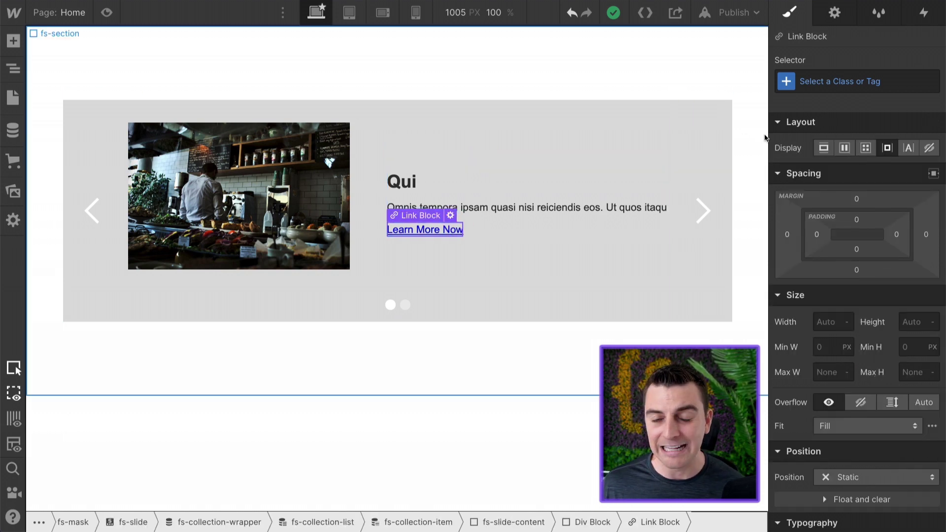
click(842, 80)
text(fs-link)
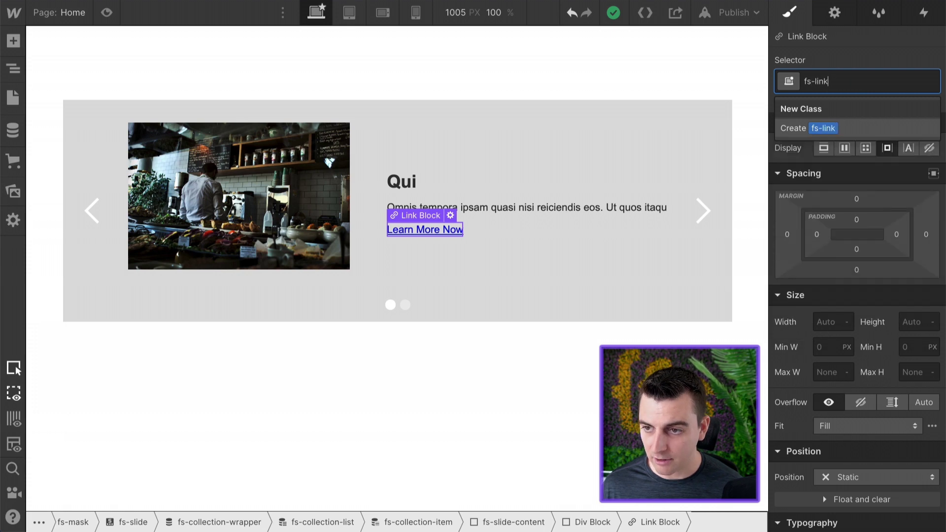
key(Return)
Set the fs-link hover state text colour to #12ffbc.
click(931, 82)
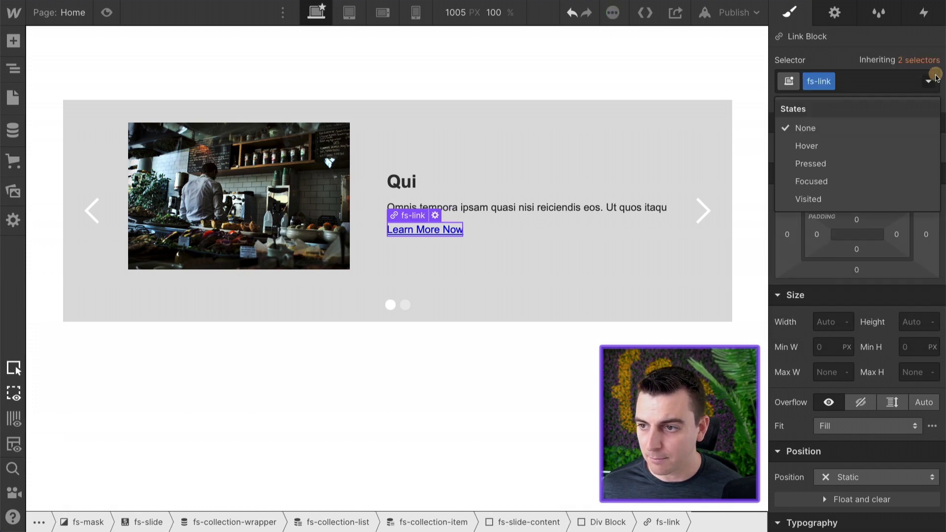
click(838, 144)
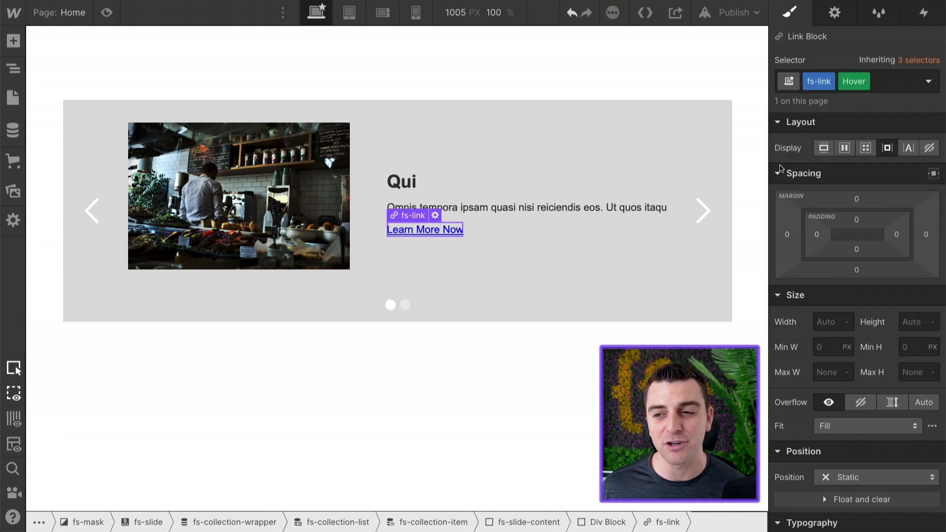
scroll(818, 246, down, 5)
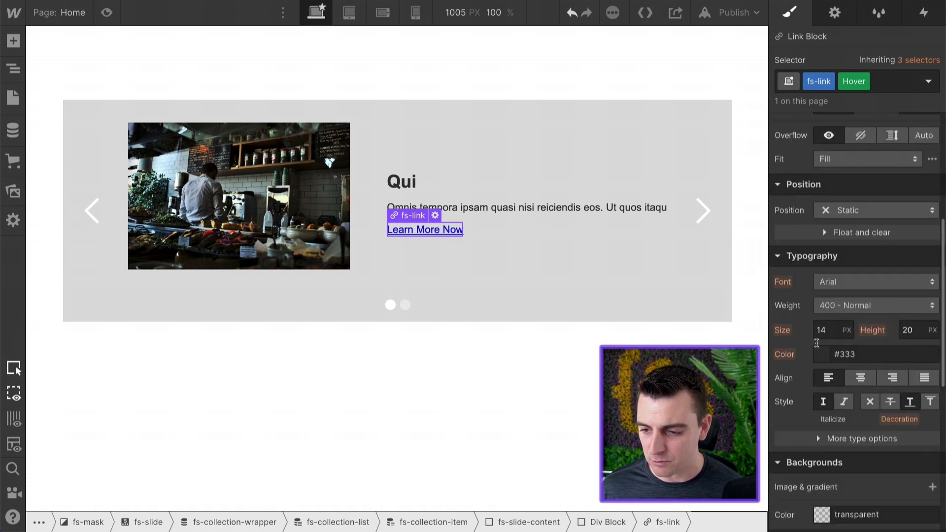
click(819, 352)
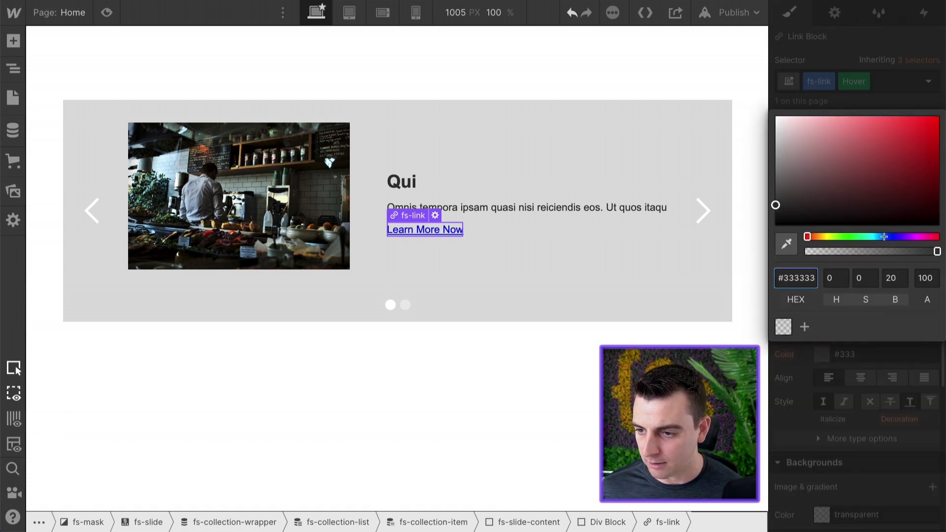
click(866, 237)
drag(879, 200, 929, 74)
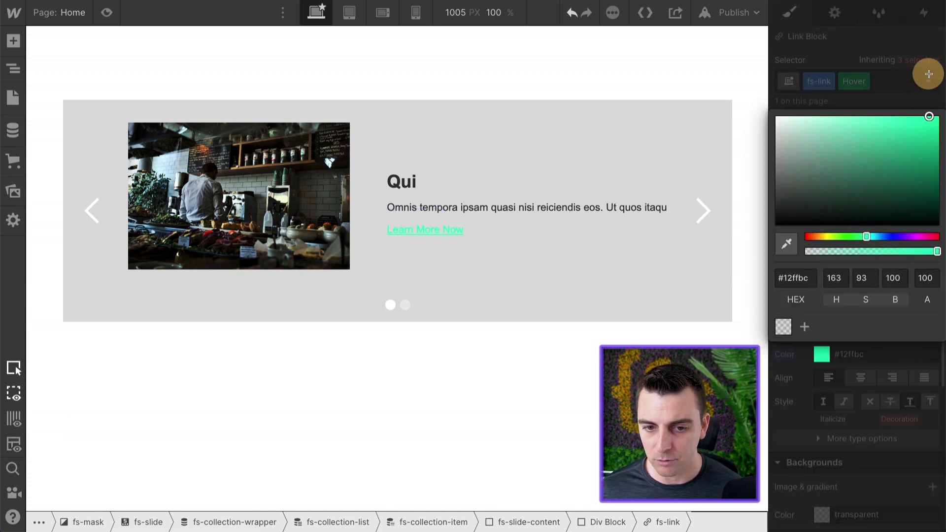
click(906, 78)
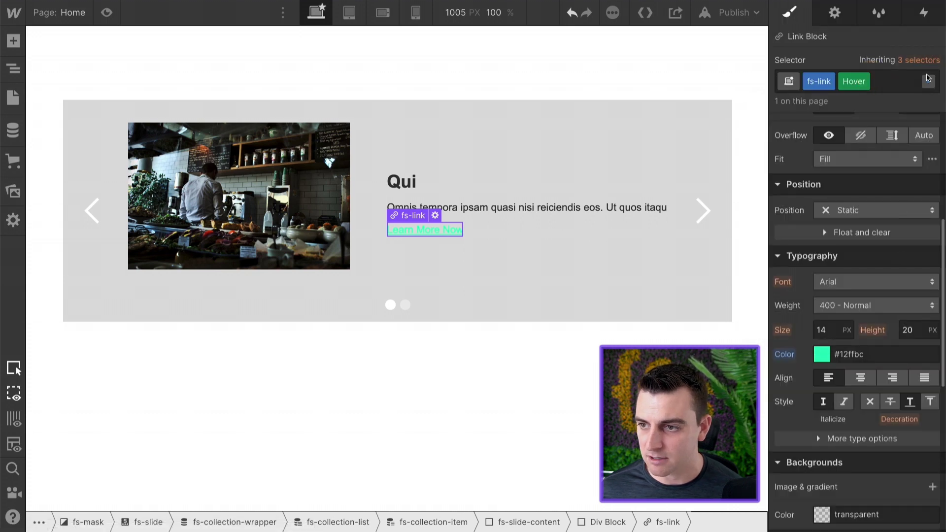
Add a 200 ms font colour transition to fs-link's default state.
click(928, 81)
click(806, 128)
scroll(911, 450, down, 8)
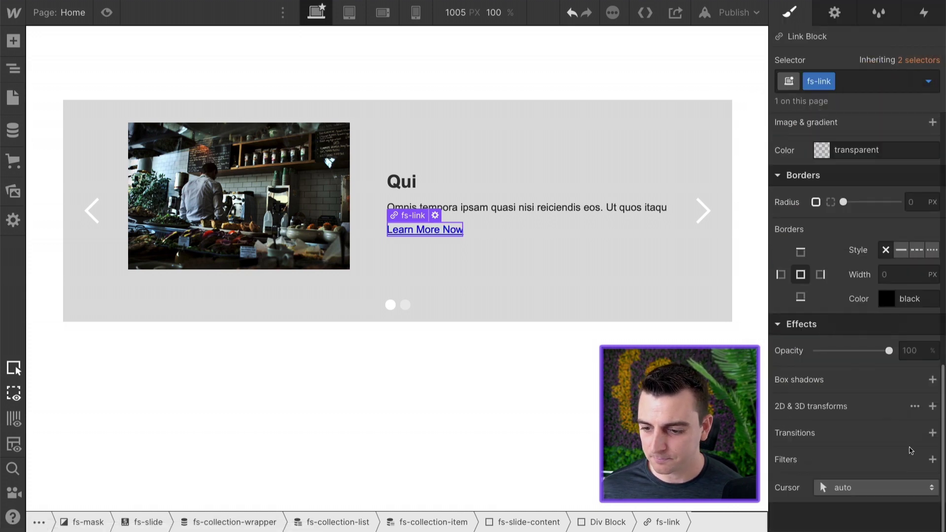
click(932, 432)
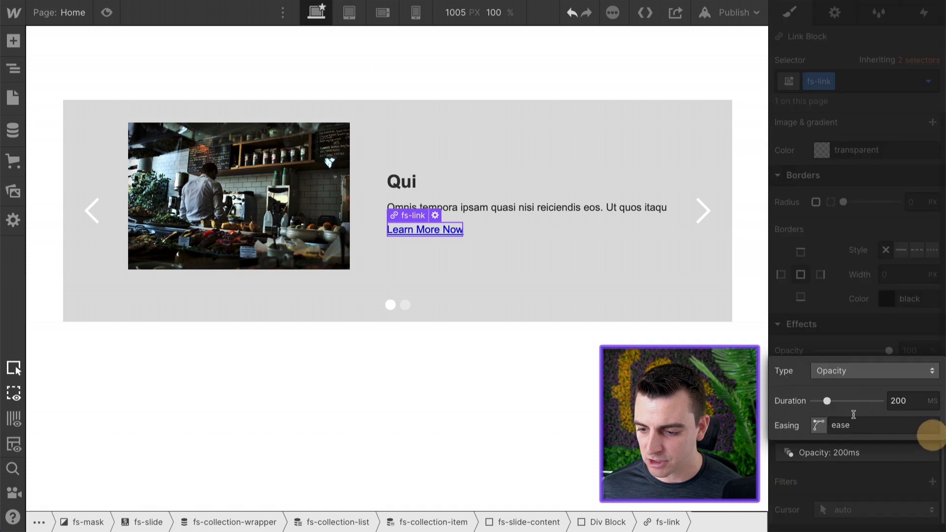
click(837, 378)
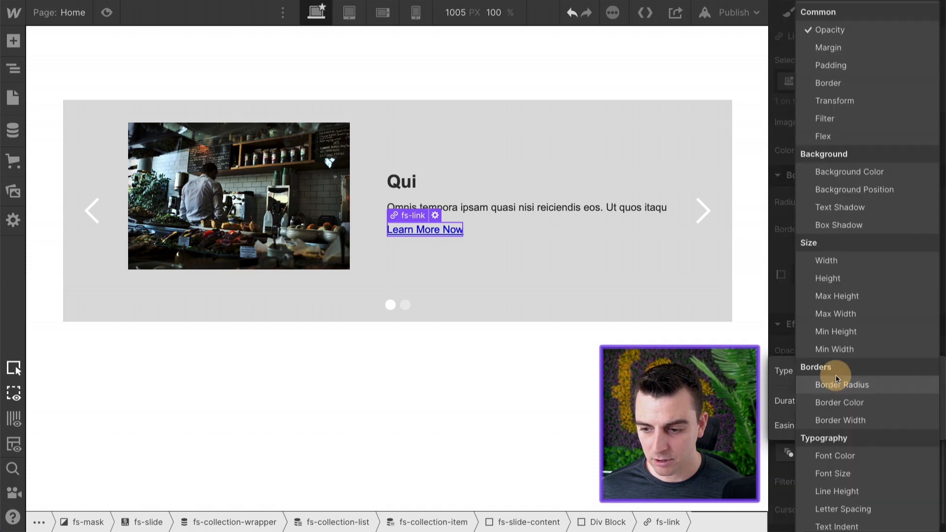
click(842, 454)
click(491, 184)
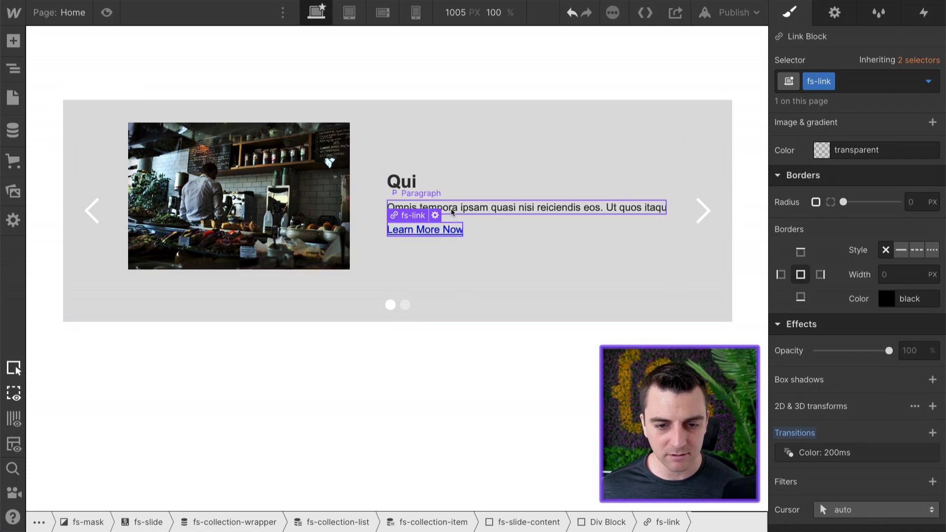
In the Navigator, expand the second slide's collection wrapper, list and item.
click(501, 198)
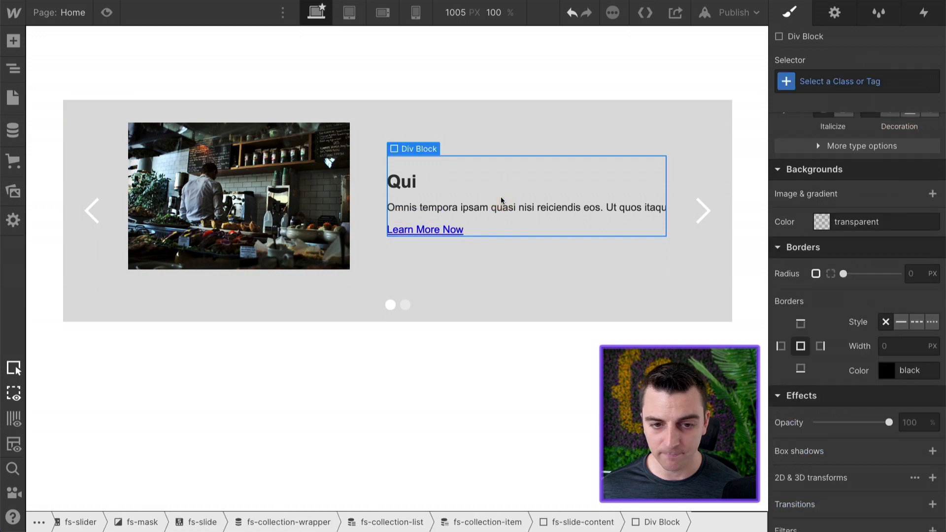
click(13, 97)
click(13, 69)
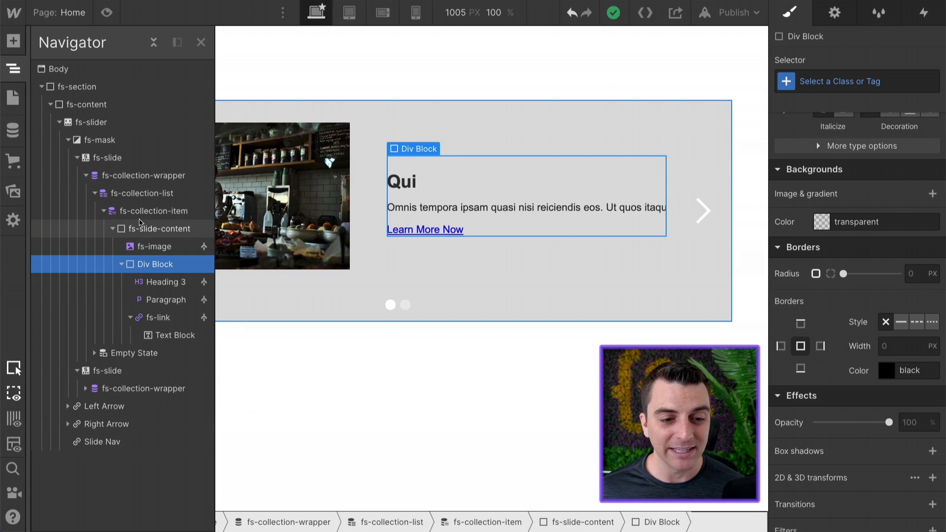
click(120, 264)
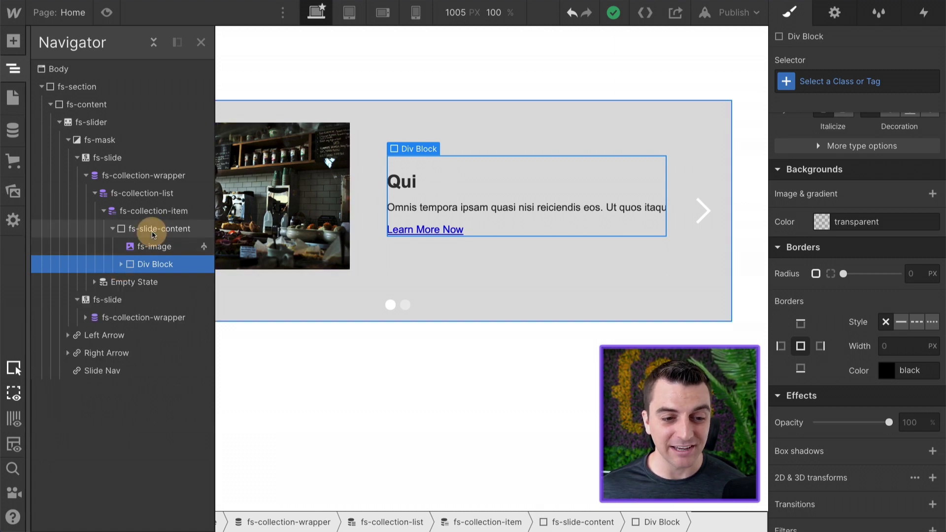
click(153, 233)
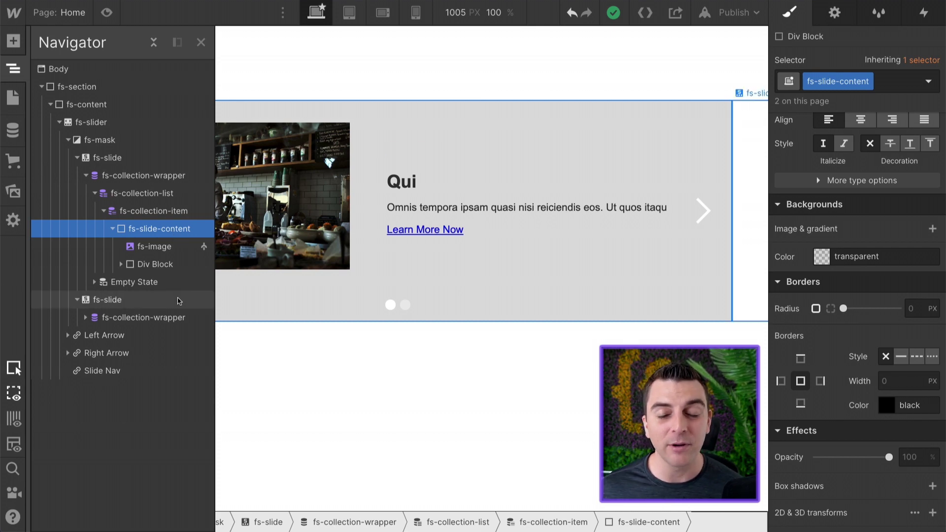
click(138, 319)
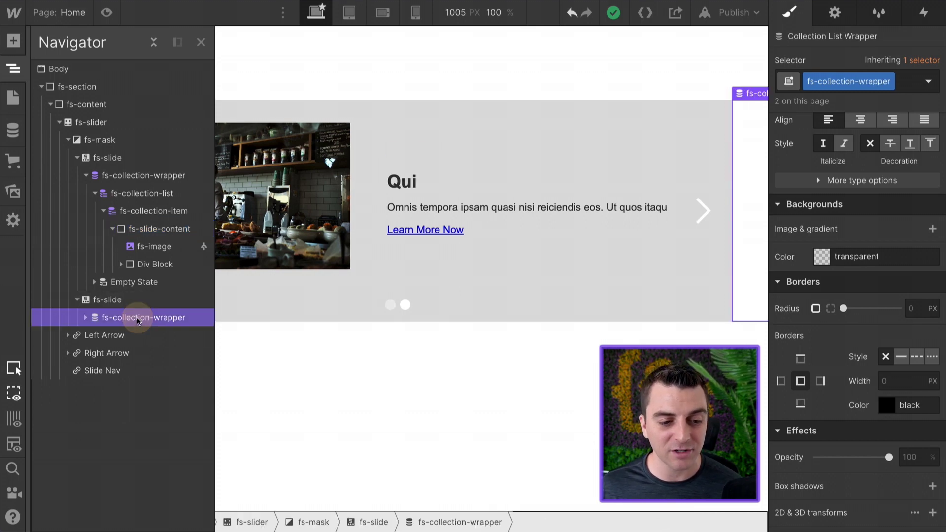
click(86, 318)
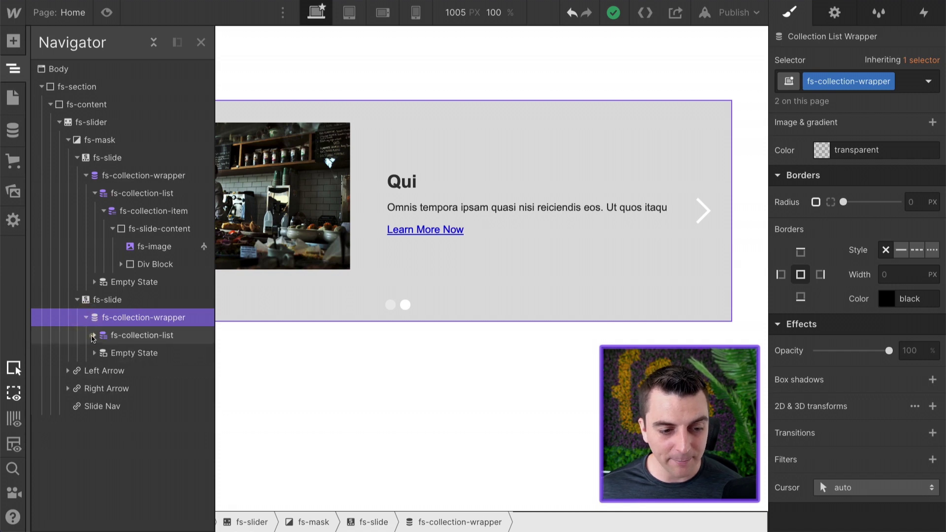
click(95, 336)
click(104, 354)
click(104, 355)
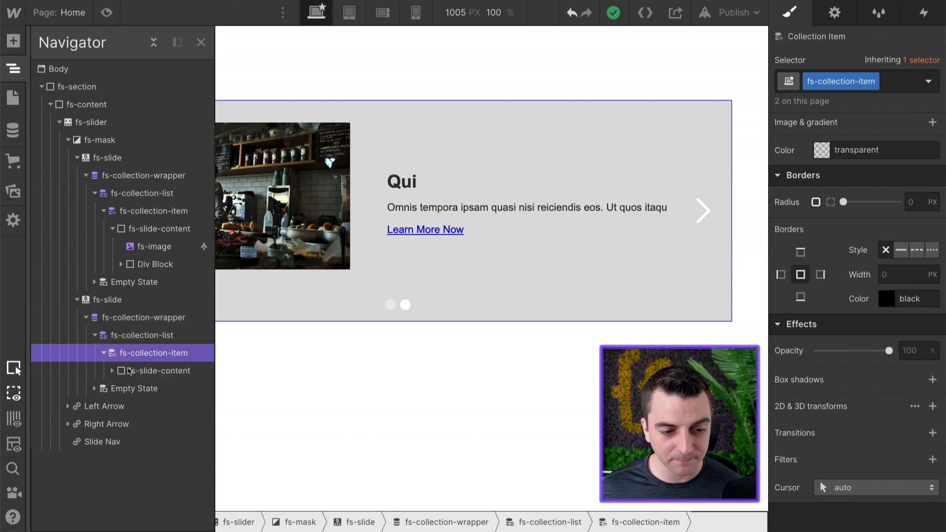
Remove the CMS bindings from the second slide's fs-image, Heading 3 and paragraph.
click(129, 371)
key(Right)
key(Right)
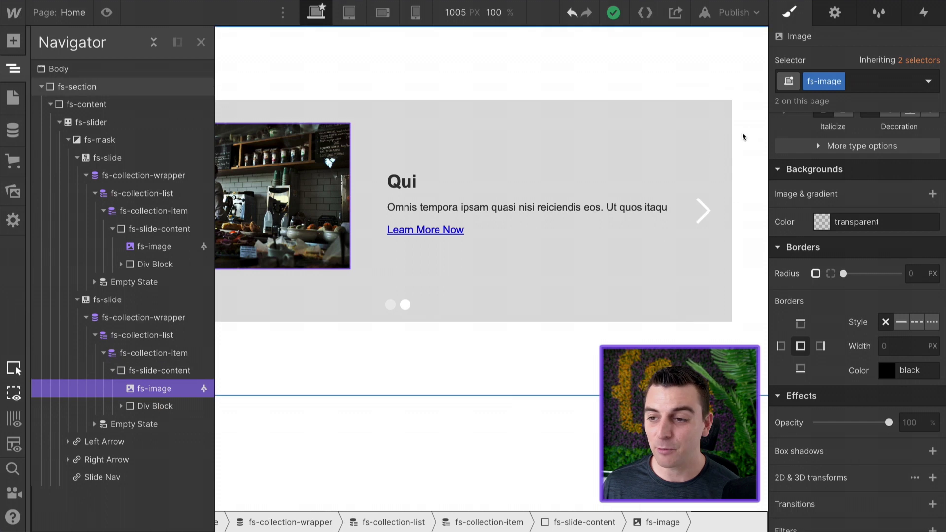
click(834, 12)
click(794, 118)
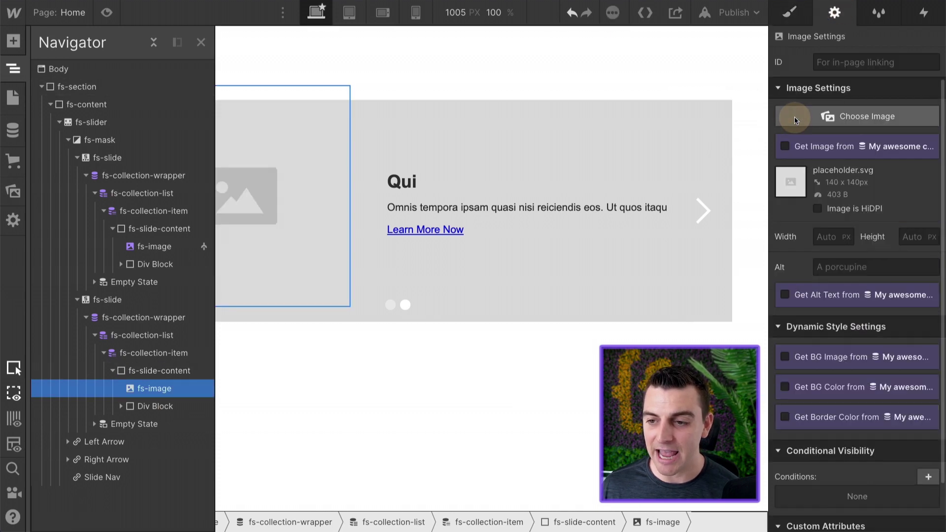
click(144, 407)
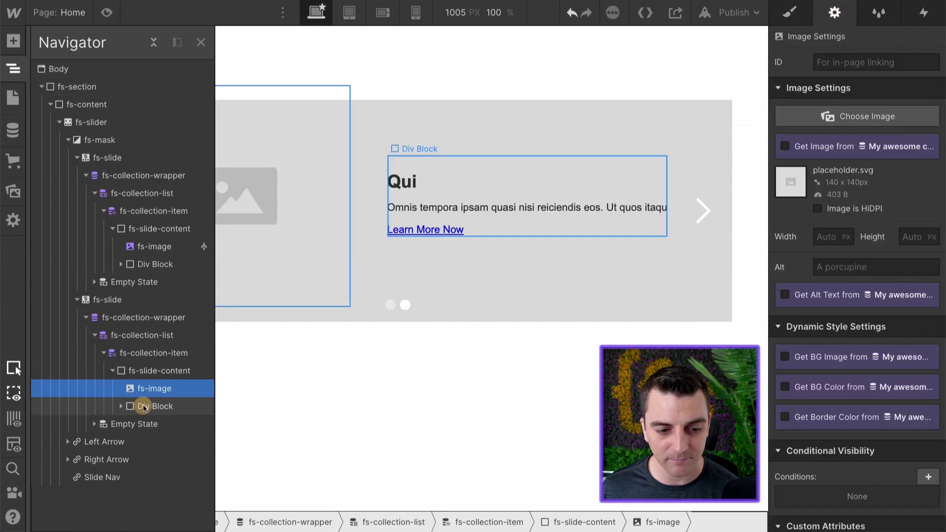
key(Right)
click(154, 423)
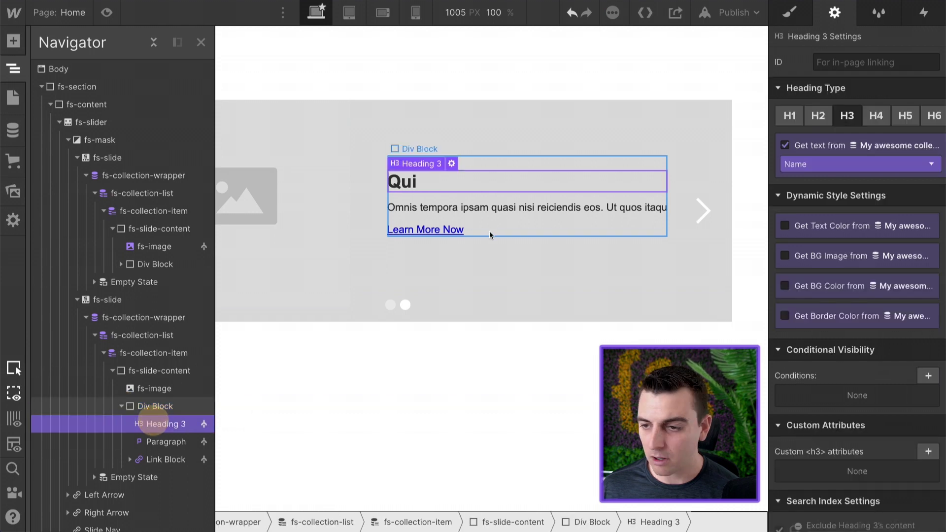
click(785, 145)
click(148, 442)
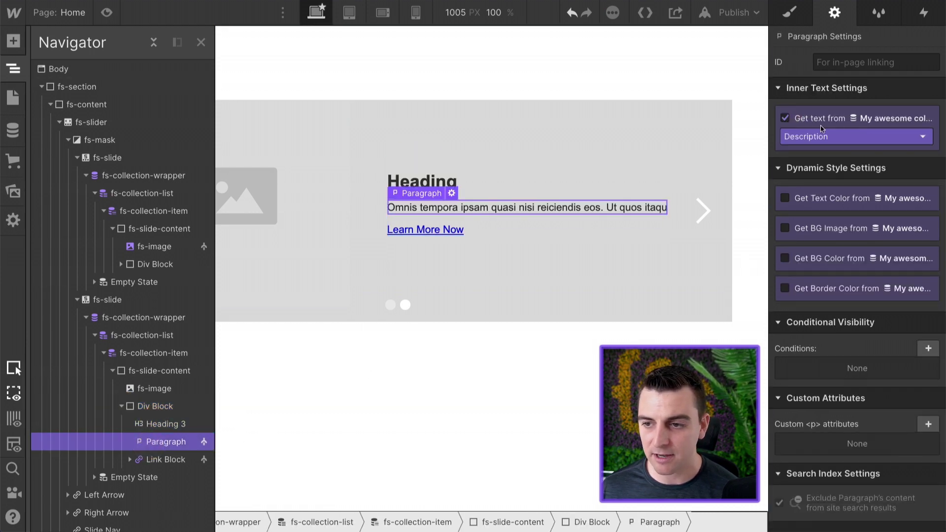
click(799, 118)
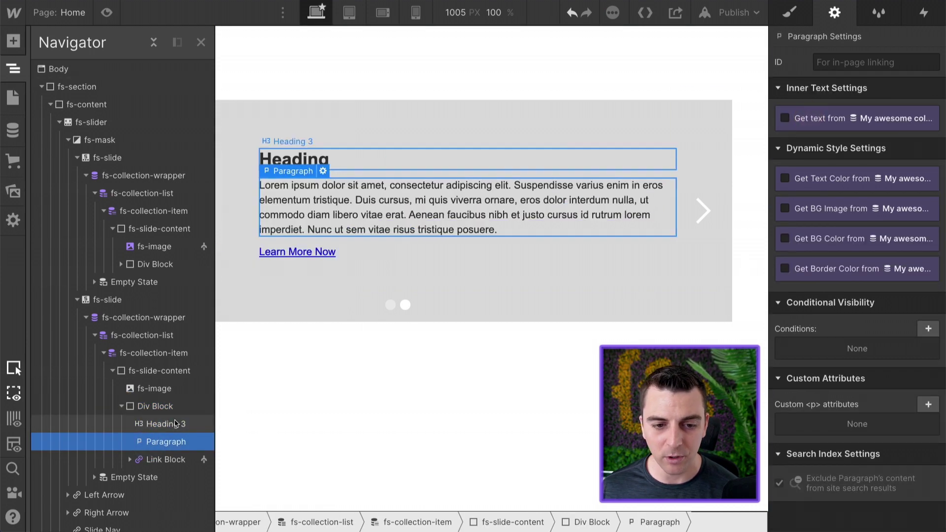
click(148, 460)
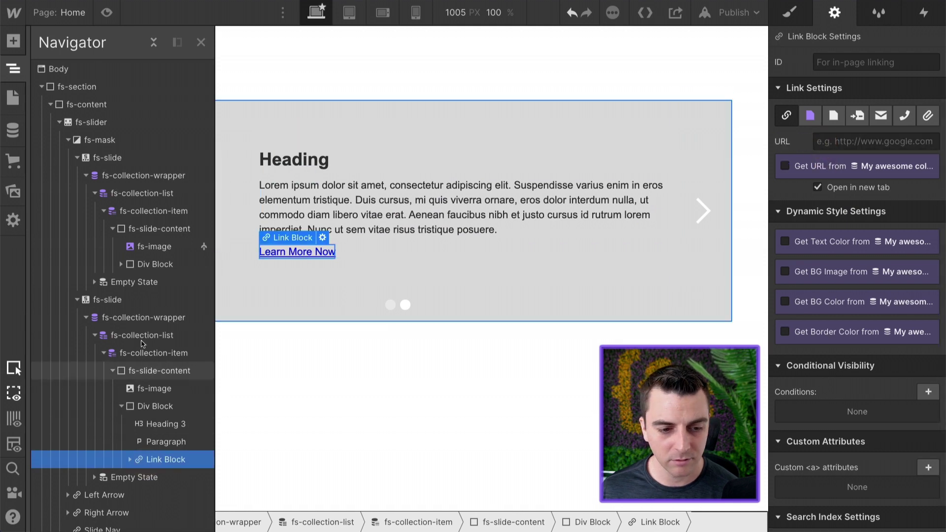
click(135, 369)
Move fs-slide-content directly under the second fs-slide and delete its empty collection wrapper.
drag(135, 361, 131, 313)
click(123, 336)
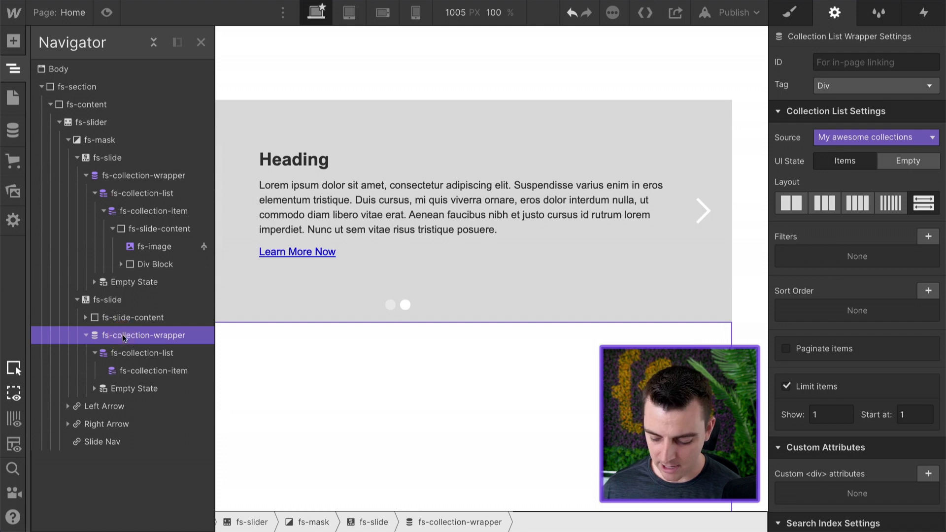
key(Delete)
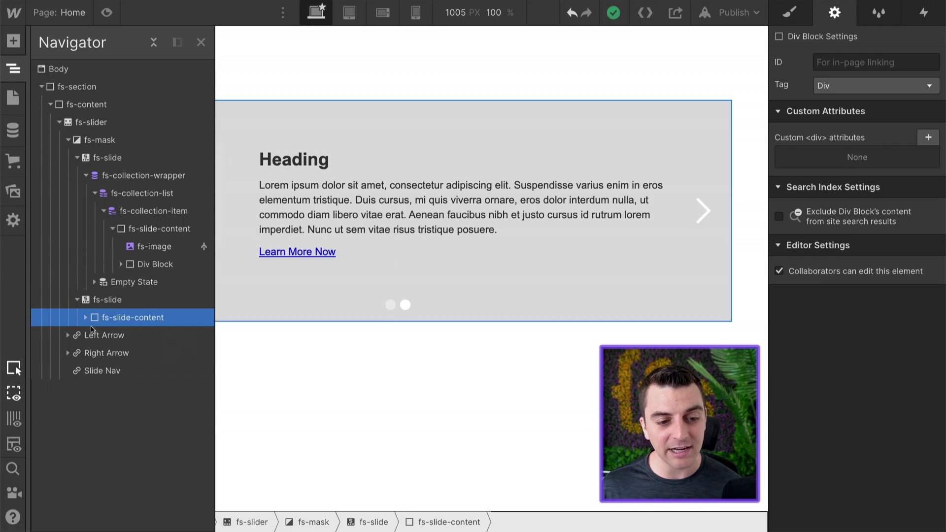
click(104, 300)
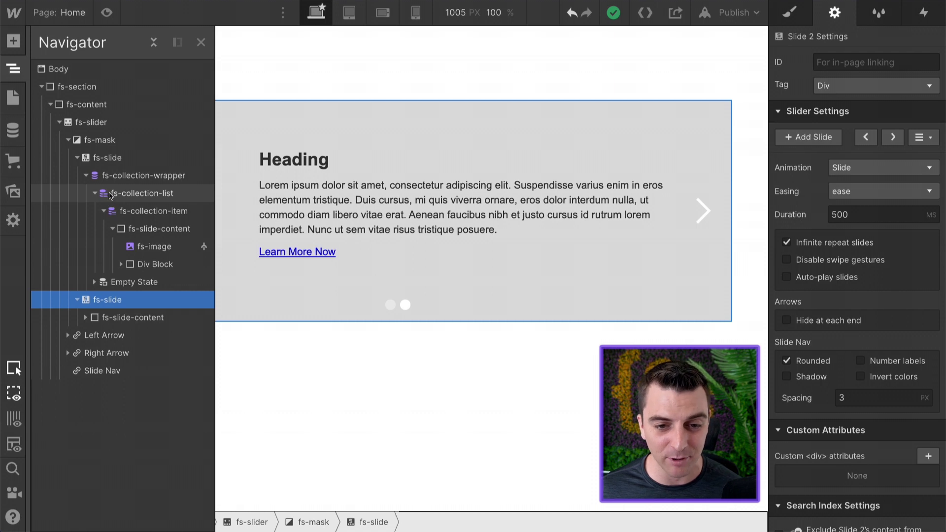
click(250, 127)
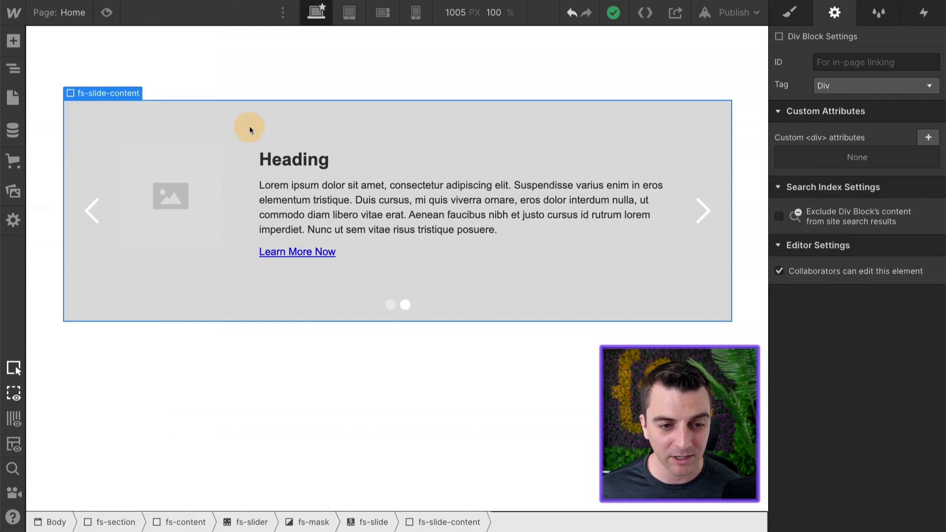
Give the fs-image slide image a minimum width of 300 px.
click(196, 195)
click(790, 12)
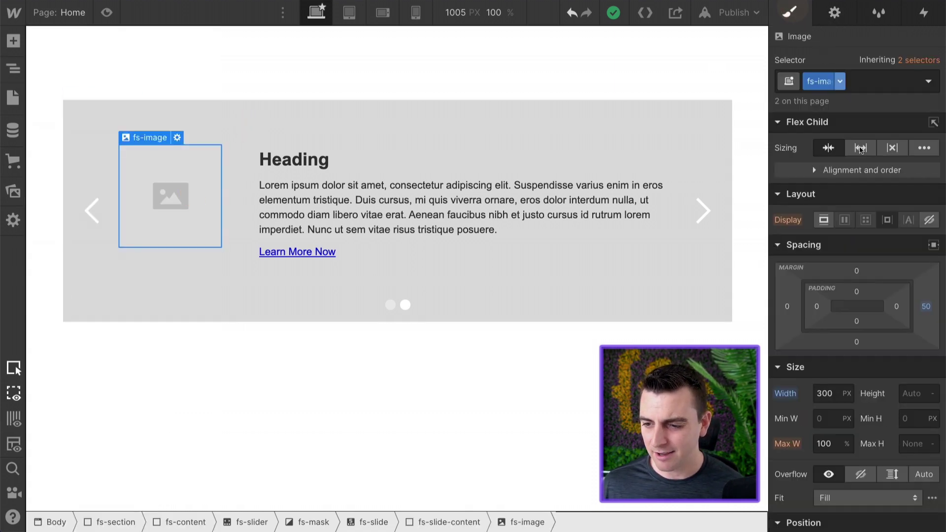
click(828, 419)
text(300)
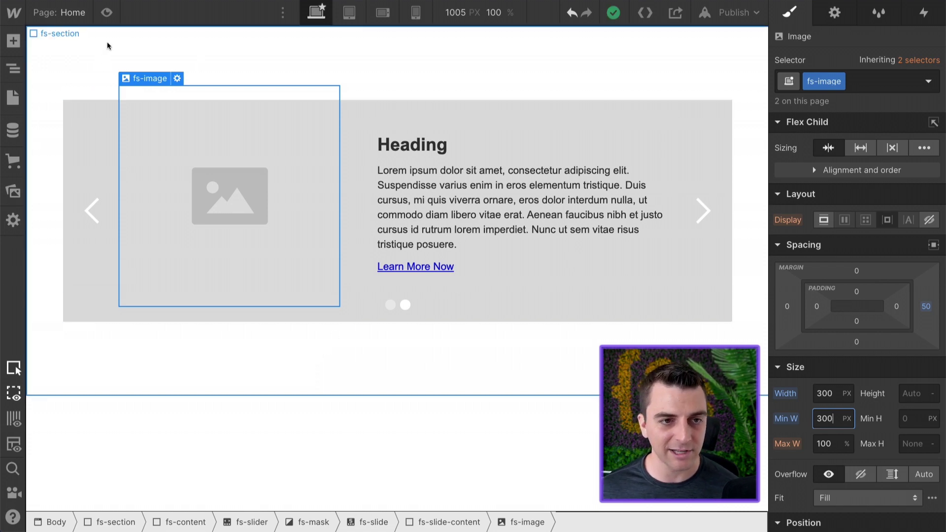
Preview the page and step through the slider with the next arrow.
click(106, 12)
click(809, 198)
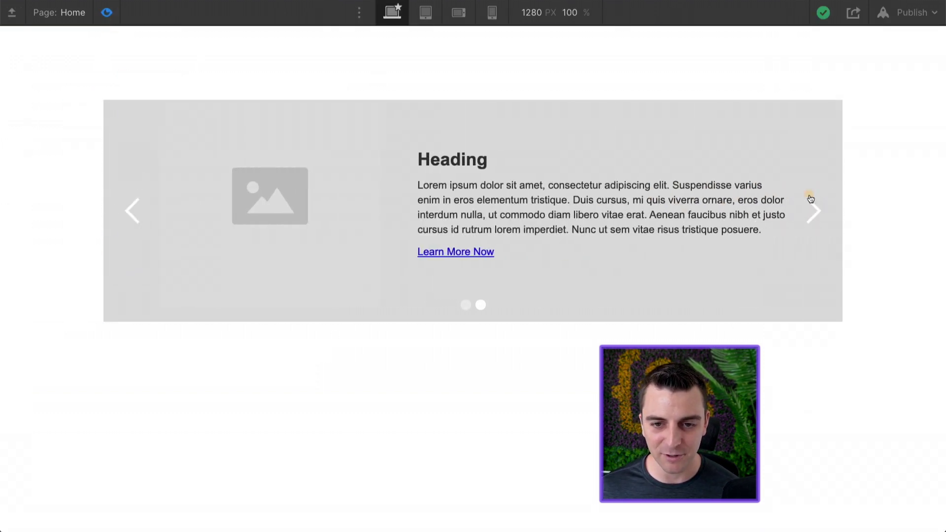
click(809, 198)
click(810, 199)
click(810, 198)
click(811, 199)
click(811, 200)
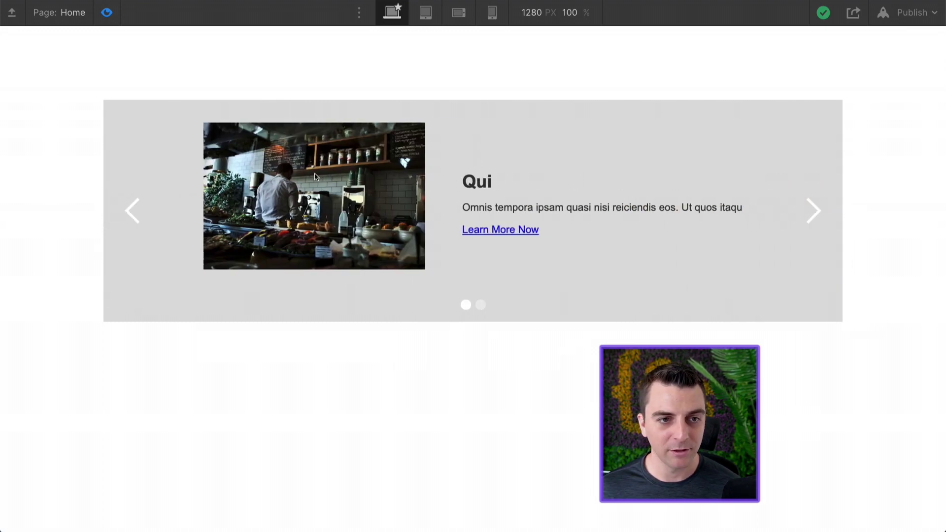
click(107, 13)
Collapse the first and second slides in the Navigator, selecting the second slide's content block.
click(13, 69)
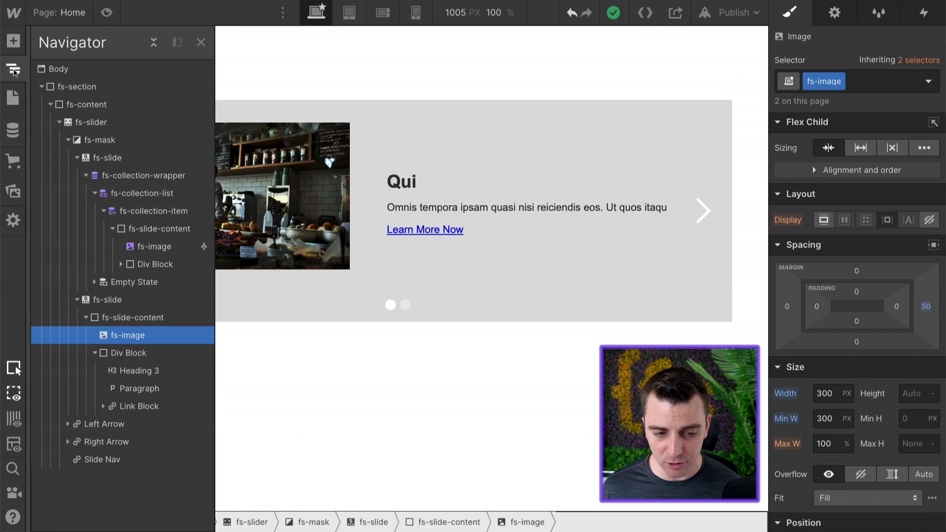
click(88, 319)
click(124, 318)
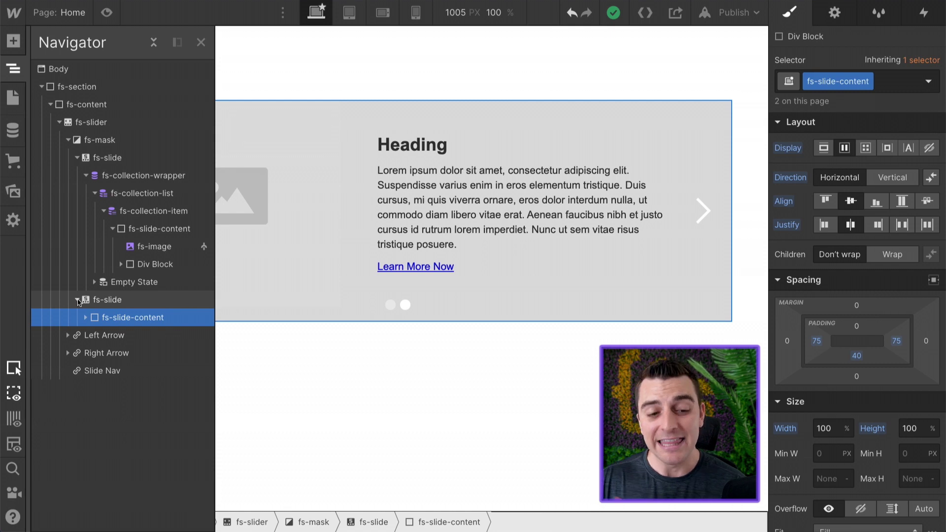
click(77, 157)
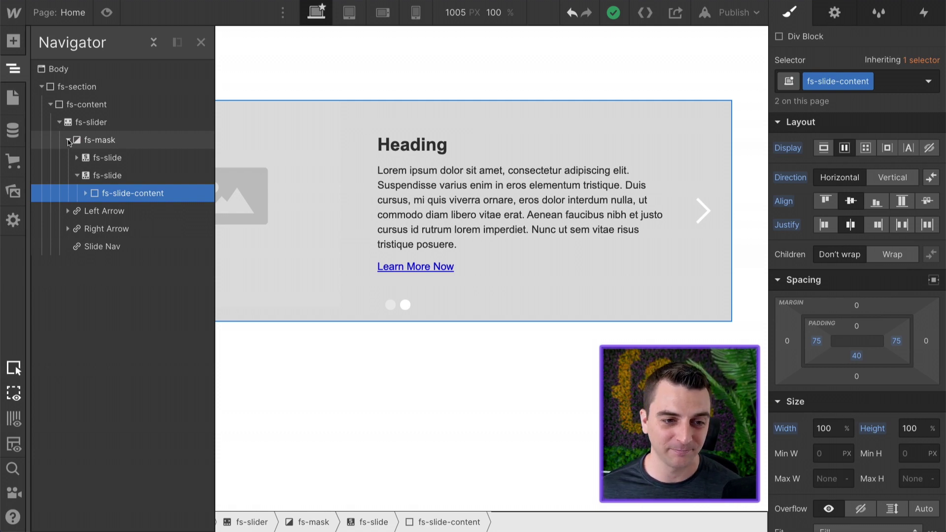
Paste a copy of the first slide's fs-collection-wrapper into fs-section and select its collection list.
click(77, 157)
click(99, 175)
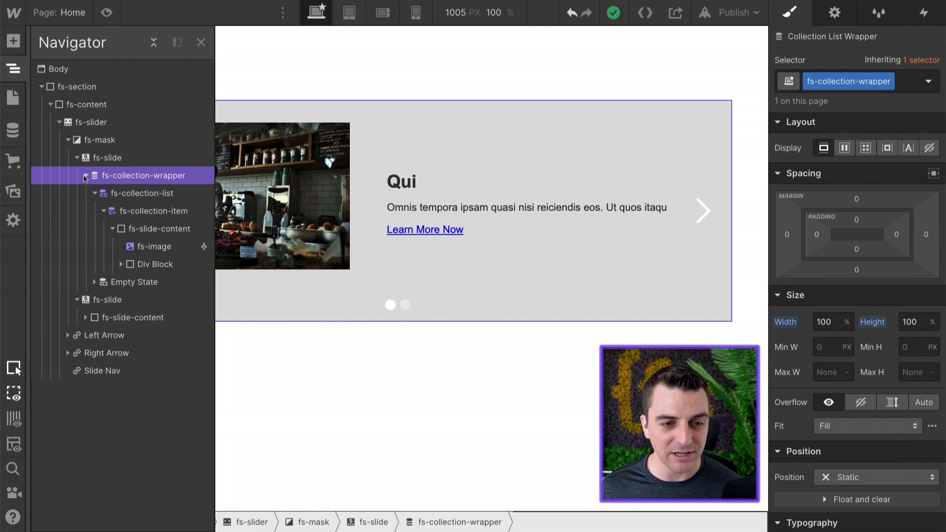
click(85, 176)
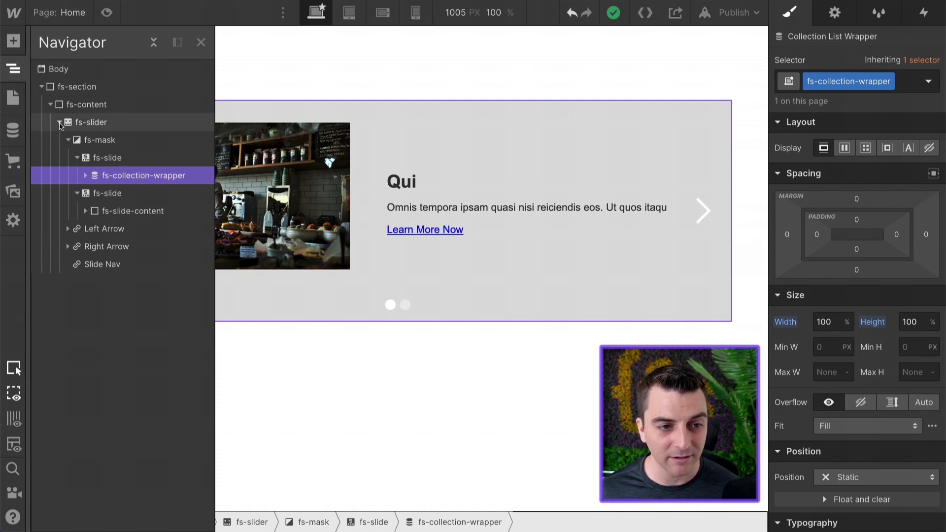
click(59, 123)
click(65, 87)
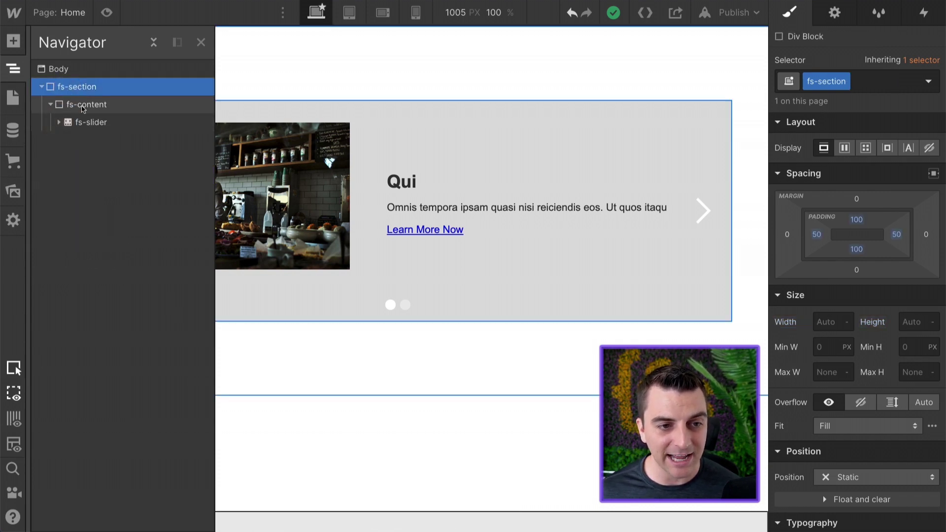
key(ctrl+v)
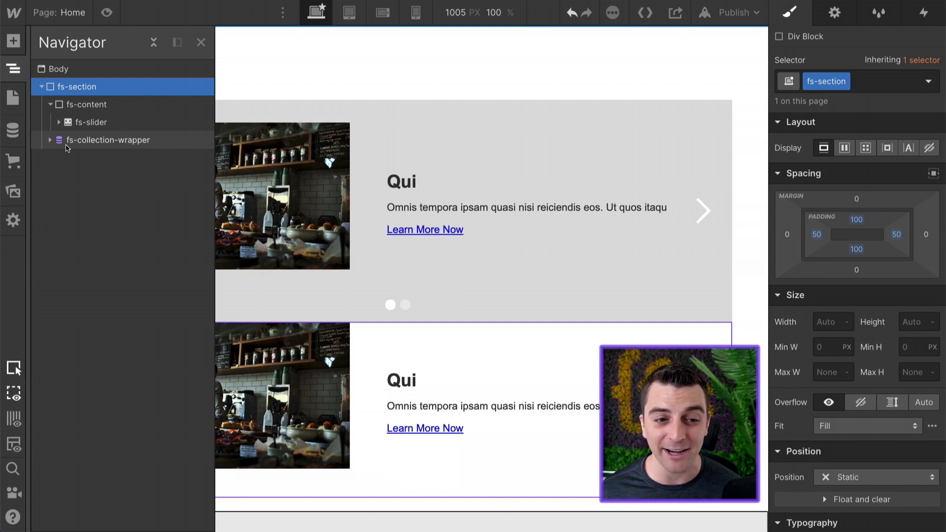
click(50, 140)
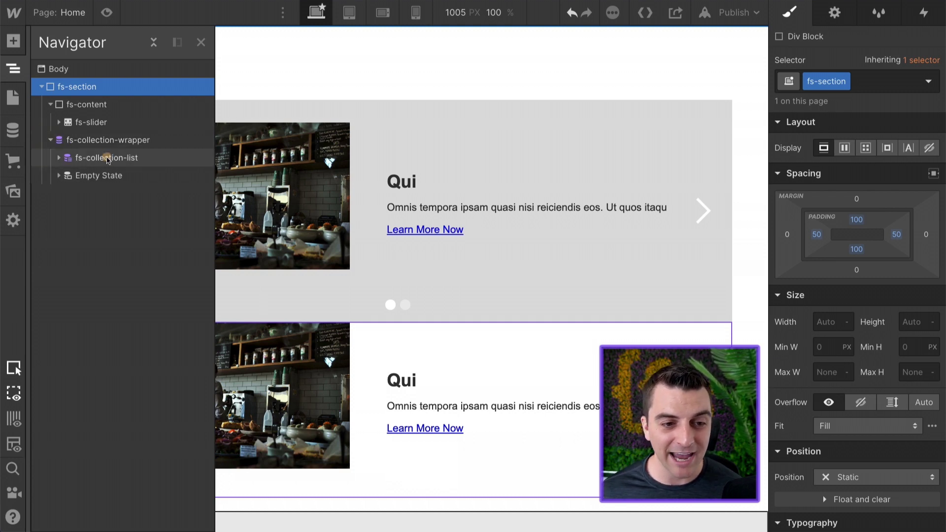
click(107, 158)
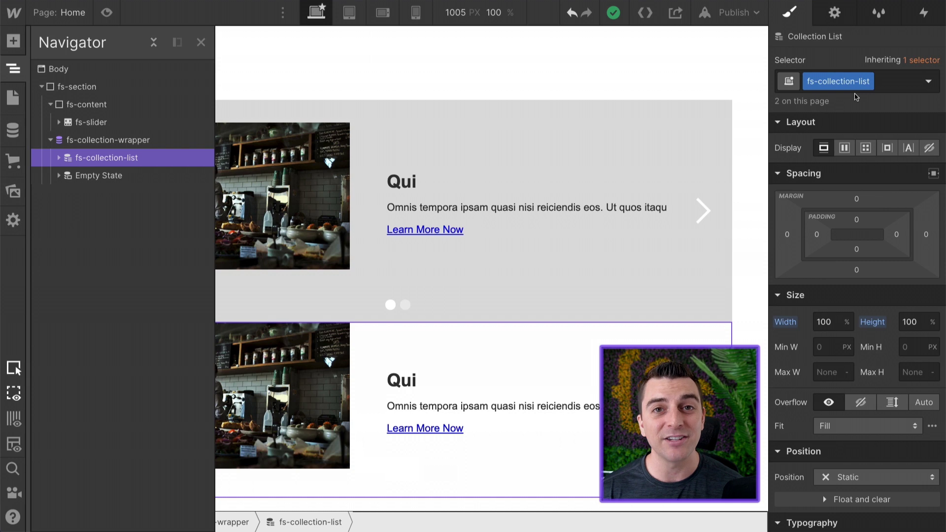
Add the combo class fs-dynamic-feed to the copied fs-collection-list.
click(904, 82)
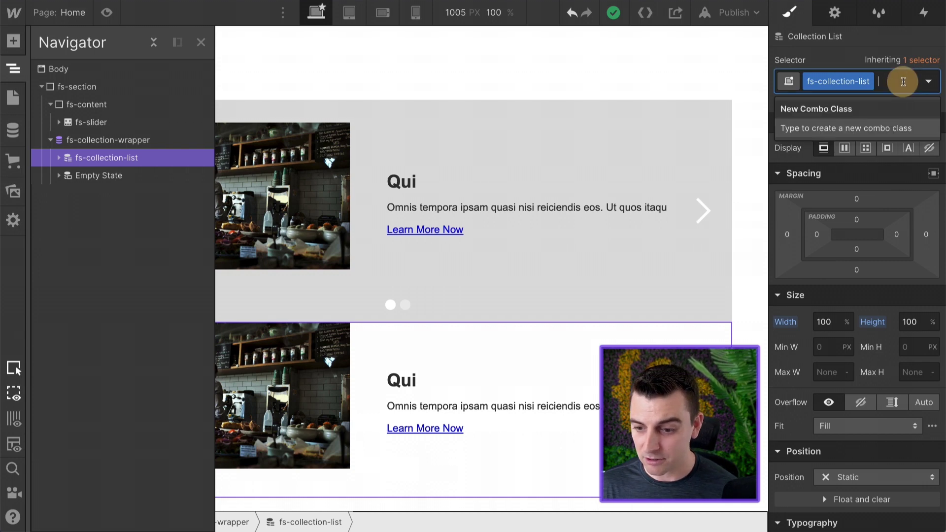
text(fs-)
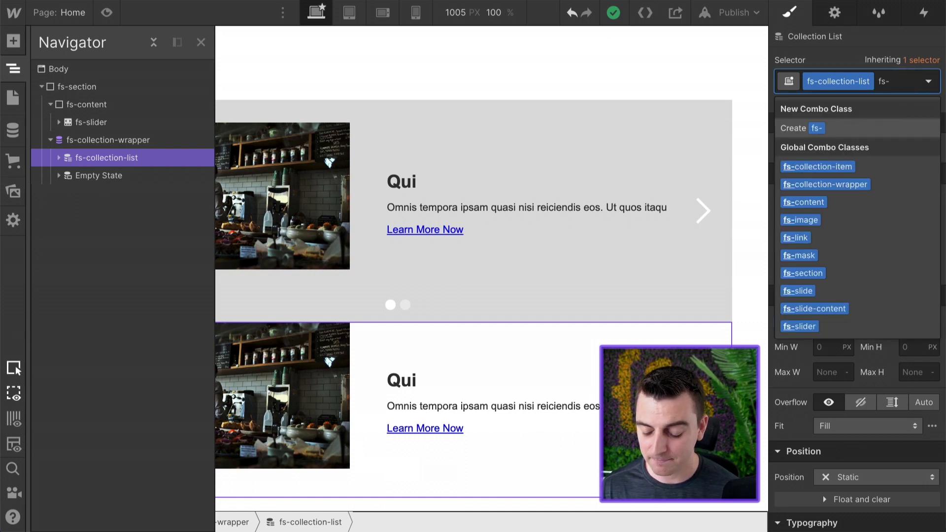
text(dynamic)
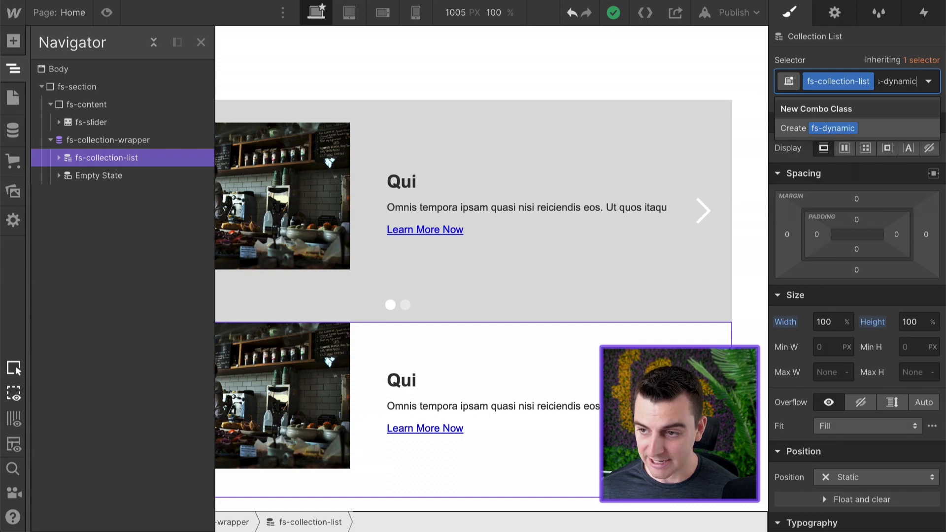
text(-feed)
key(Return)
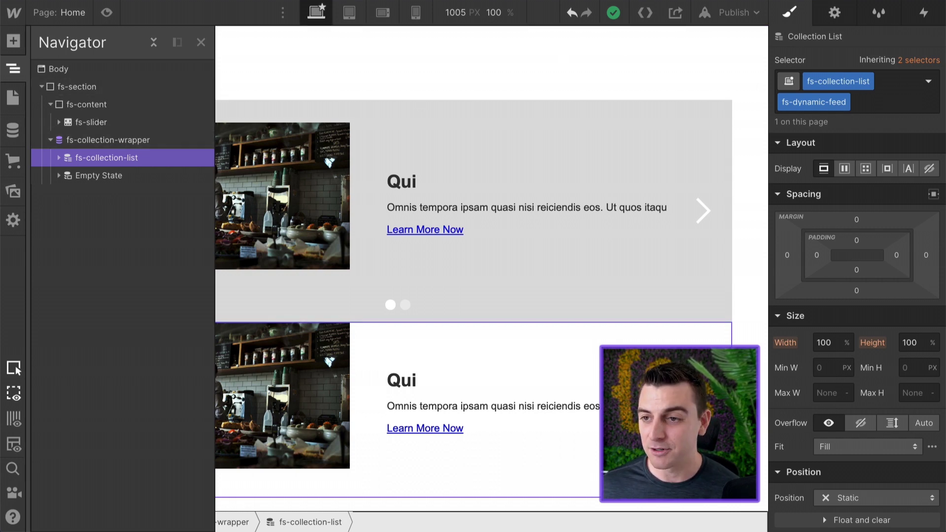
click(835, 12)
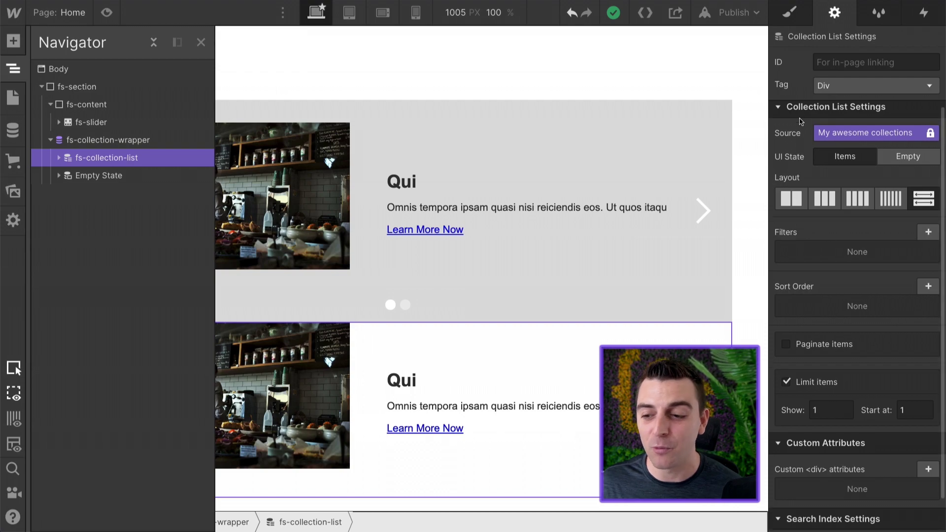
Turn off Limit items on the copied collection list so every item shows.
click(824, 380)
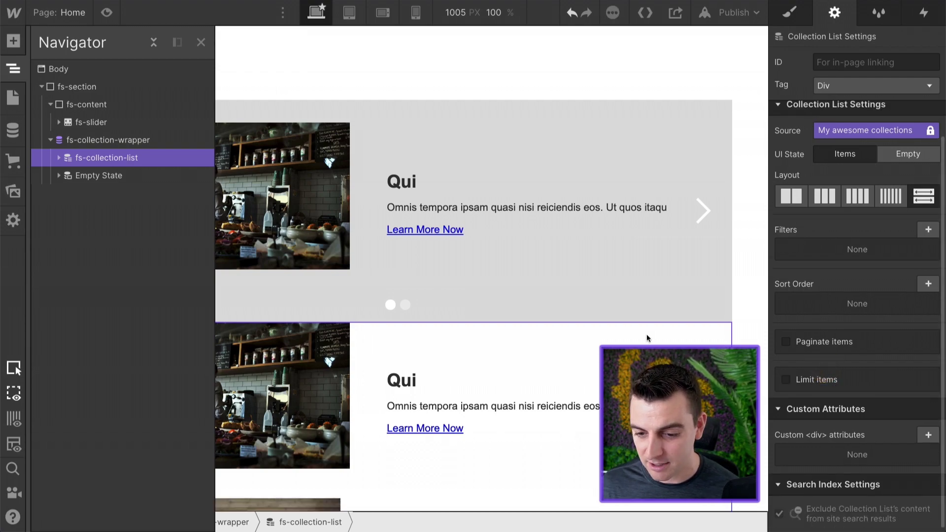
scroll(527, 331, down, 20)
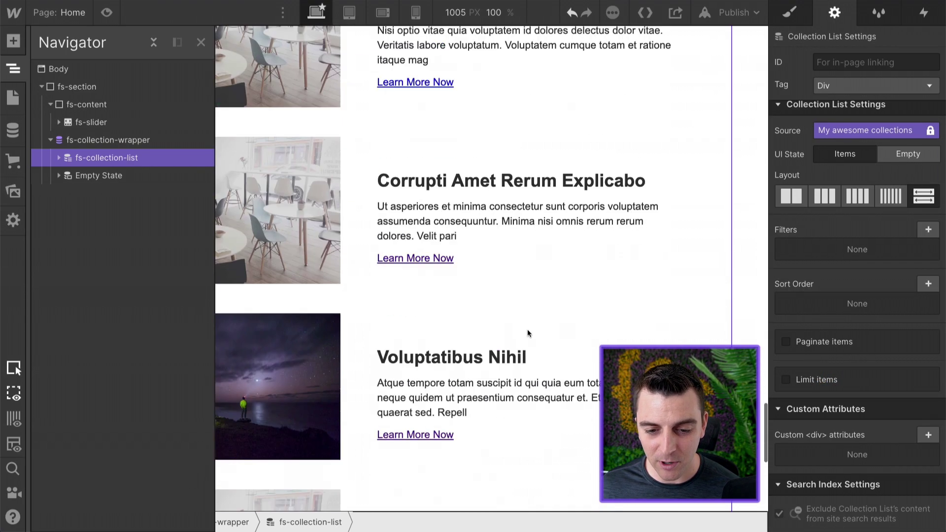
scroll(528, 330, down, 5)
scroll(528, 329, up, 20)
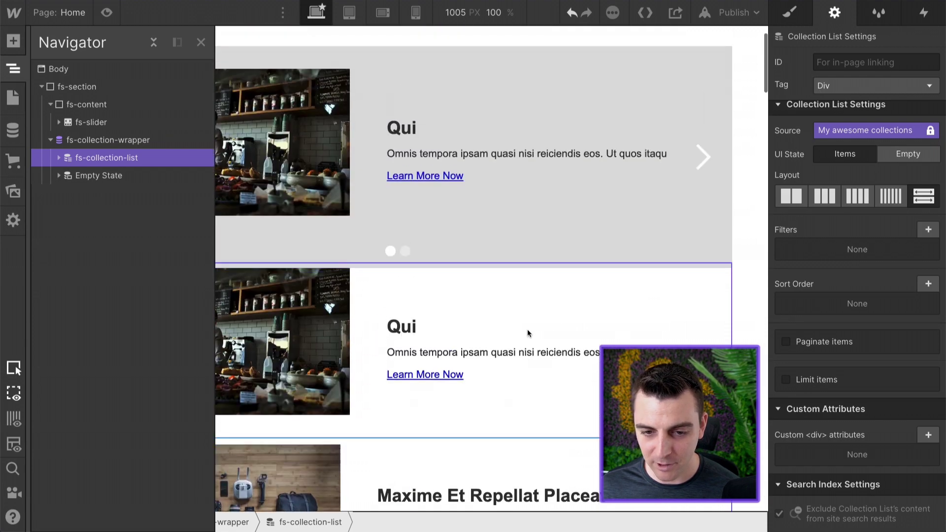
scroll(527, 332, up, 2)
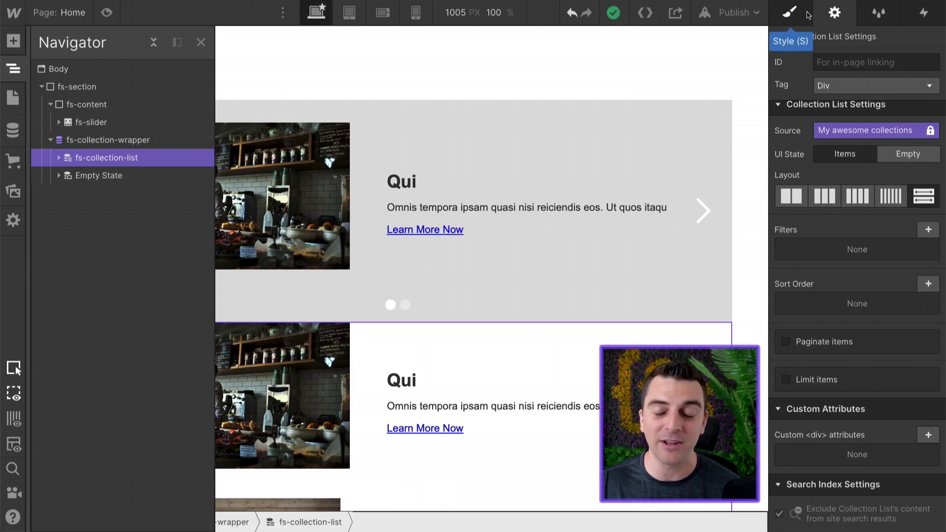
Preview the page and scroll to confirm all collection items appear below the slider.
click(106, 12)
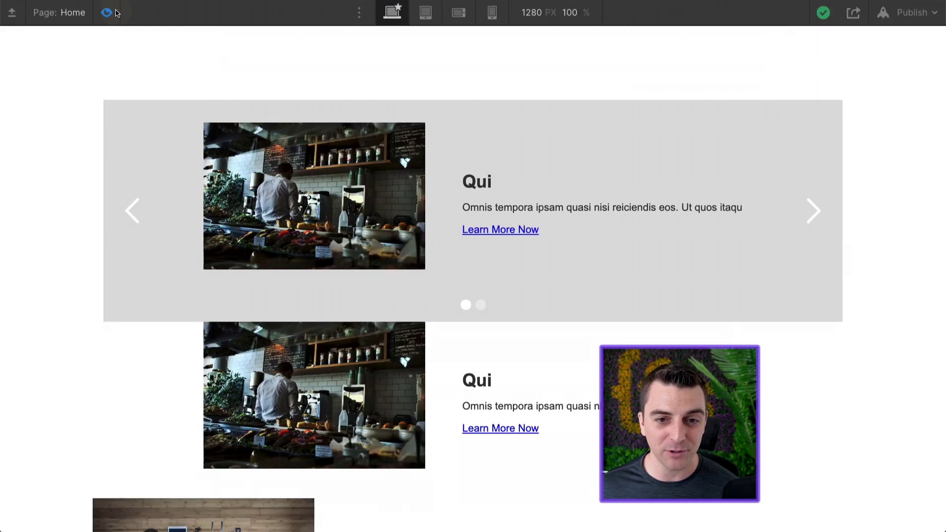
scroll(395, 184, down, 10)
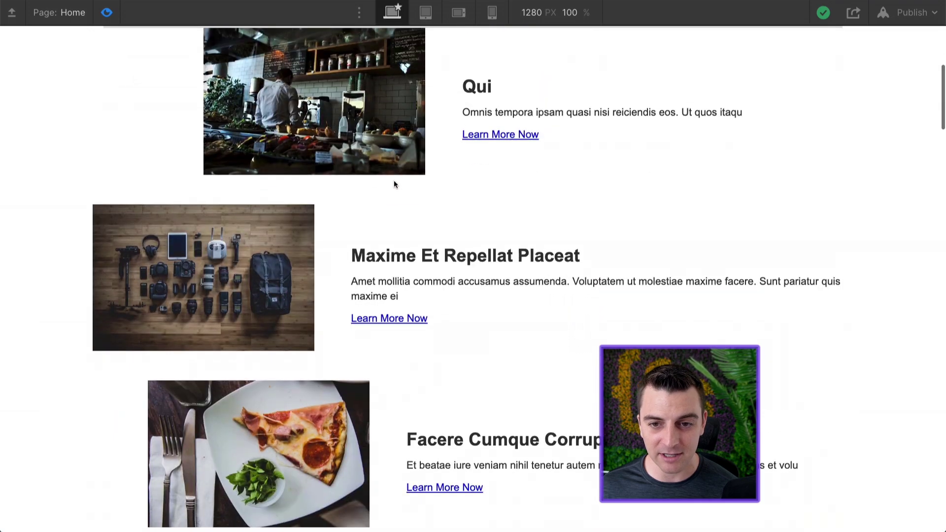
scroll(394, 184, down, 20)
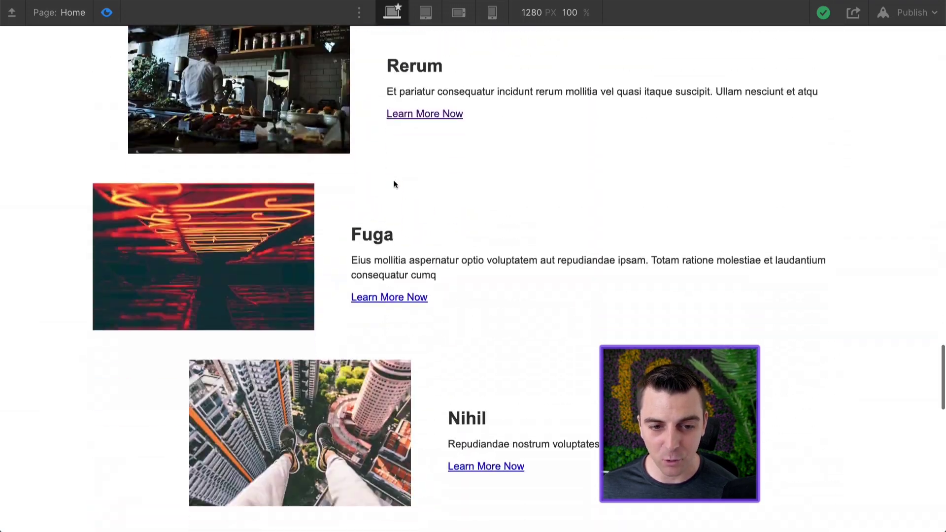
scroll(394, 184, down, 5)
scroll(394, 184, up, 20)
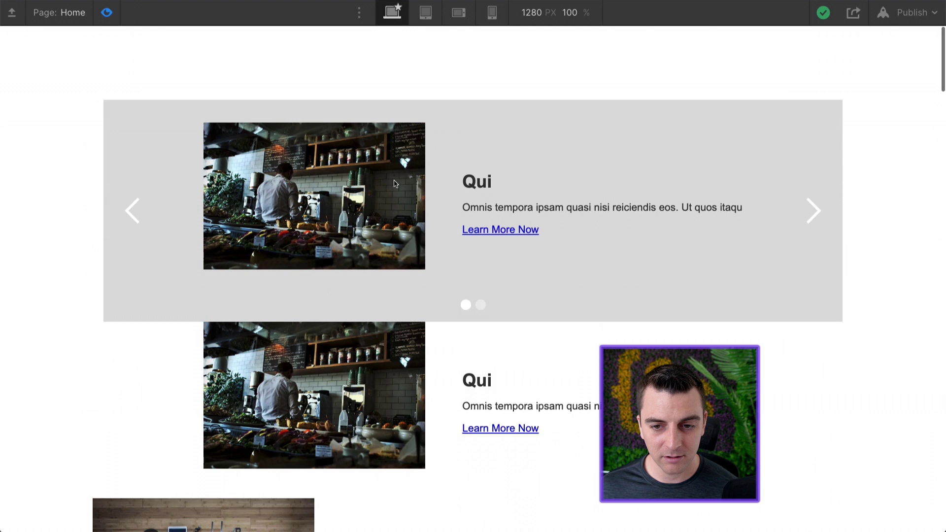
click(107, 12)
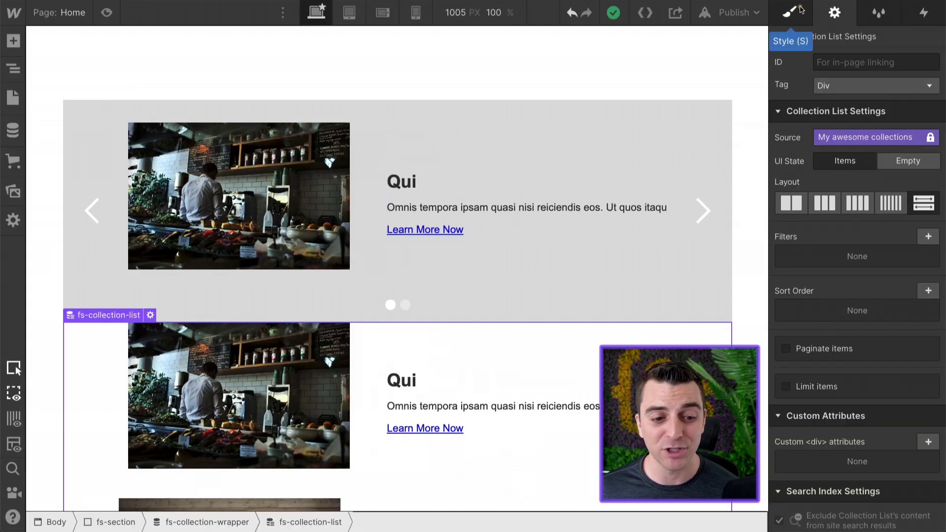
Set the copied collection list's Display to None and select fs-slider in the Navigator.
click(804, 13)
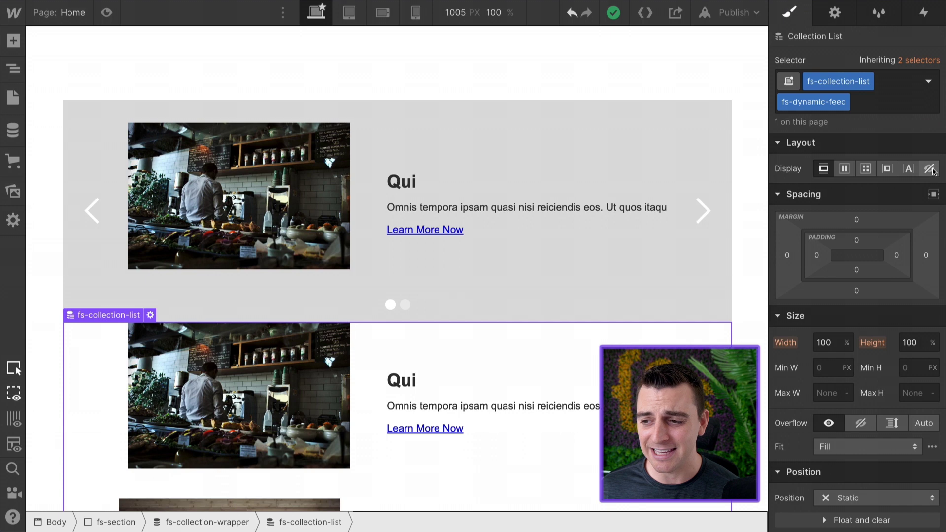
click(931, 169)
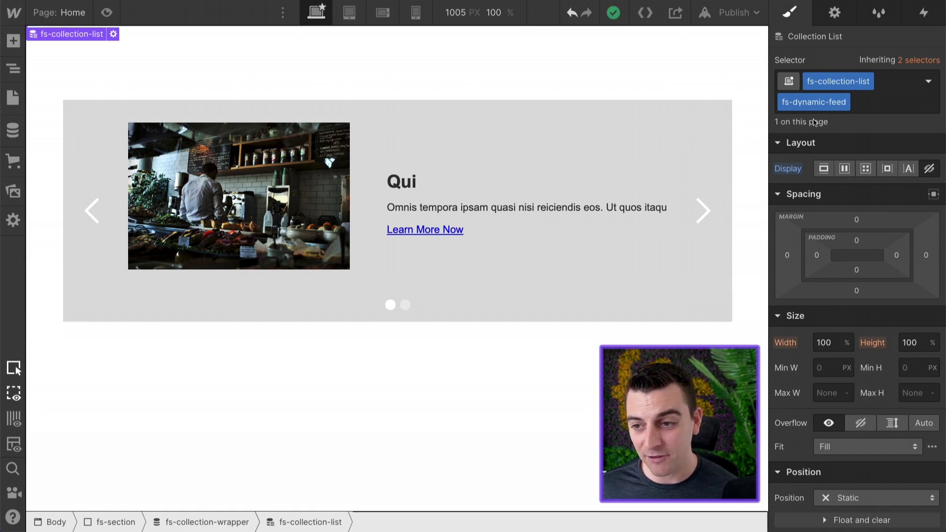
click(13, 68)
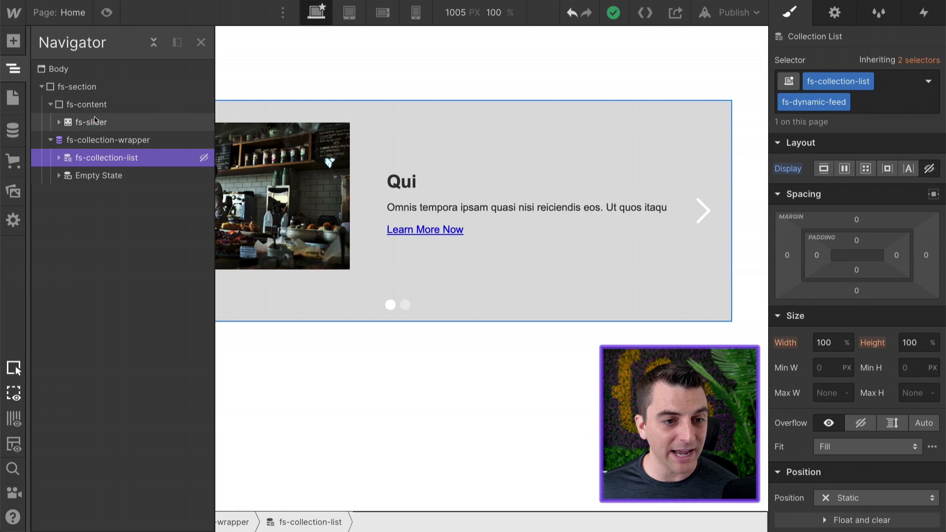
click(96, 122)
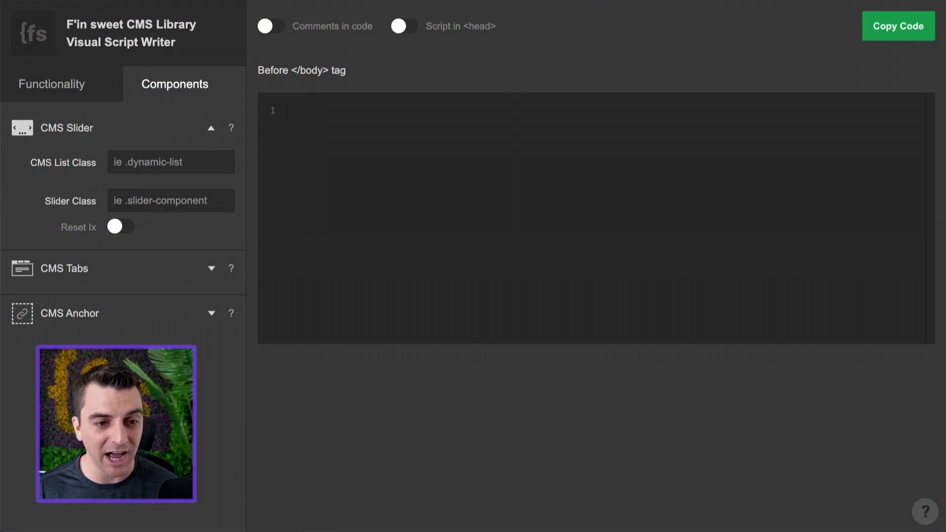
Return from Functionality to Components and click into the CMS Slider's CMS List Class field.
click(91, 82)
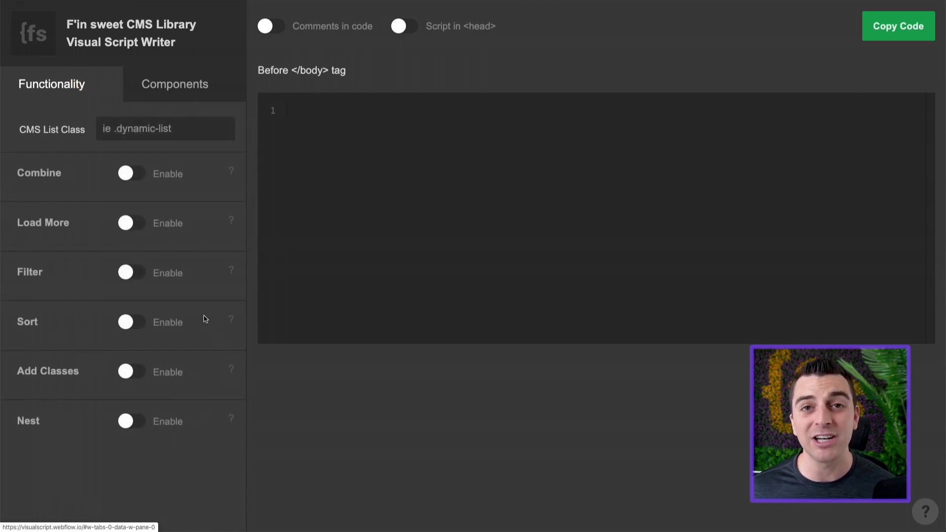
click(197, 100)
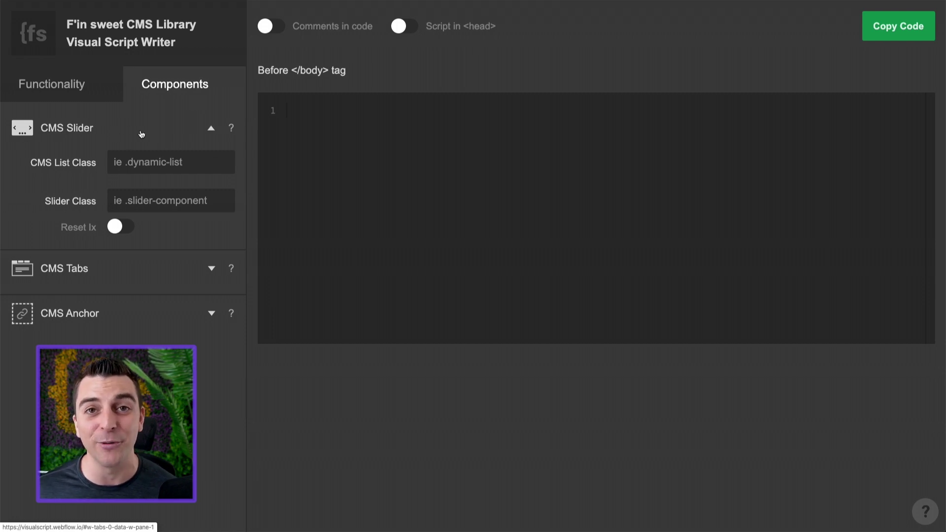
click(128, 161)
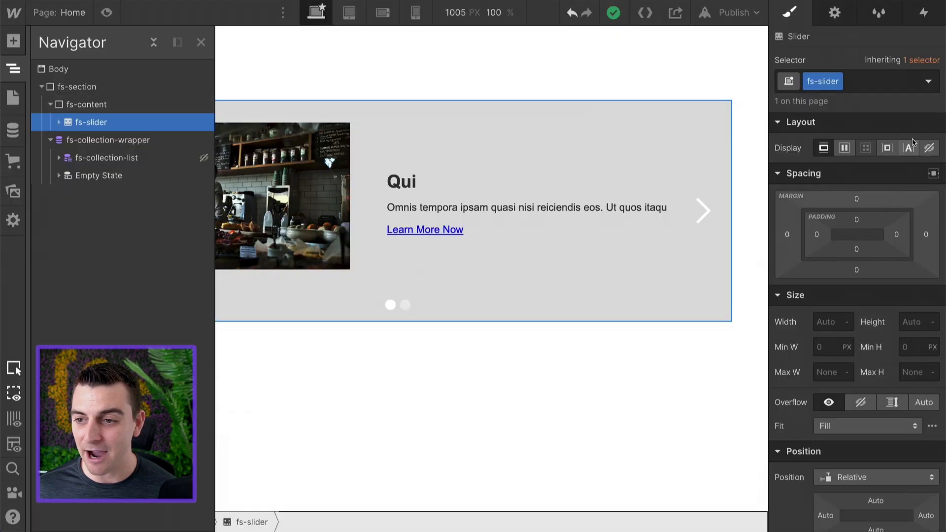
Select fs-collection-list in the Navigator to check its class names.
click(86, 158)
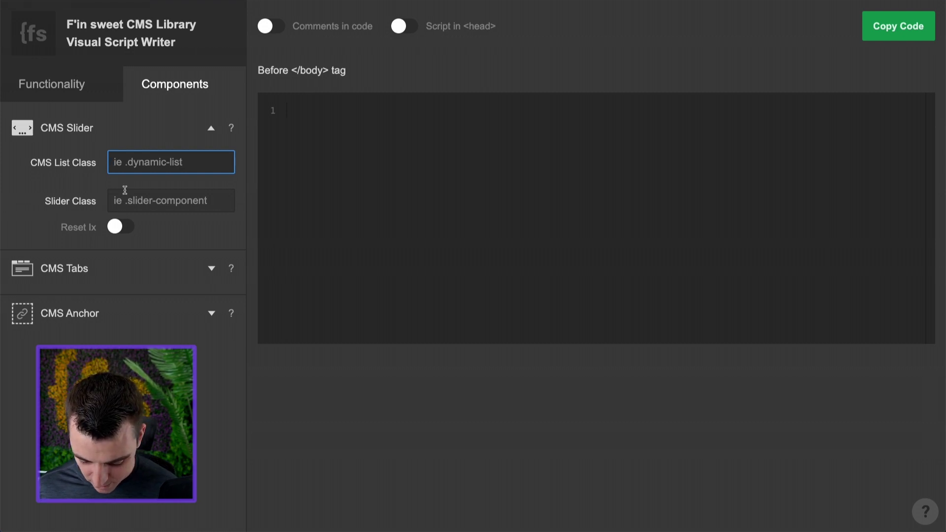
Set list class fs-dynamic-list and slider class .fs-slider, enable Reset Ix, and copy the script.
text(fs-dyn)
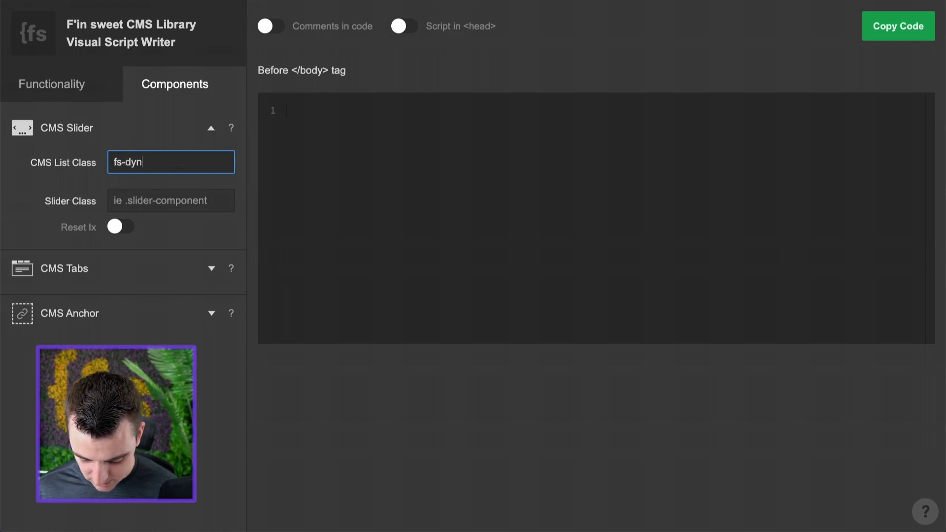
text(amic-list)
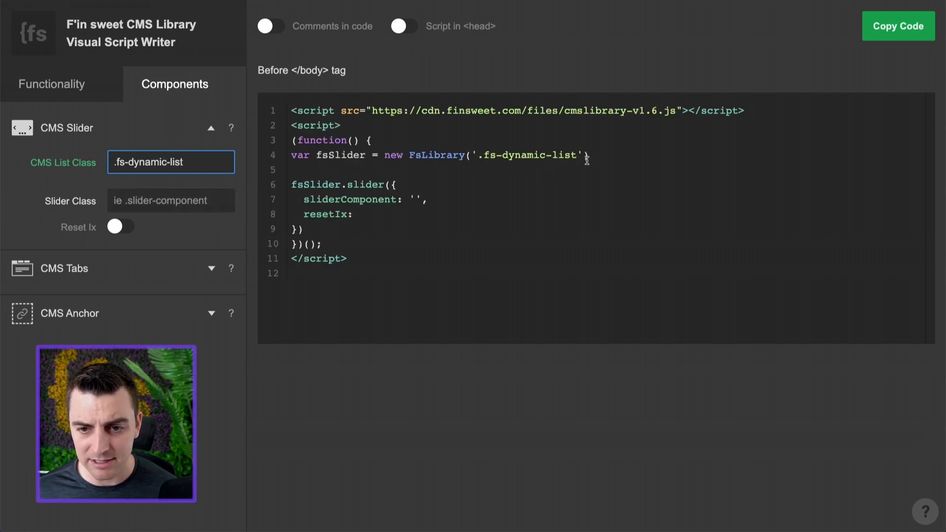
click(132, 202)
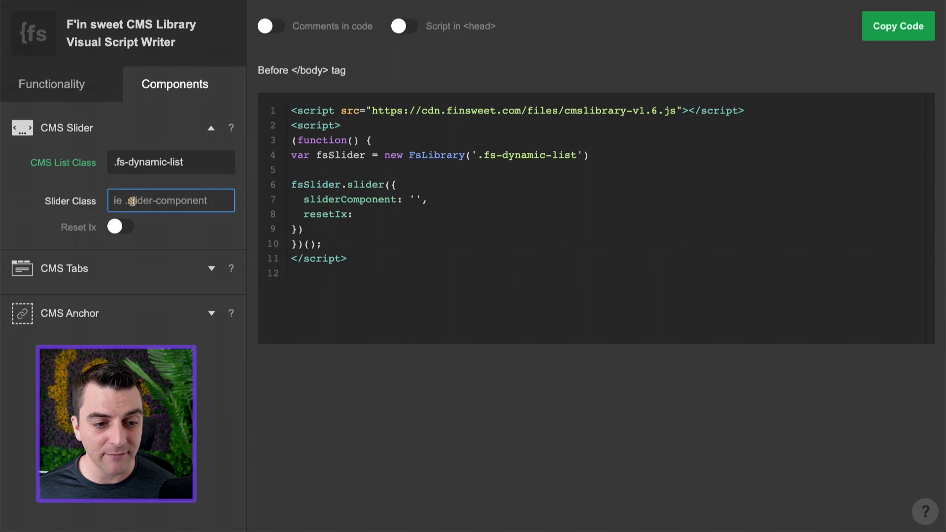
text(.fs-)
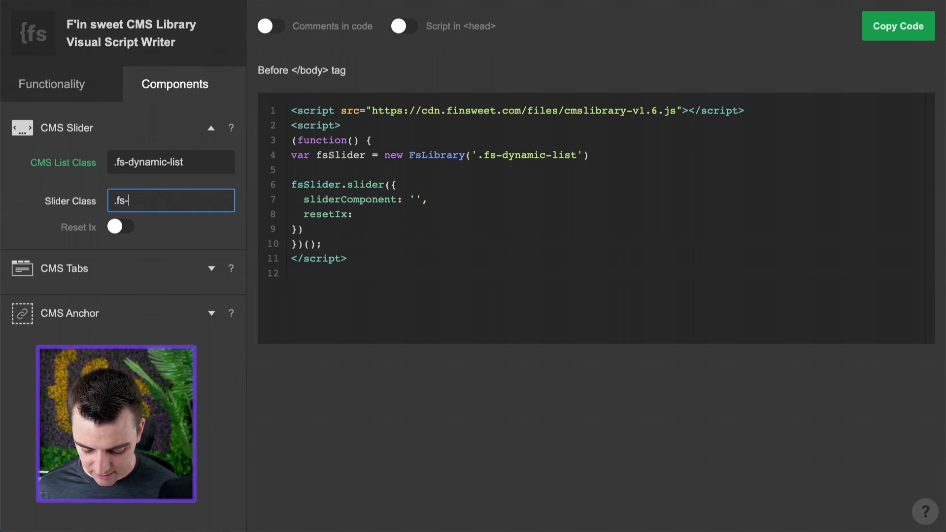
text(slider)
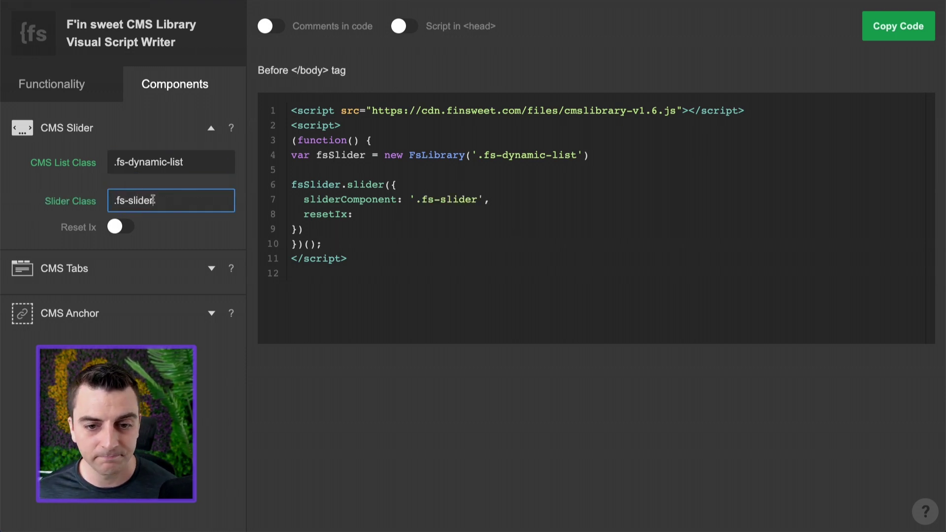
click(121, 229)
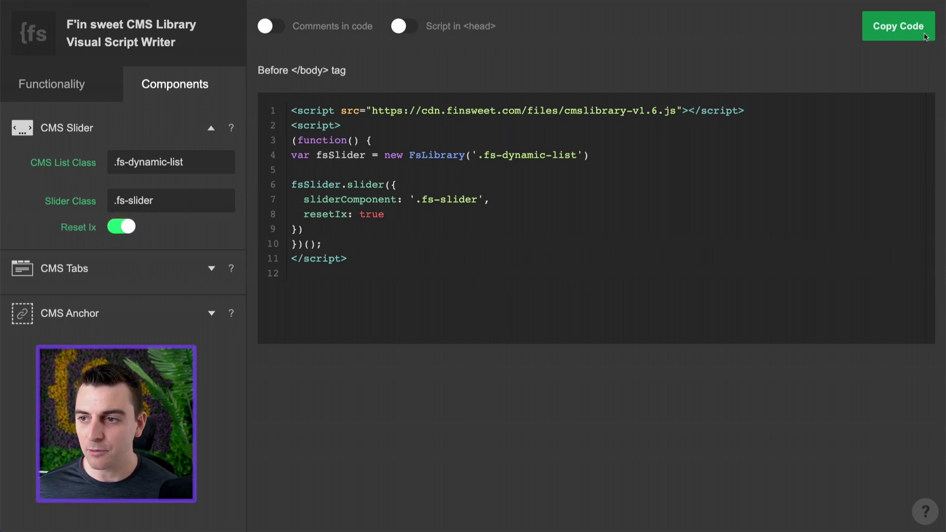
click(904, 29)
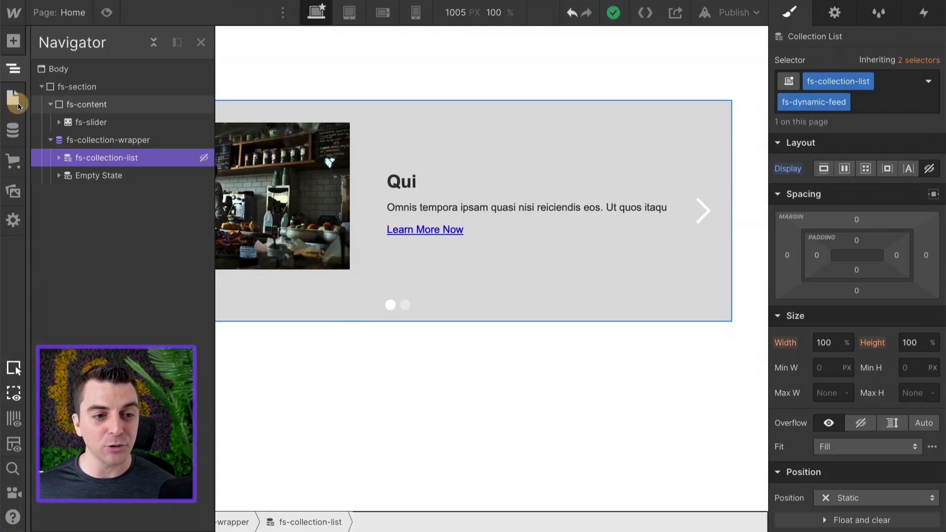
Paste the script into the Home page's Before </body> code, then clear it and save.
click(13, 97)
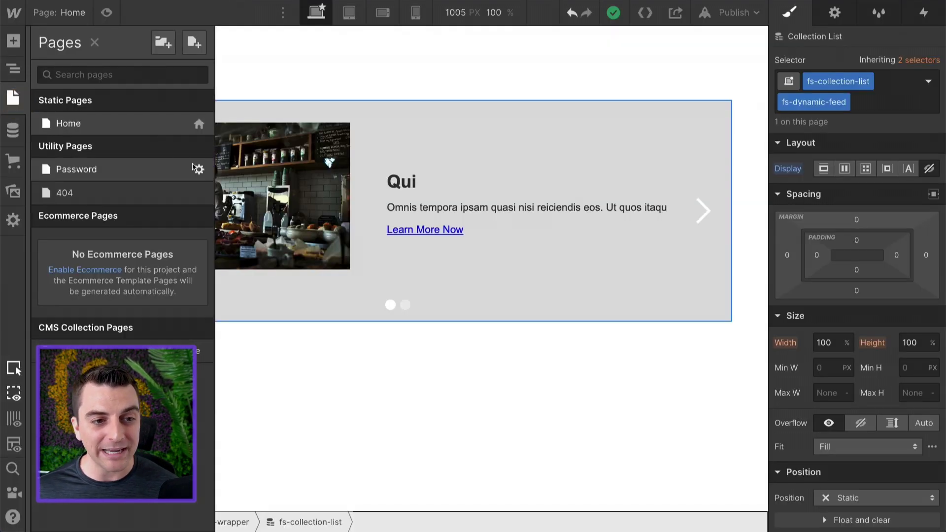
click(199, 123)
scroll(228, 162, down, 5)
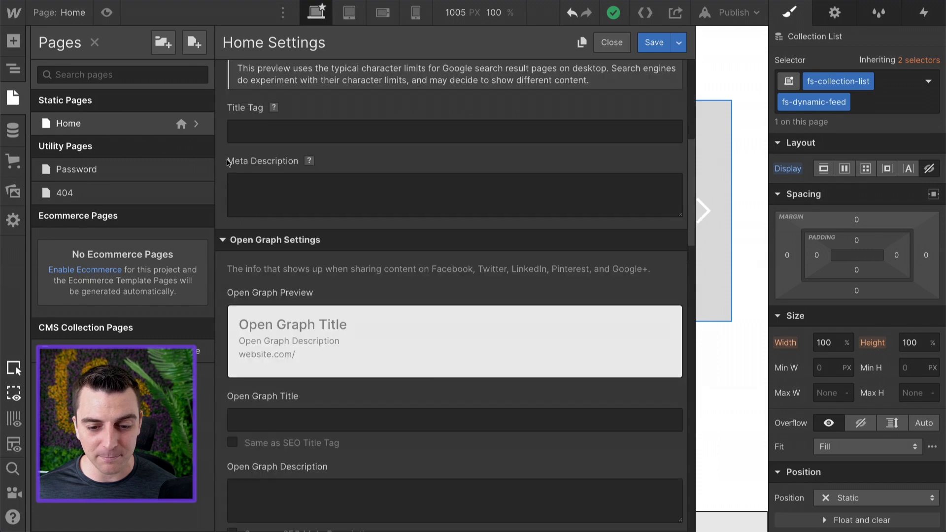
scroll(229, 162, down, 10)
click(337, 249)
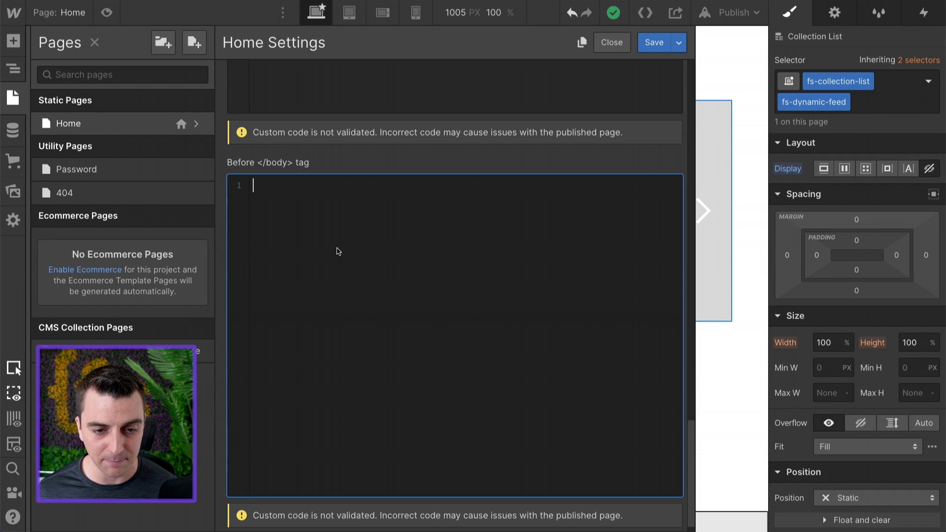
key(ctrl+v)
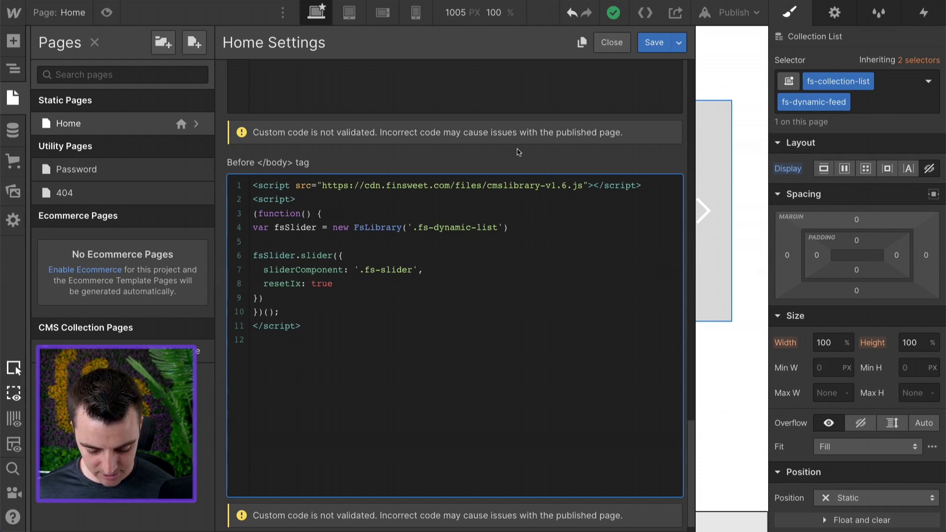
key(ctrl+a)
key(BackSpace)
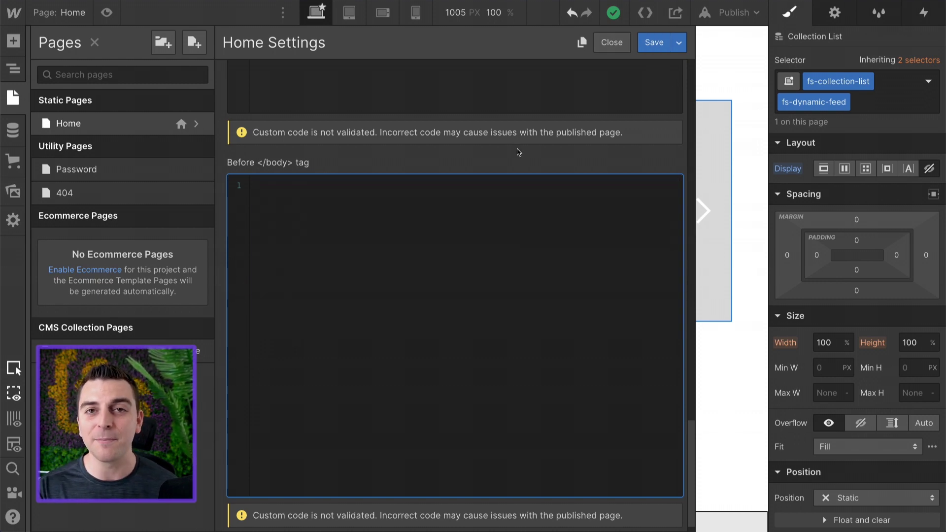
click(653, 42)
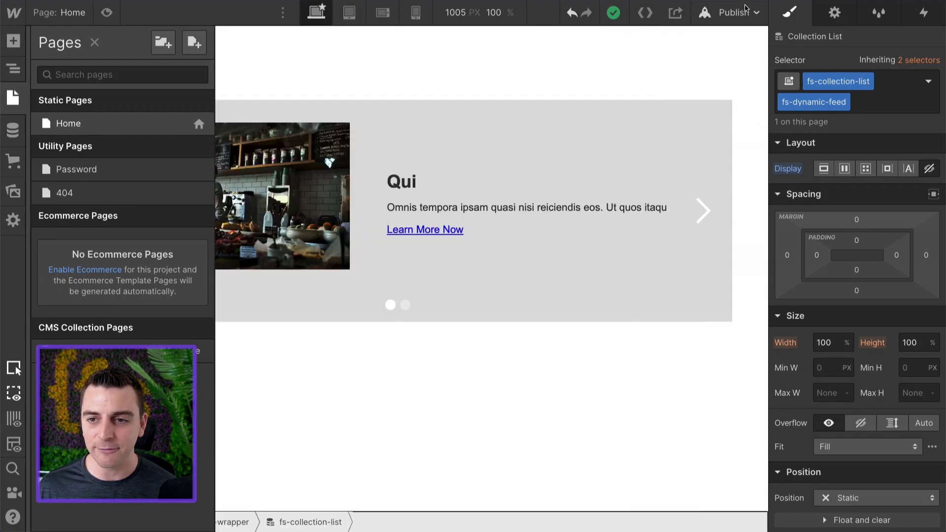
Publish the site to the selected domain.
click(743, 14)
click(647, 198)
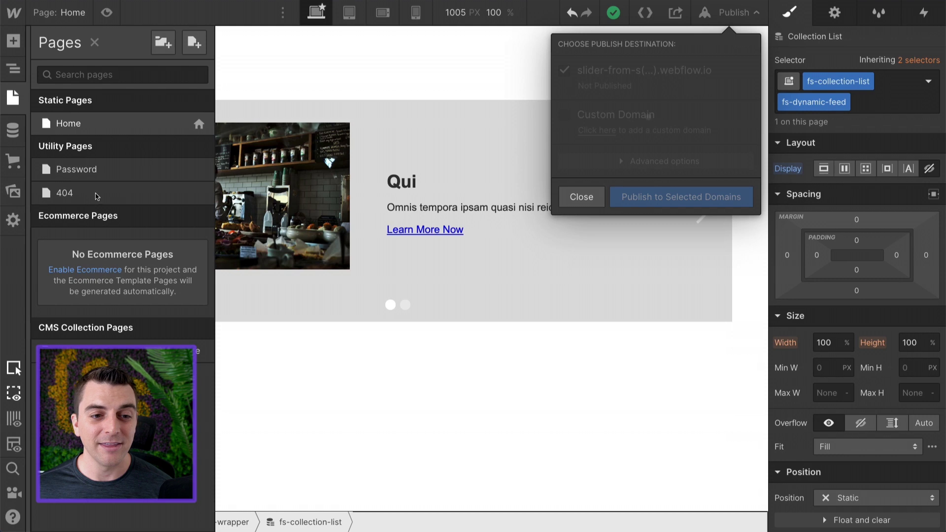
click(197, 124)
Paste the slider script into the Home page's Before </body> code again and save.
click(197, 124)
scroll(236, 199, down, 15)
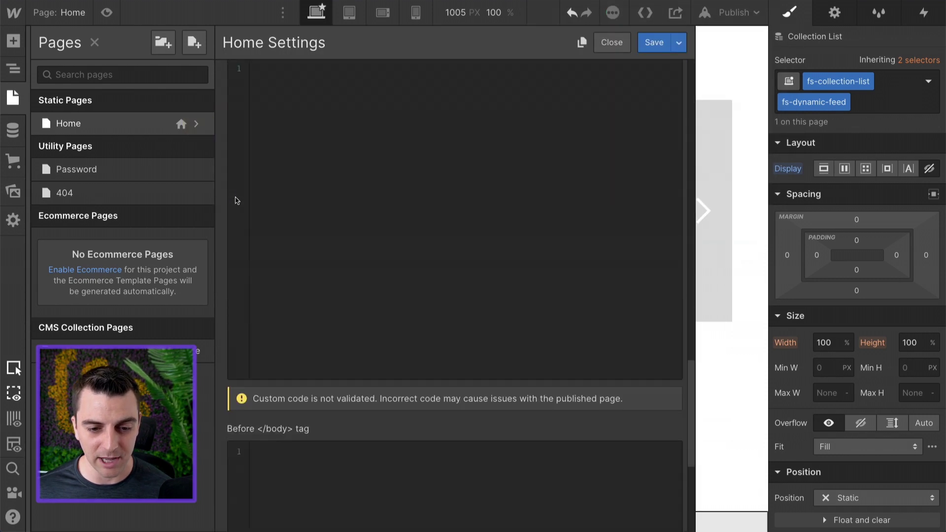
scroll(236, 200, down, 2)
click(317, 271)
key(ctrl+v)
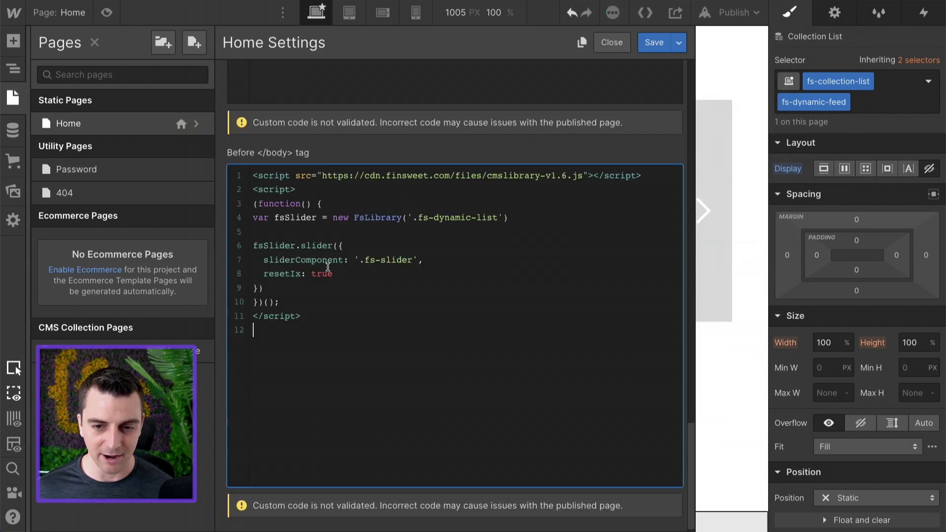
click(655, 43)
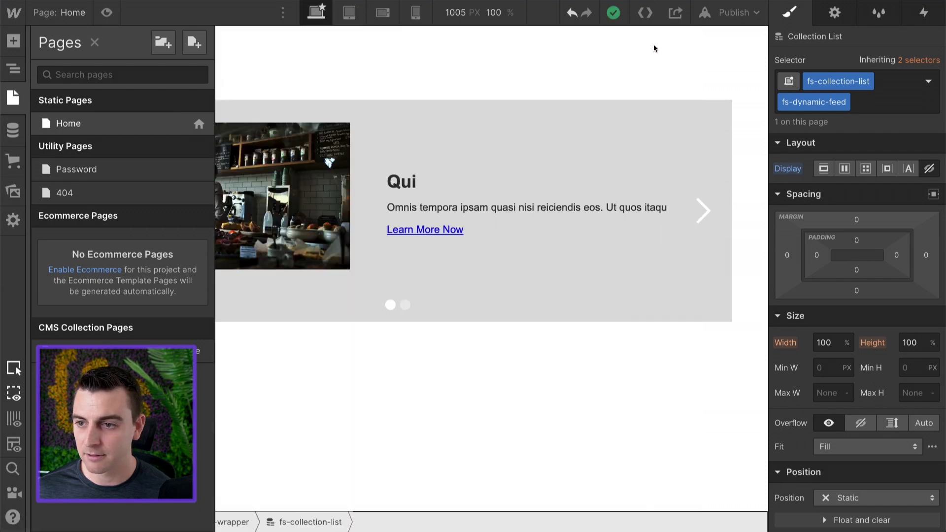
Reopen the Home settings to verify the code, then change the CMS List Class to .fs-dynamic-feed.
click(197, 124)
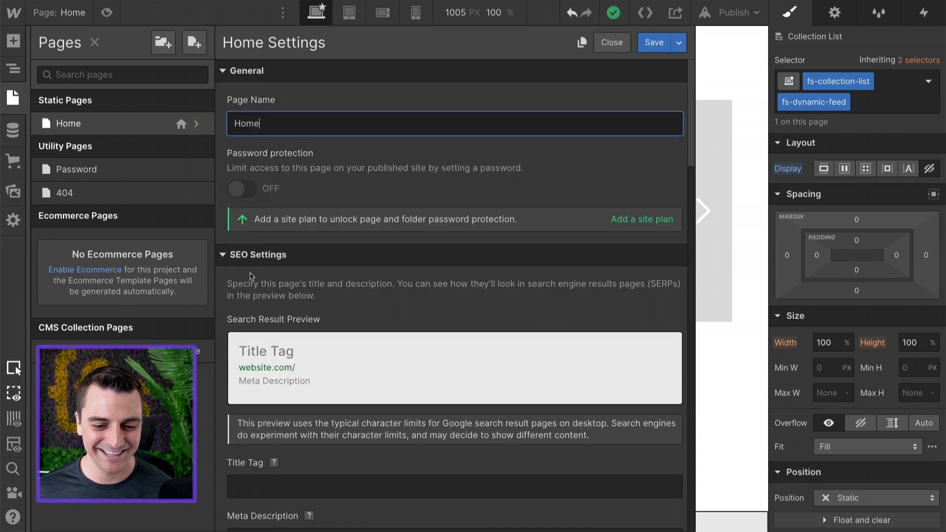
scroll(251, 277, down, 15)
scroll(251, 276, down, 6)
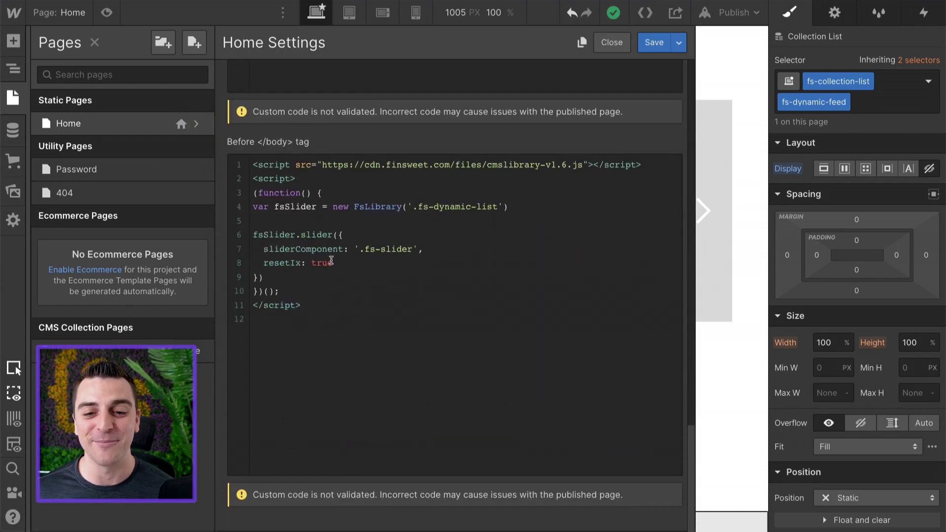
mouse_move(801, 105)
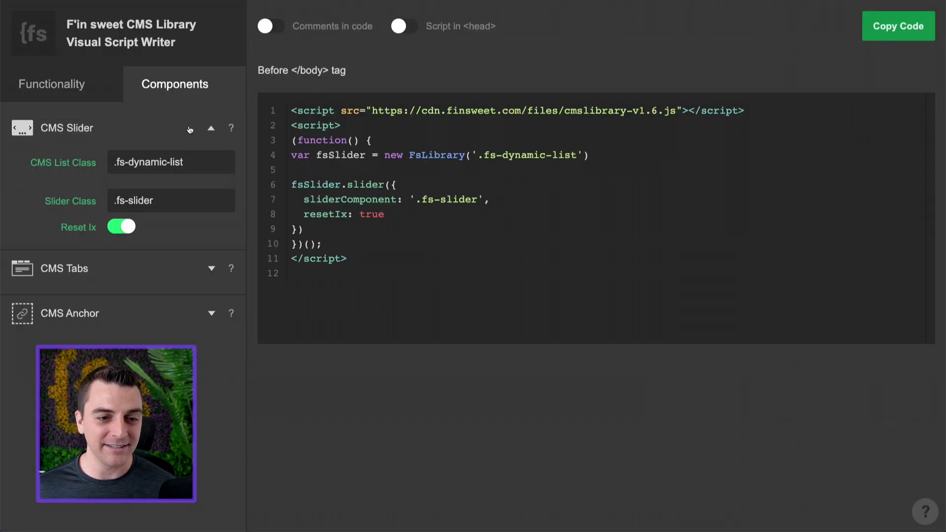
drag(183, 159, 171, 158)
text(feed)
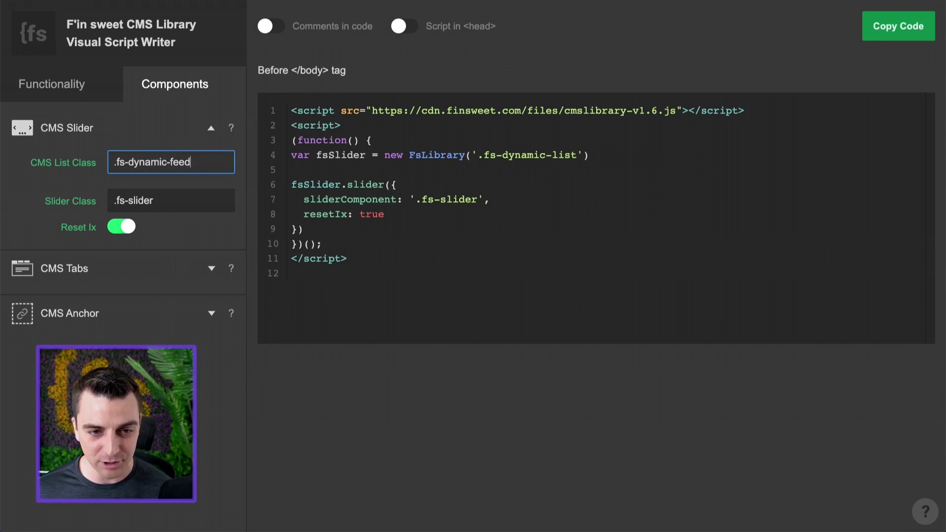
Replace the Home page's before-</body> code with the Finsweet slider script targeting .fs-dynamic-feed and save.
click(876, 16)
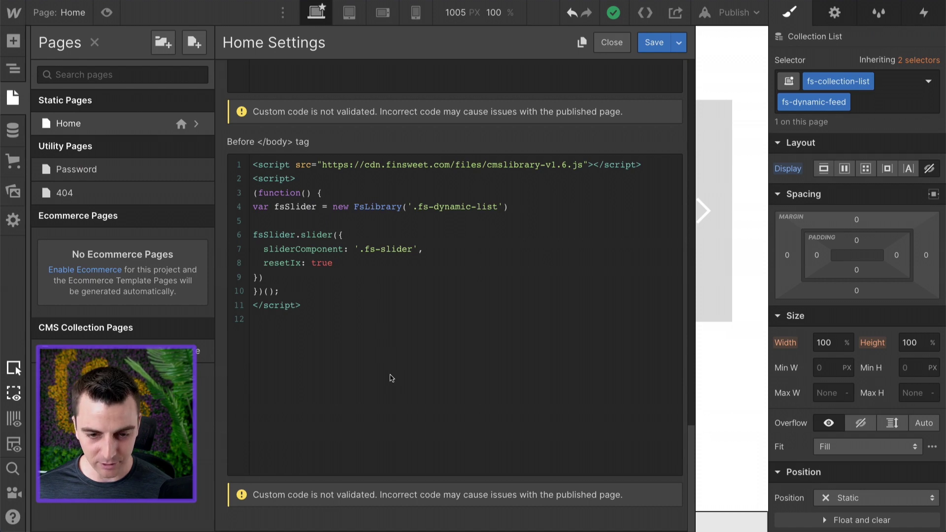
click(391, 379)
key(ctrl+a)
key(BackSpace)
key(ctrl+v)
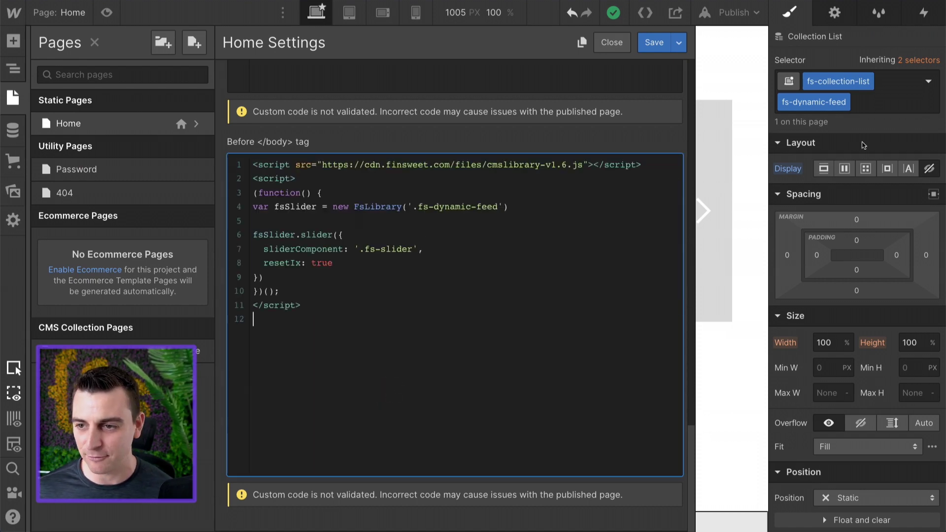
click(658, 43)
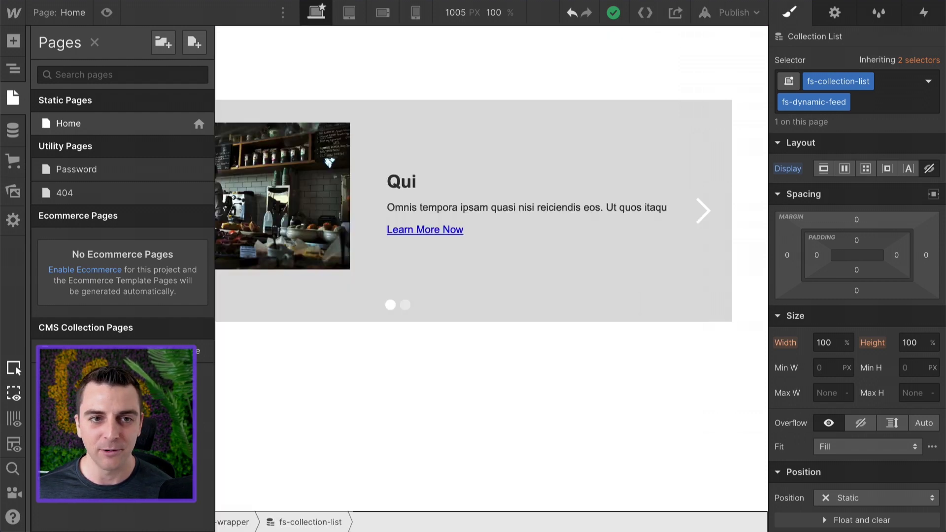
Open the published webflow.io site and advance its slider, which only alternates between the Qui and Heading slides.
click(735, 13)
click(723, 69)
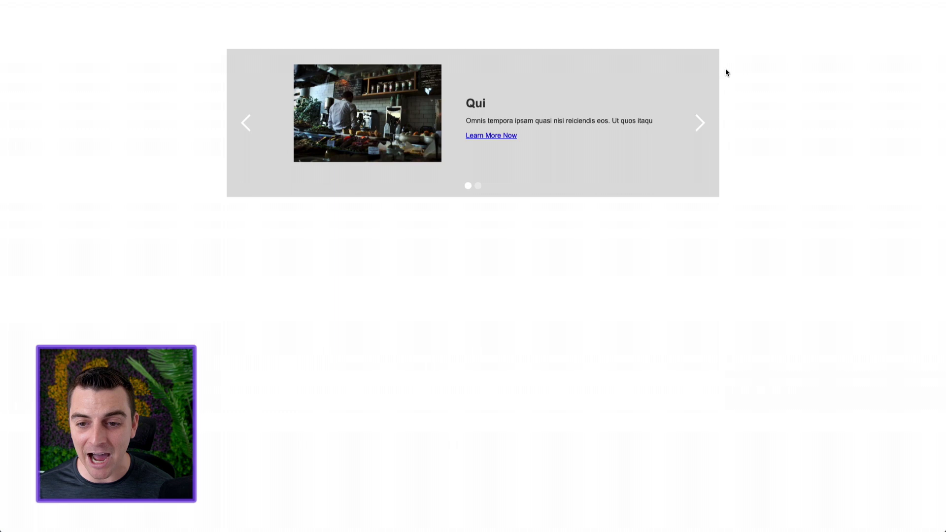
click(701, 119)
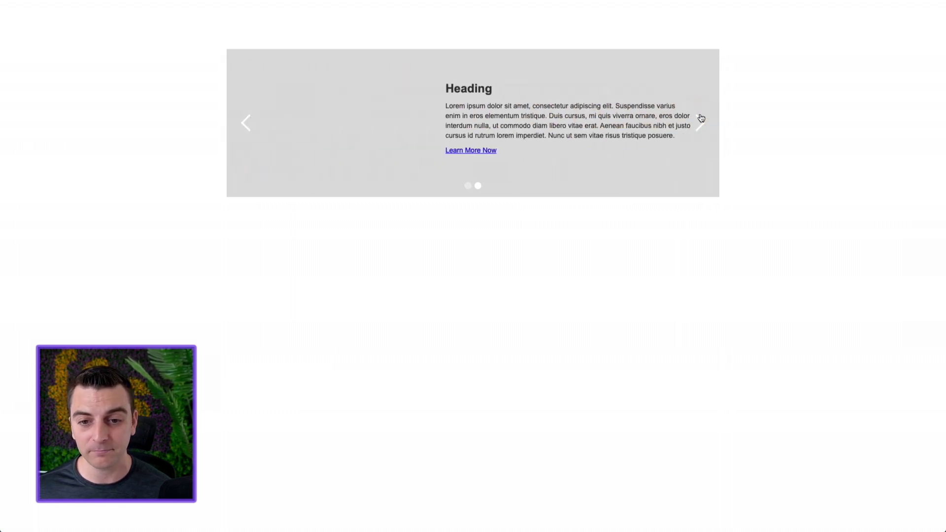
click(701, 118)
click(701, 118)
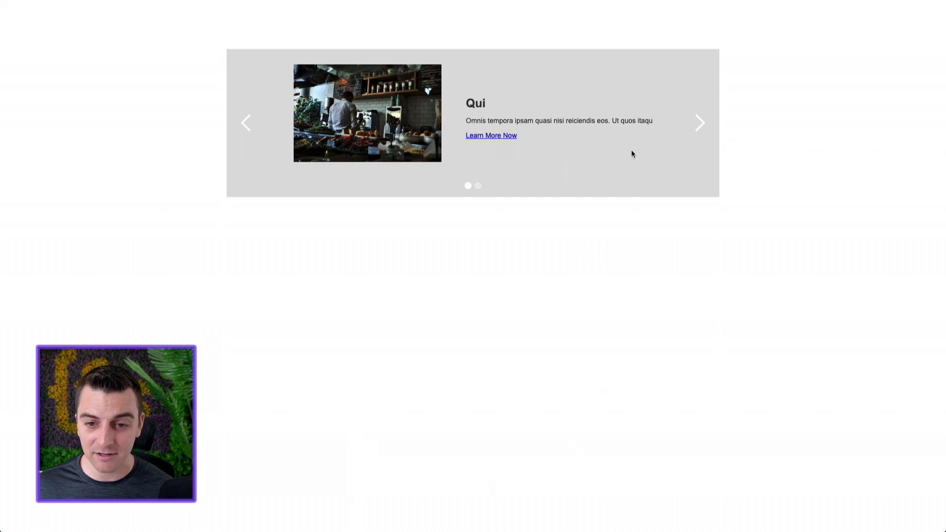
click(702, 118)
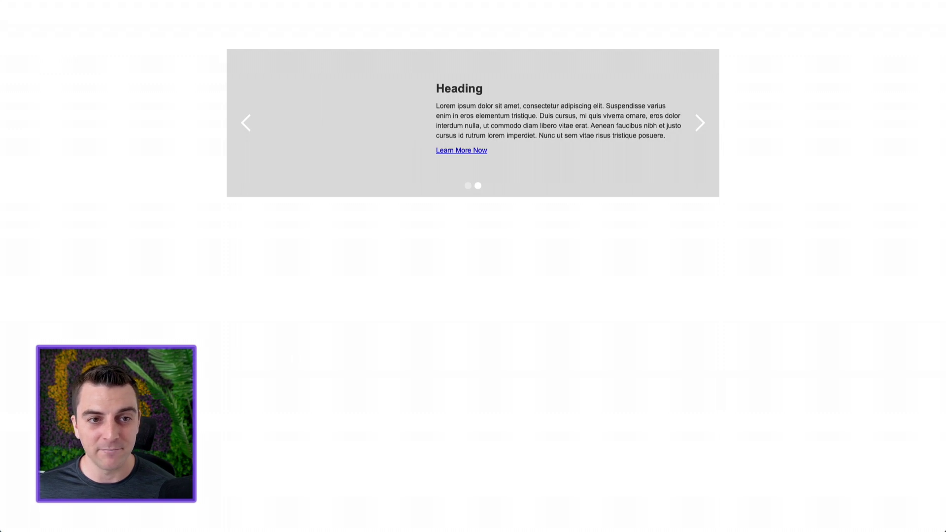
key(ctrl+w)
Republish the site, then turn on Invert colors for the Slide Nav so the dots turn dark.
click(623, 197)
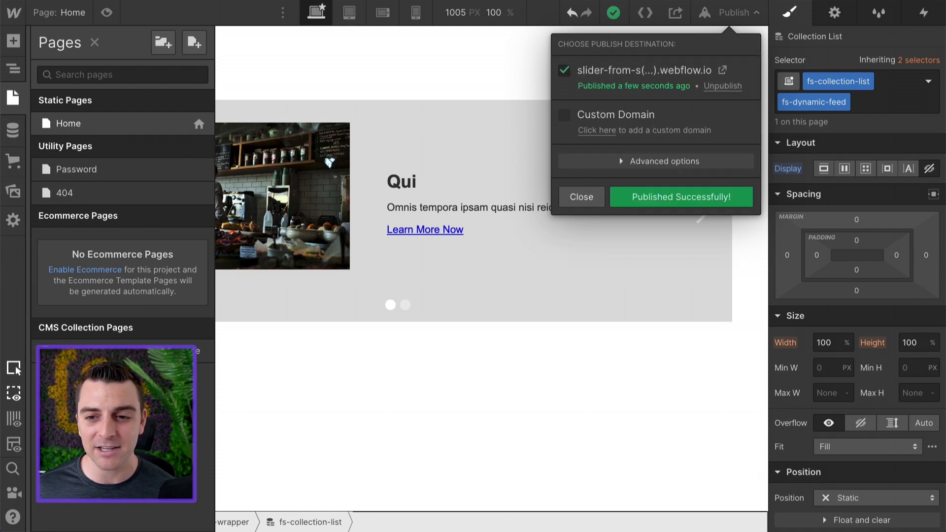
click(501, 275)
click(461, 309)
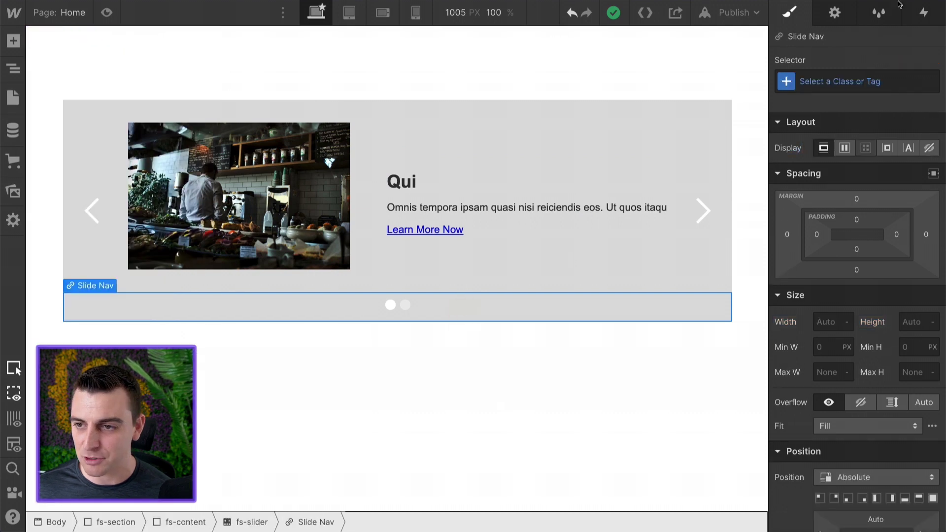
click(835, 12)
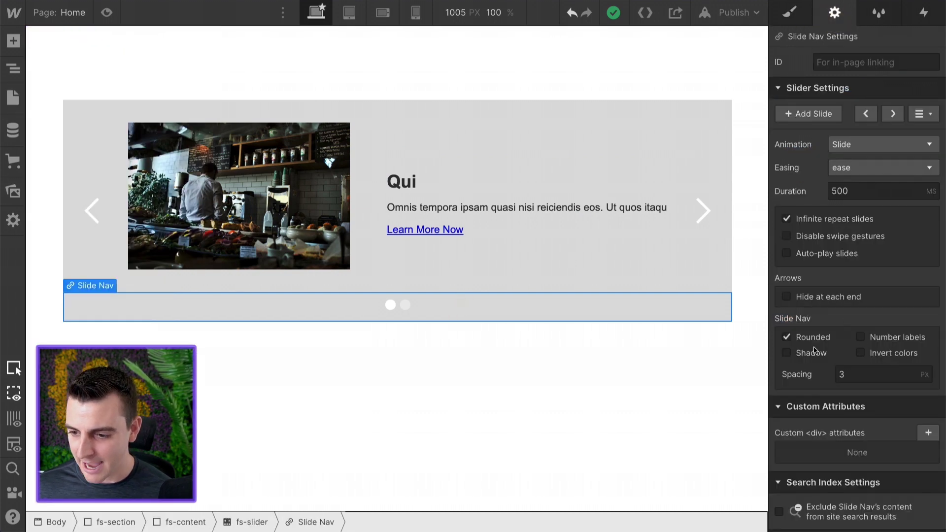
click(861, 352)
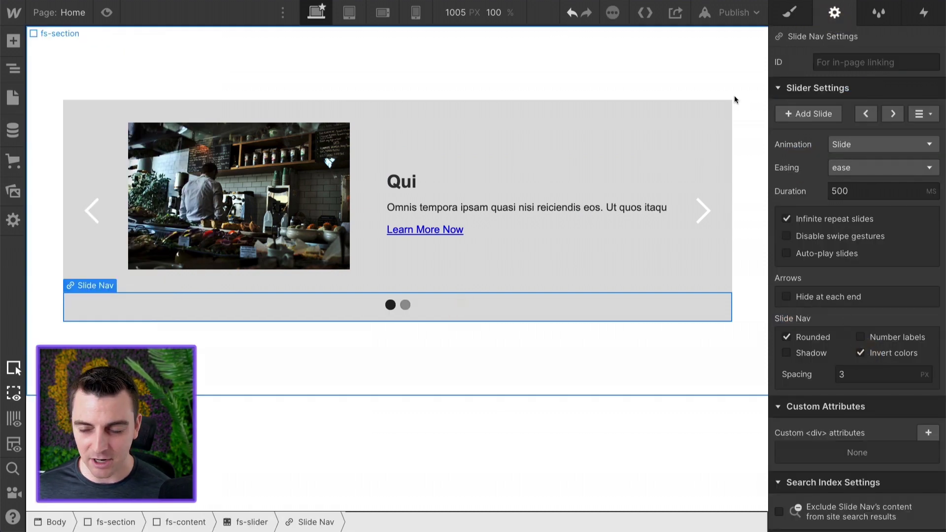
Publish the updated site to the webflow.io domain again.
click(735, 13)
click(647, 197)
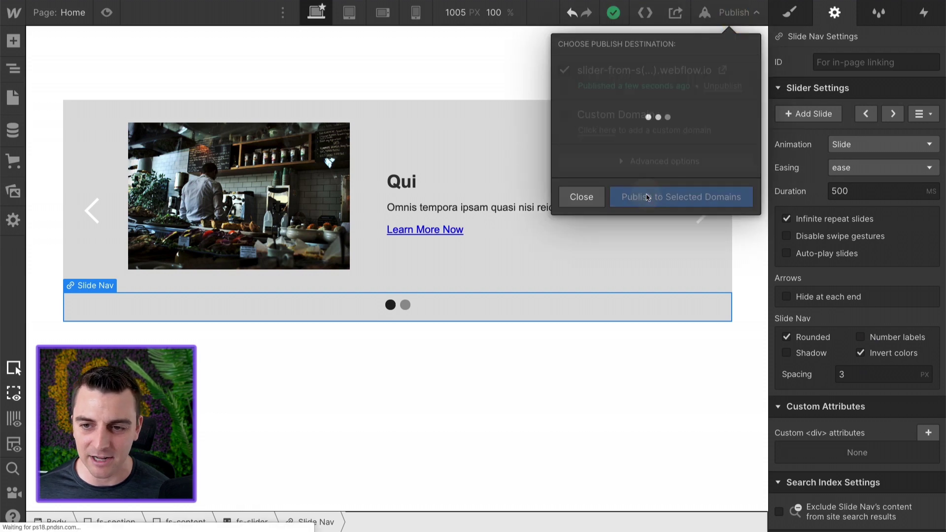
click(587, 197)
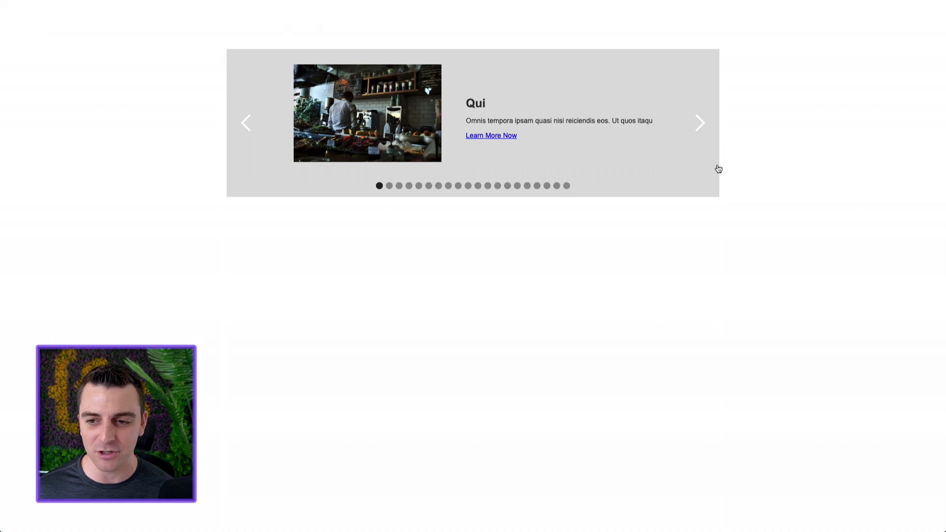
Cycle the live slider through all of its CMS slides until it wraps around.
click(699, 122)
click(699, 124)
click(699, 123)
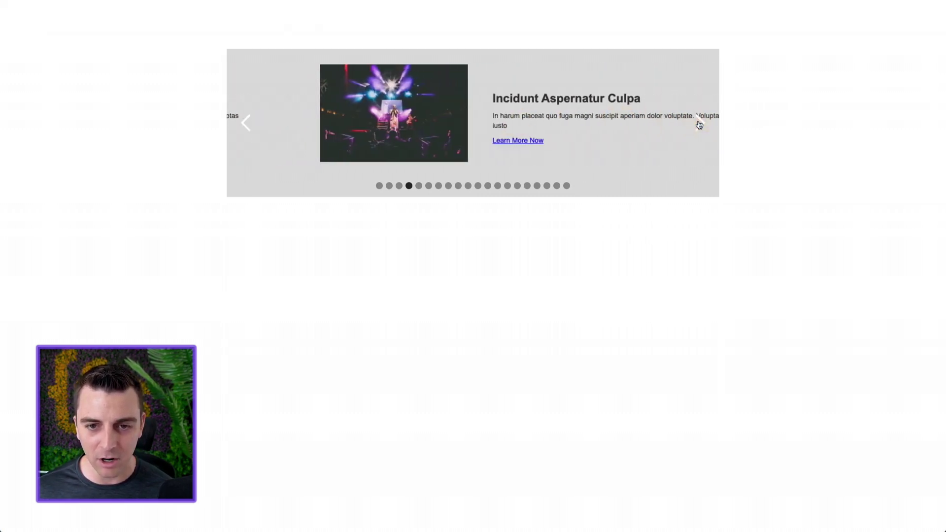
click(700, 124)
click(699, 124)
click(699, 124)
click(699, 124)
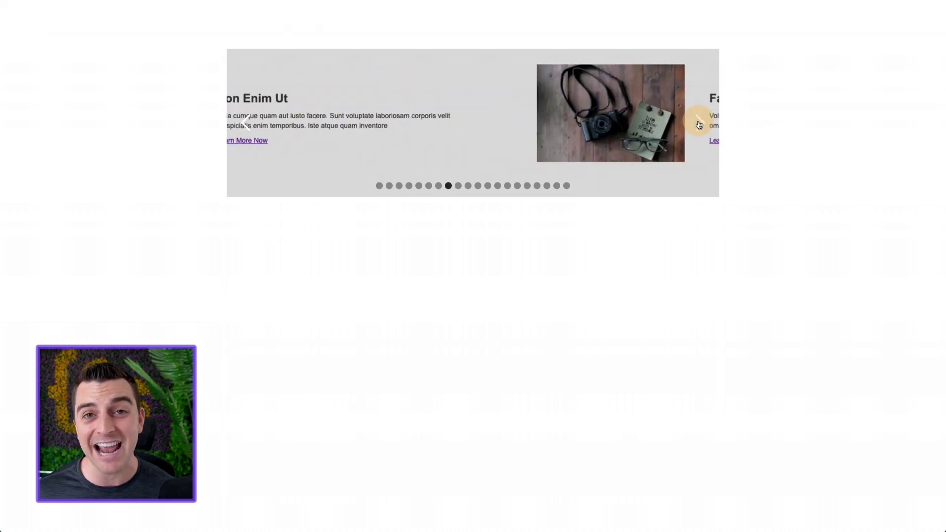
click(699, 124)
click(700, 123)
click(700, 124)
click(700, 123)
click(700, 123)
click(699, 124)
click(699, 124)
click(699, 123)
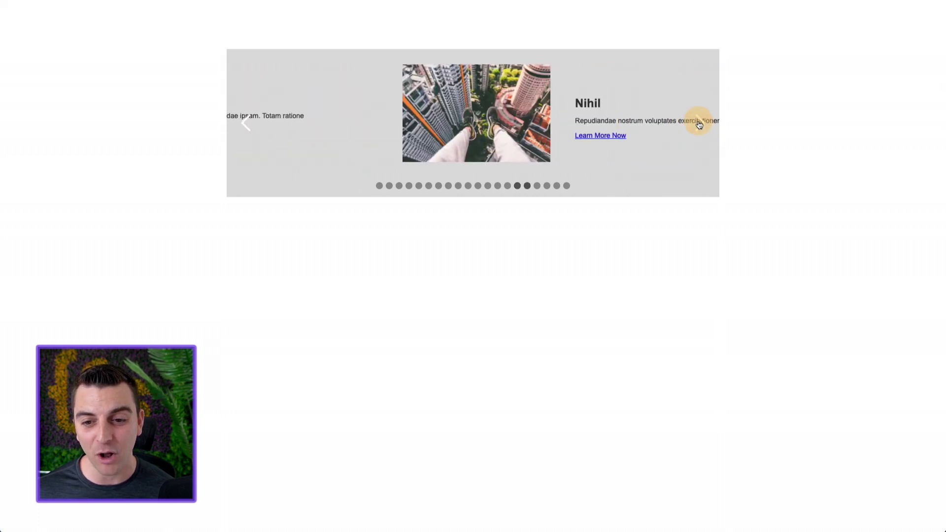
click(699, 124)
click(699, 124)
click(700, 124)
click(699, 124)
click(700, 124)
click(699, 124)
click(699, 124)
click(699, 124)
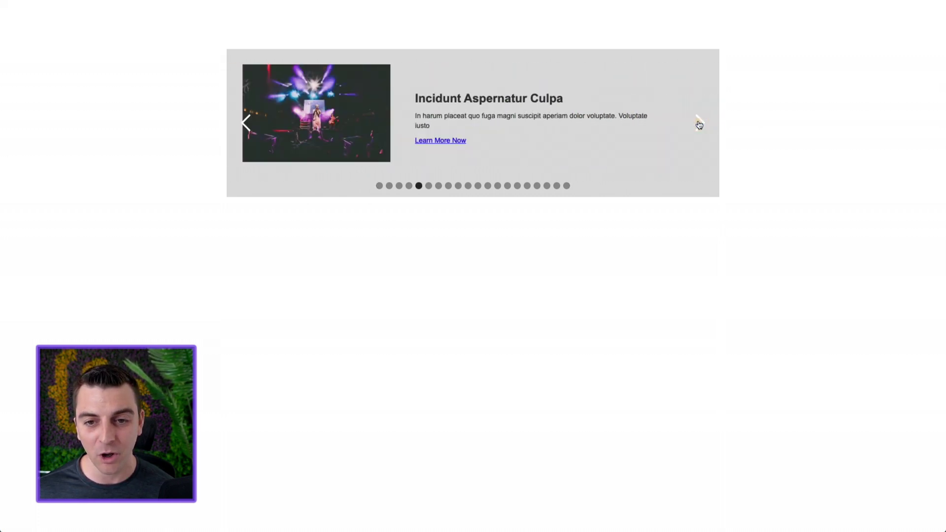
click(700, 124)
click(699, 124)
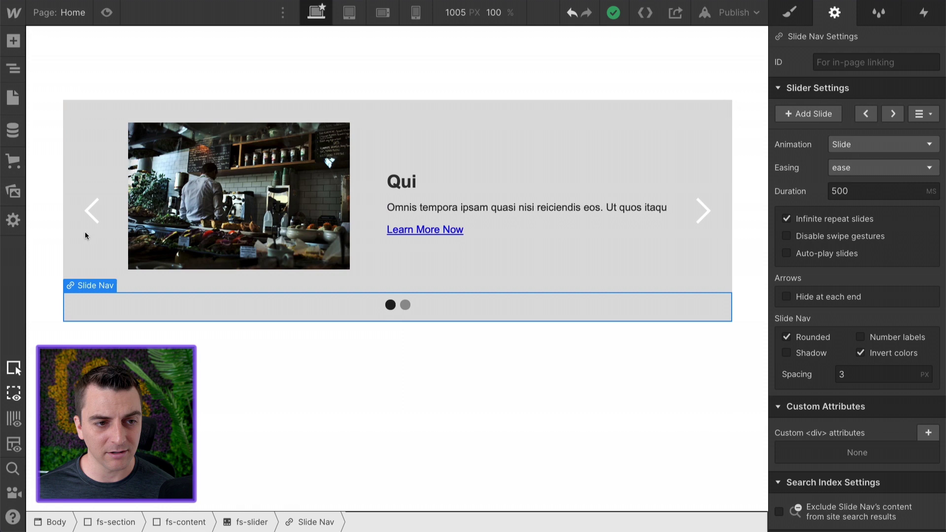
Limit the fs-collection-list to show 6 items in its Settings.
click(12, 68)
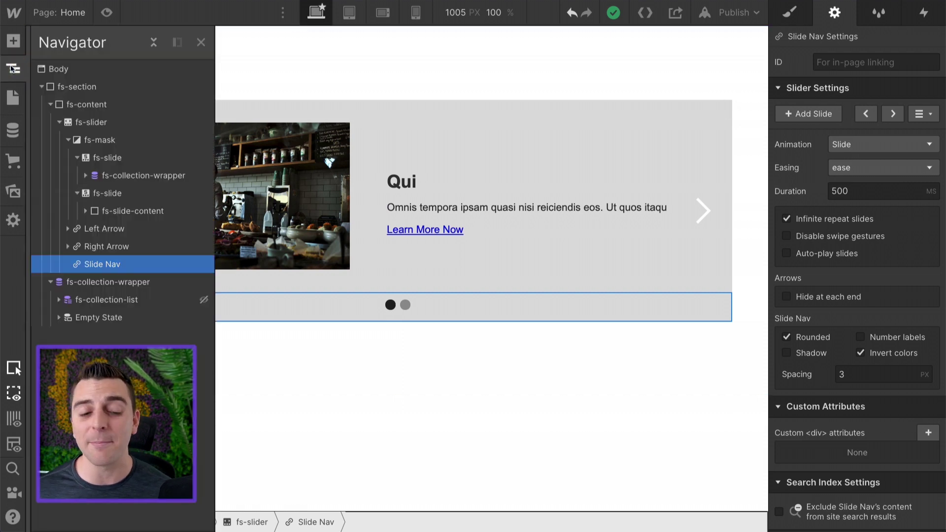
click(108, 280)
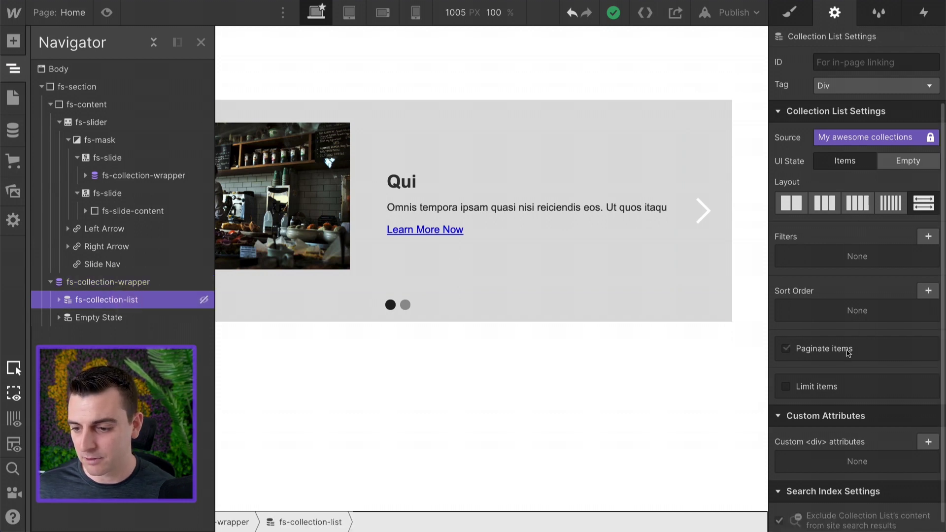
click(822, 391)
click(879, 415)
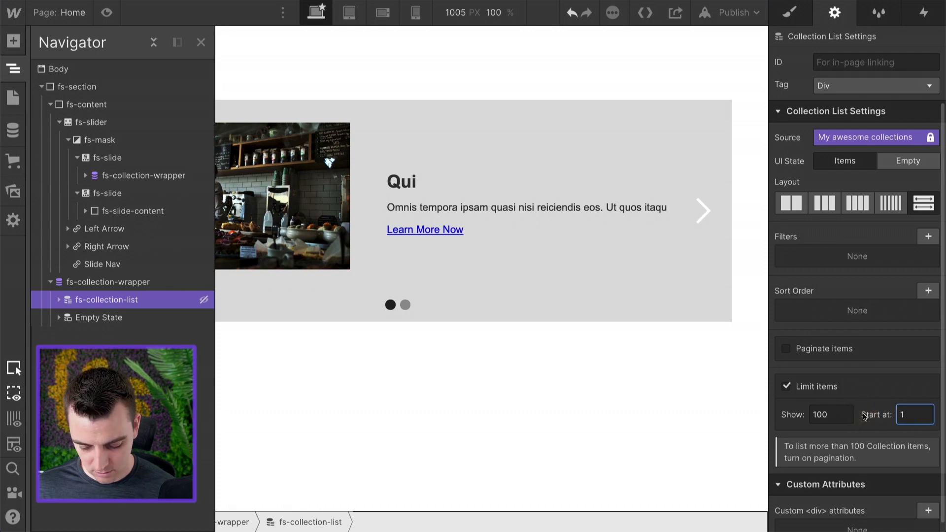
click(783, 414)
key(ctrl+a)
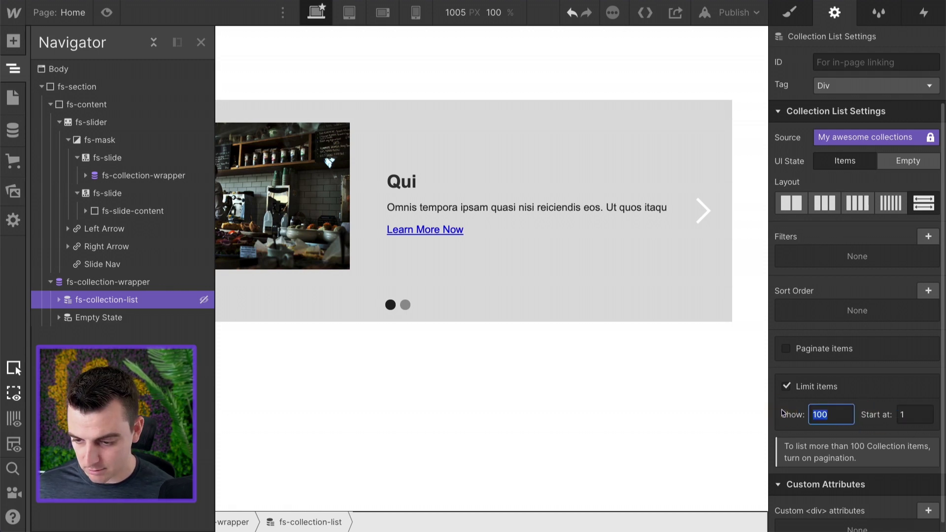
text(6)
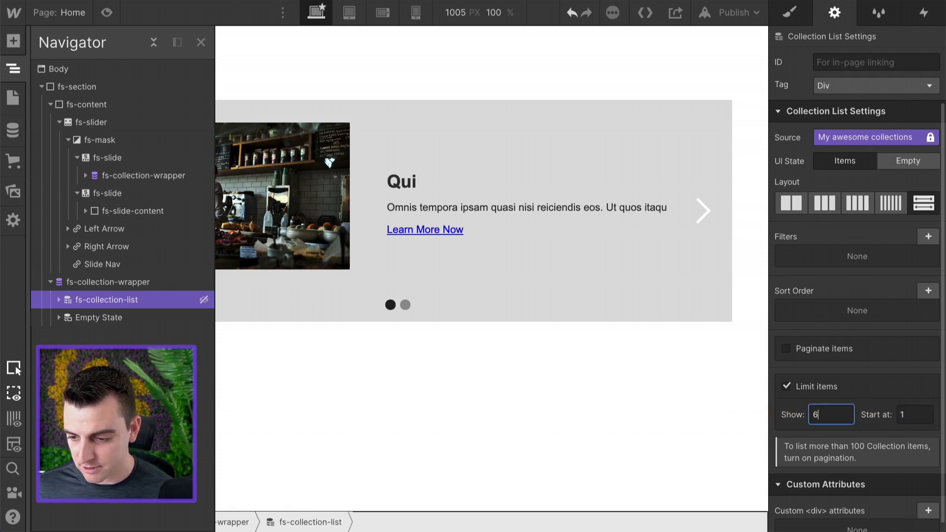
key(Return)
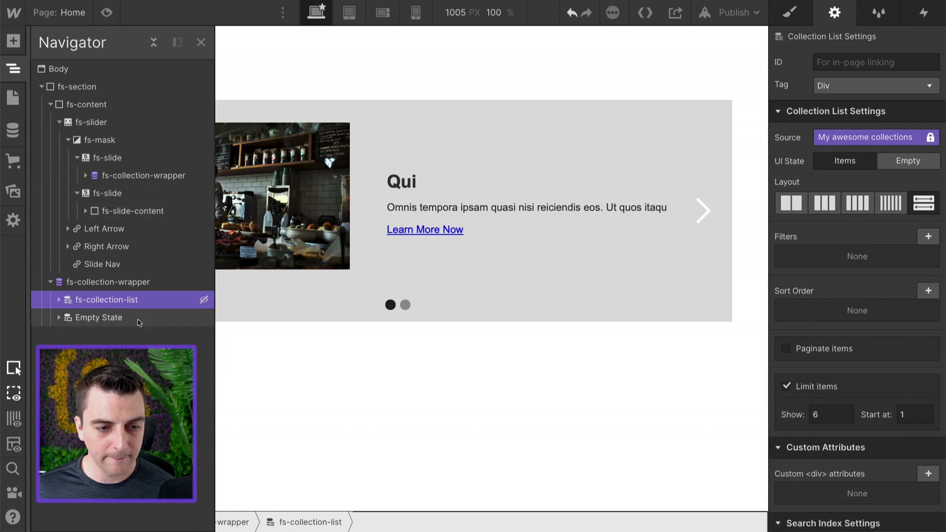
Publish the site with the six-item limit to the selected domain.
click(549, 268)
click(734, 12)
click(653, 197)
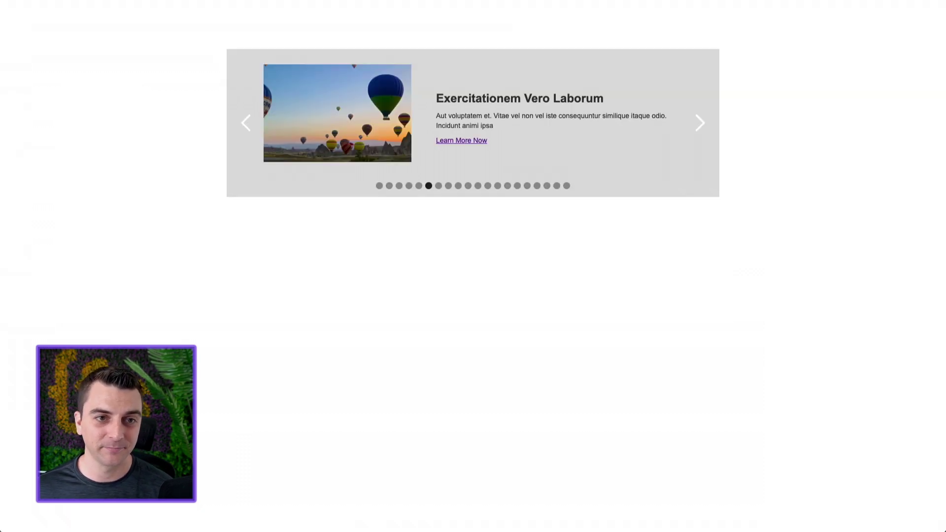
Reload the live site and step the slider through its six CMS slides to Incidunt Aspernatur Culpa.
key(super+r)
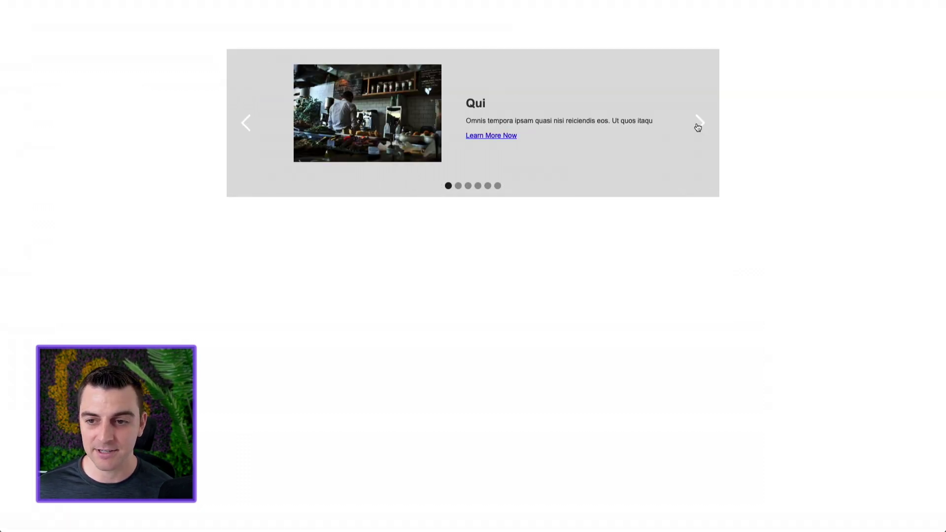
click(704, 127)
click(704, 128)
click(703, 127)
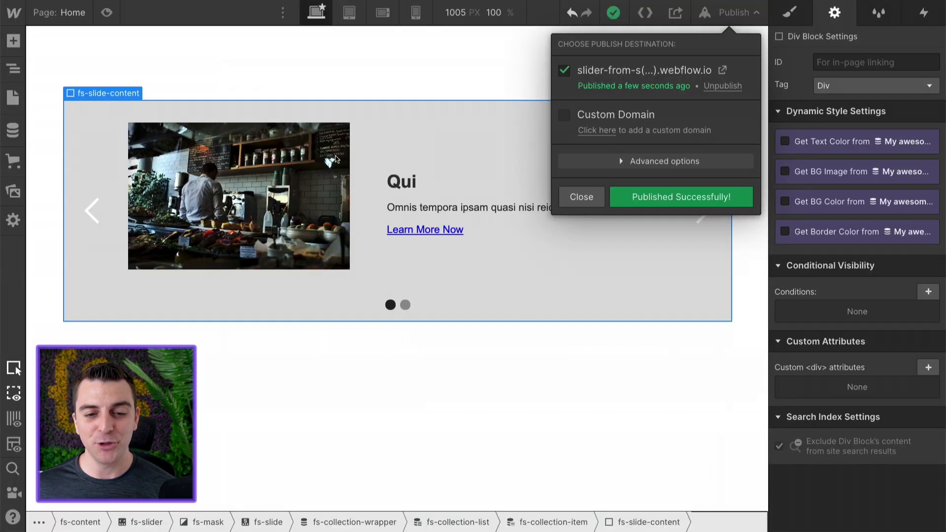
click(595, 195)
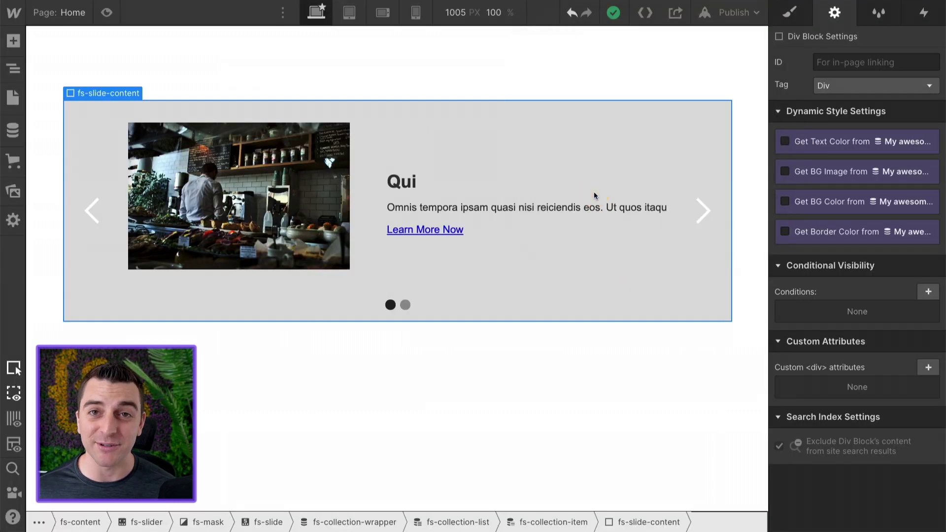